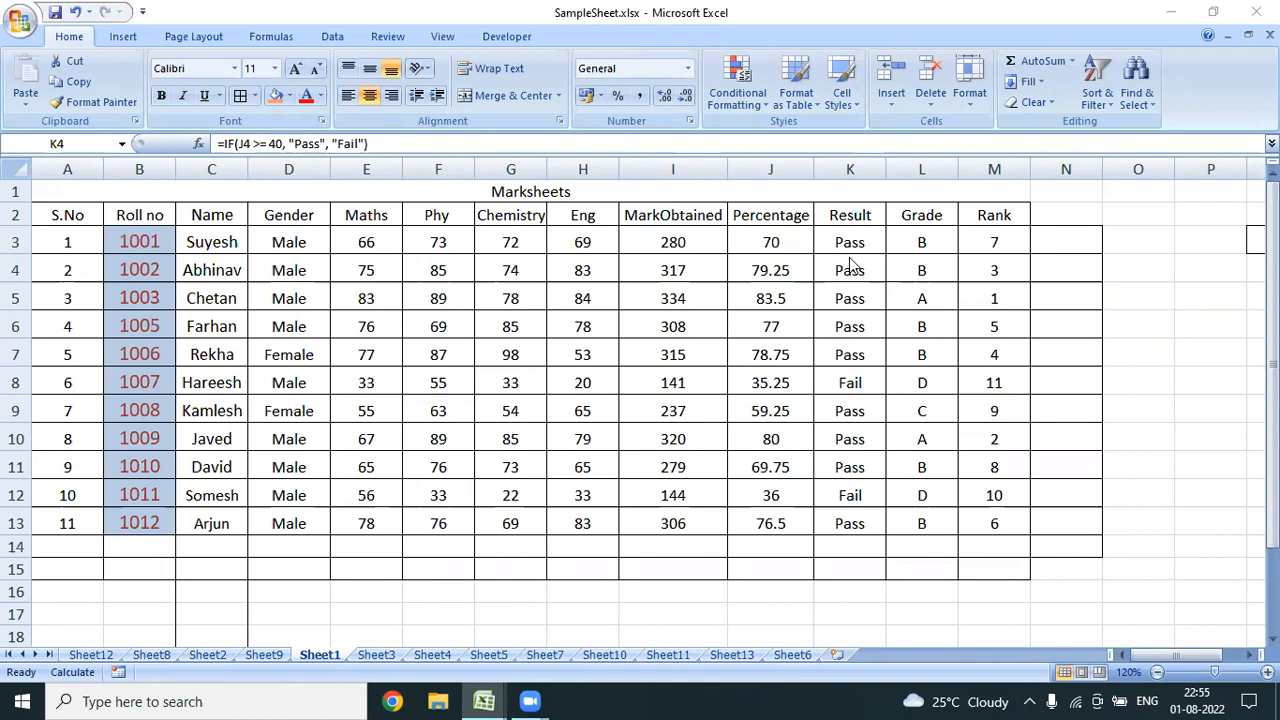
Fill the whole marksheet table A2:M13, including its headers, with light red and make all of its text bold.
left_click(850, 266)
key("Up")
key("Up")
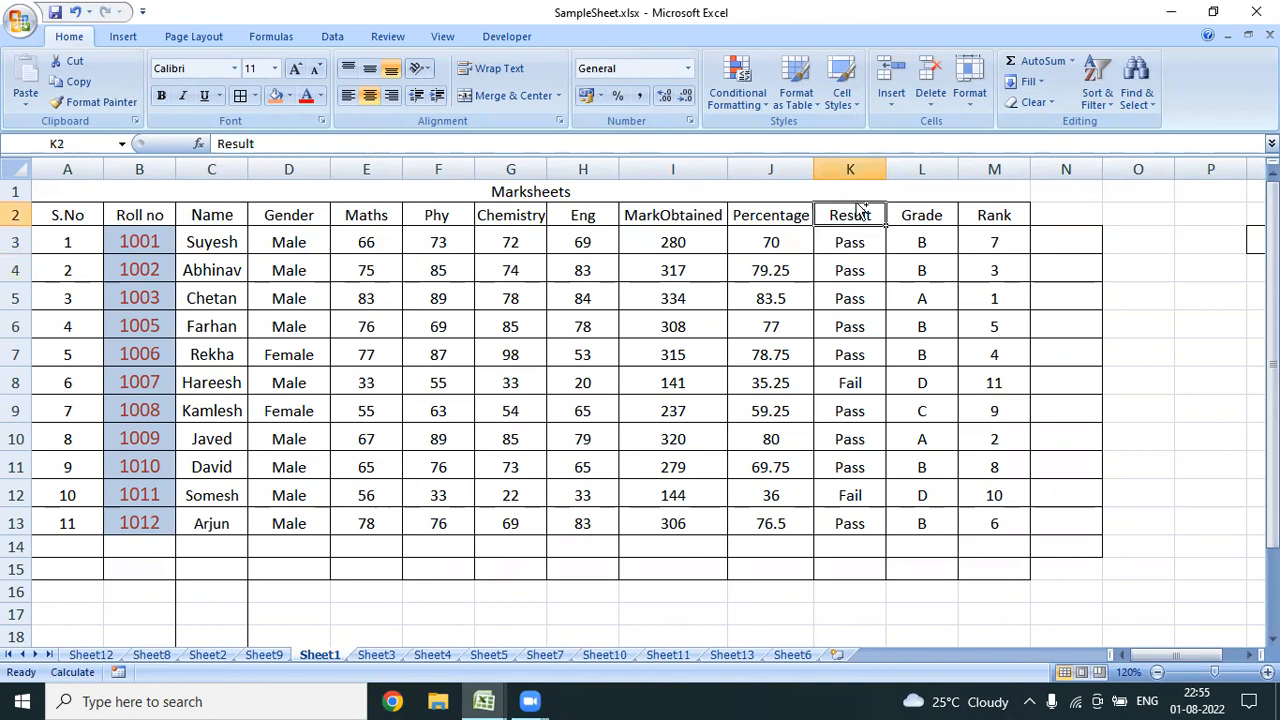
key("Home")
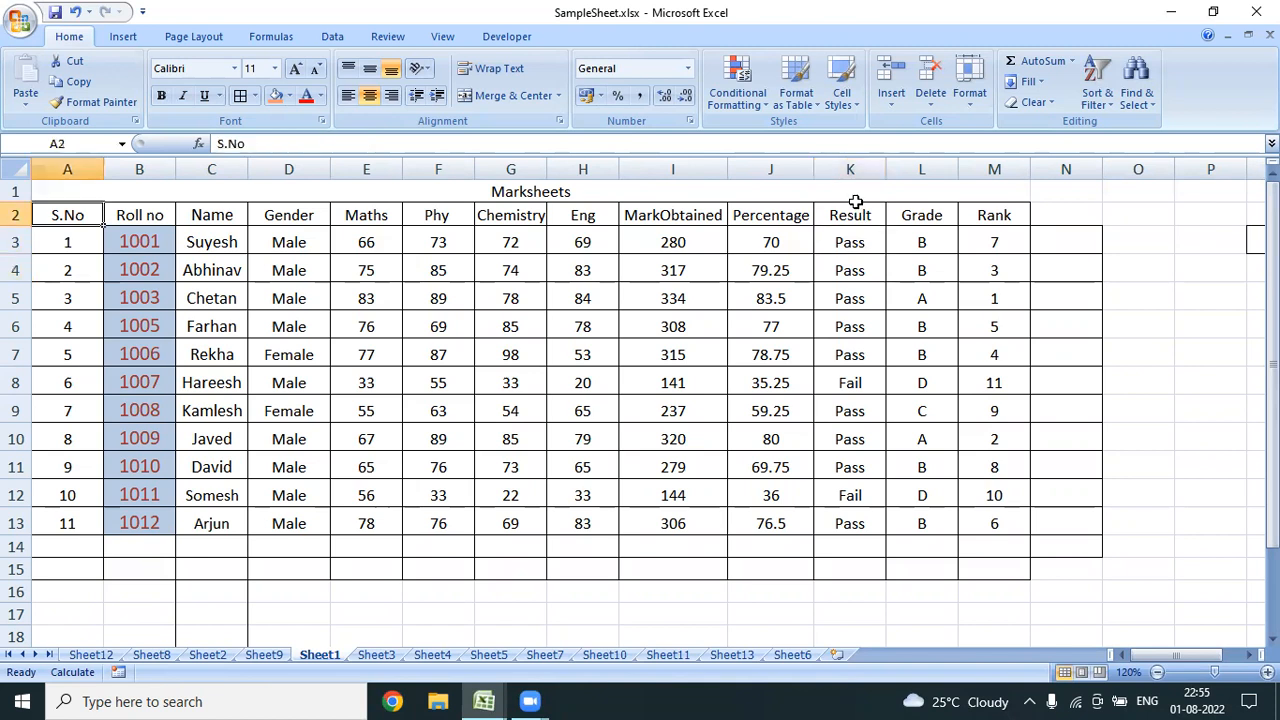
key("ctrl+shift+Right")
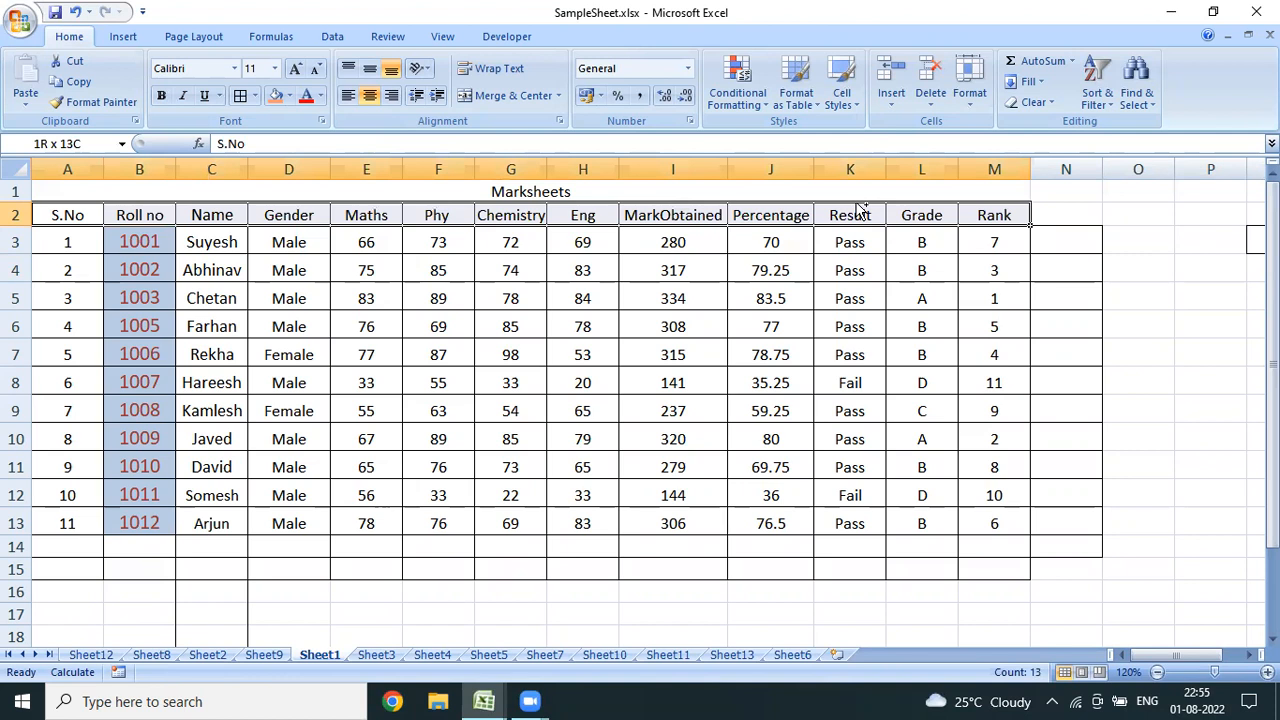
key("ctrl+shift+Down")
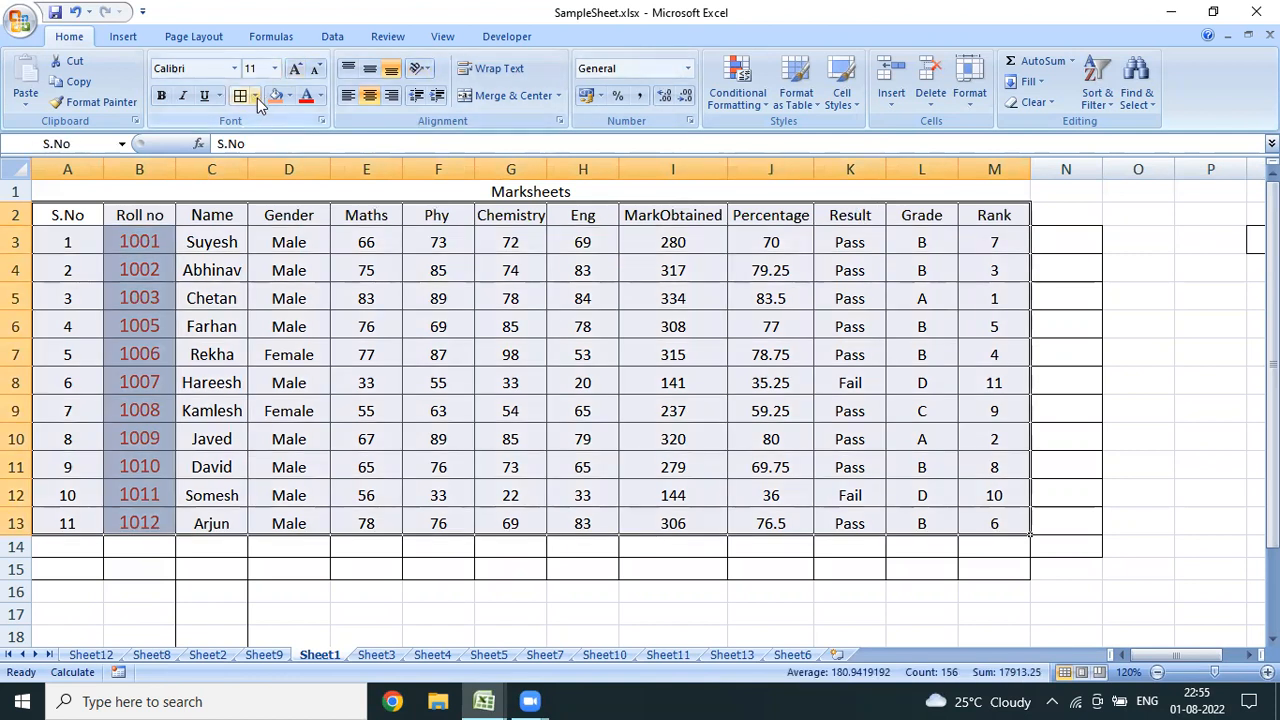
left_click(291, 99)
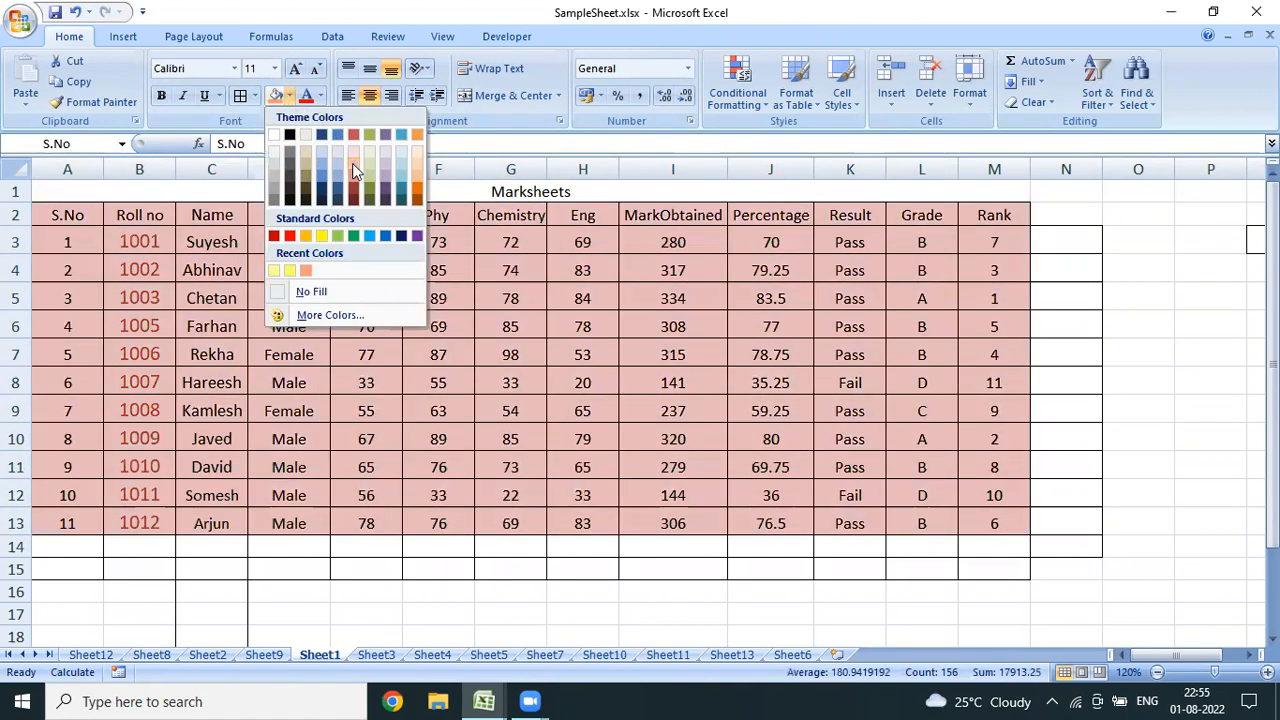
left_click(352, 165)
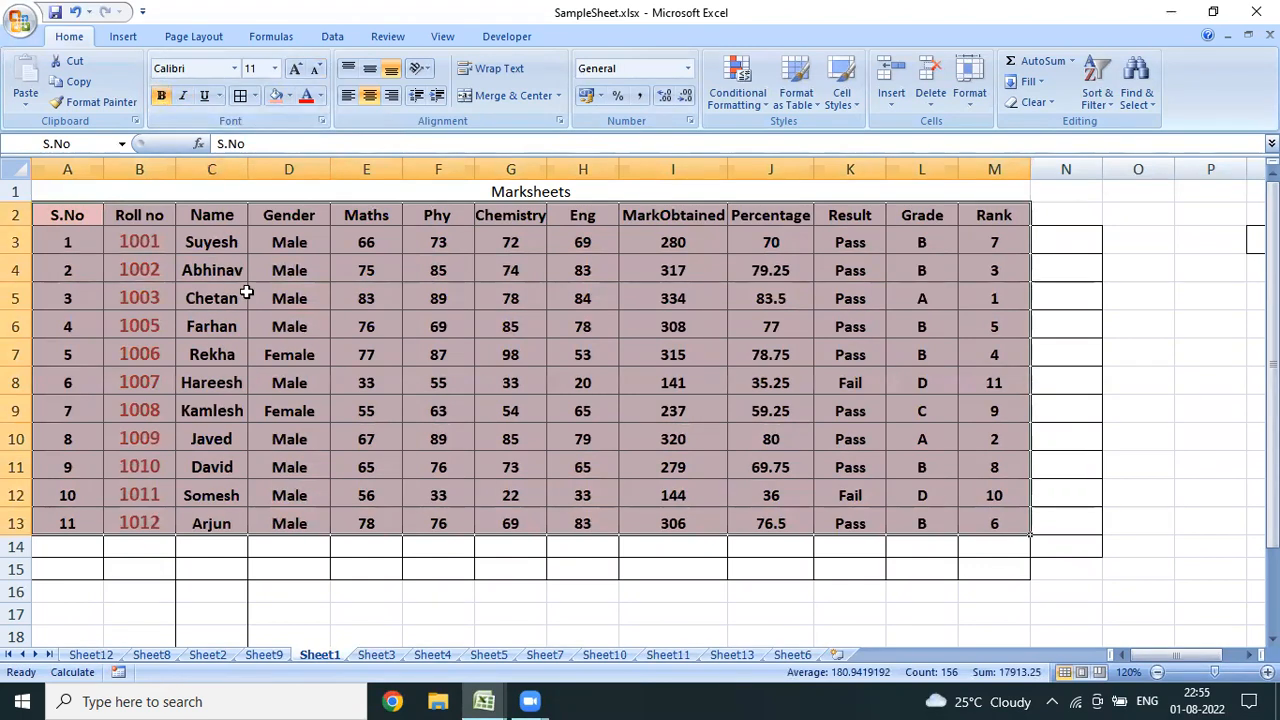
Undo the light red fill and the bold formatting on the marksheet table.
left_click(467, 379)
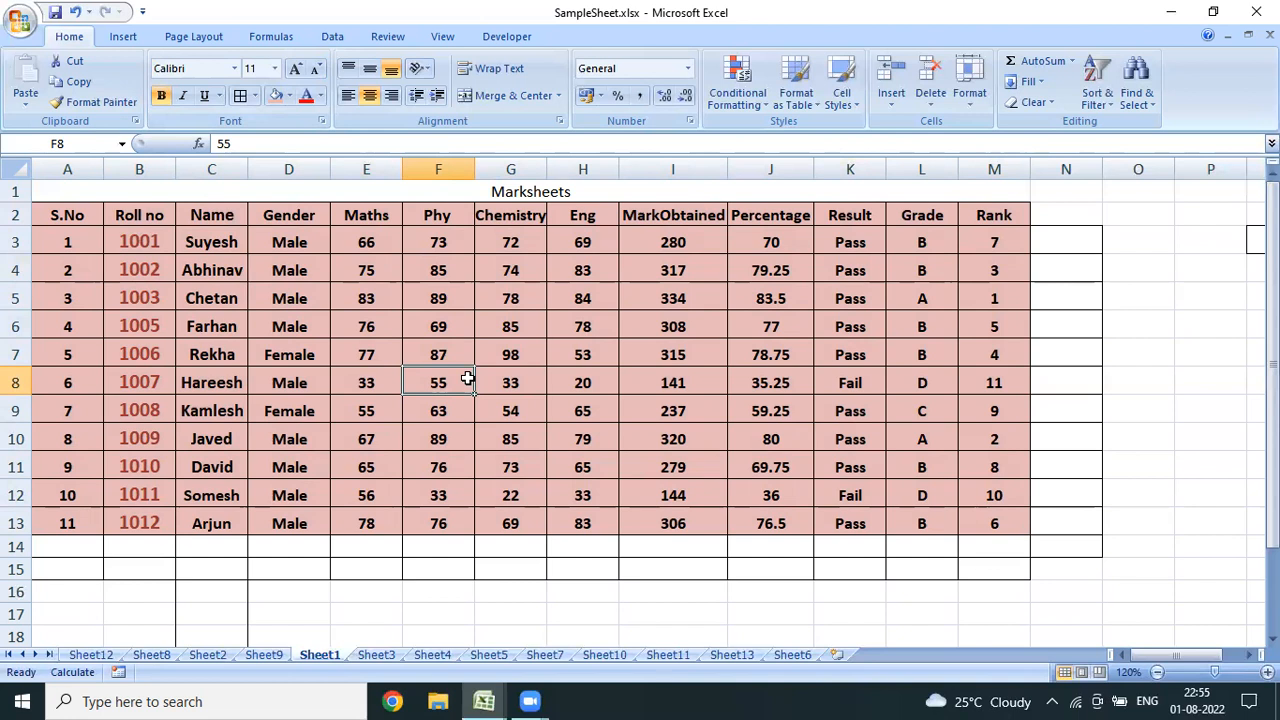
key("ctrl+a")
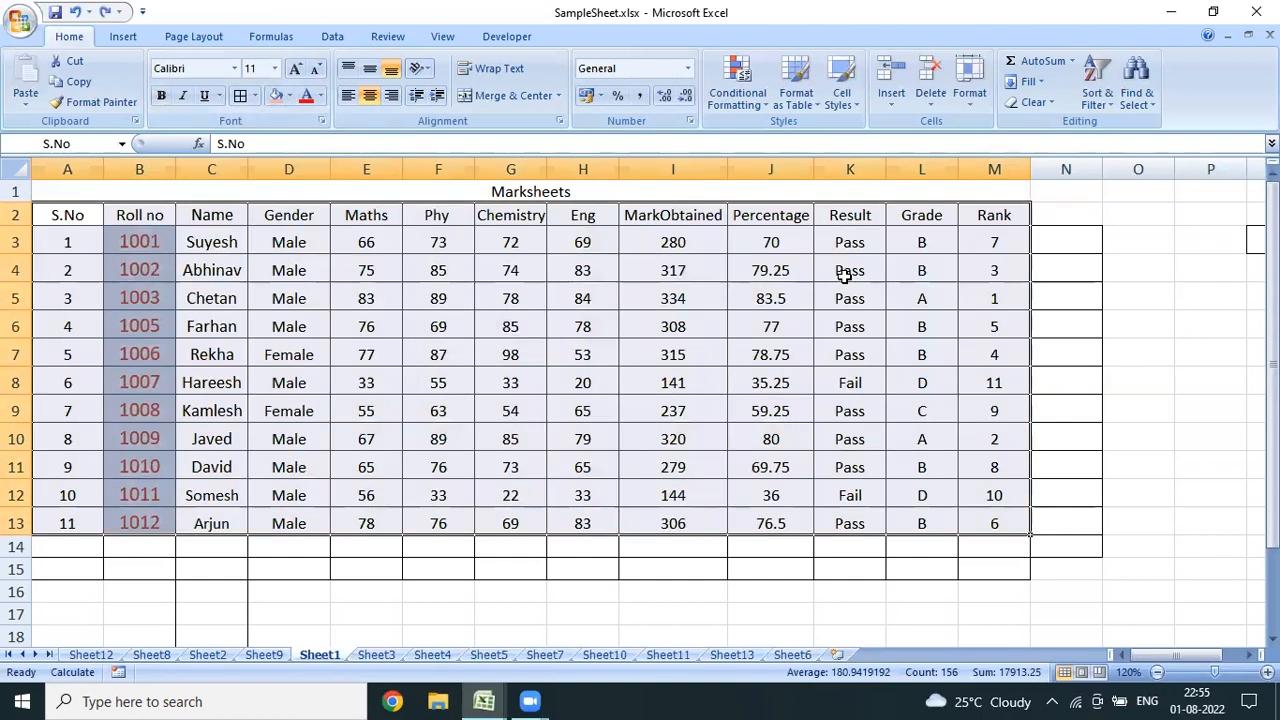
left_click(845, 277)
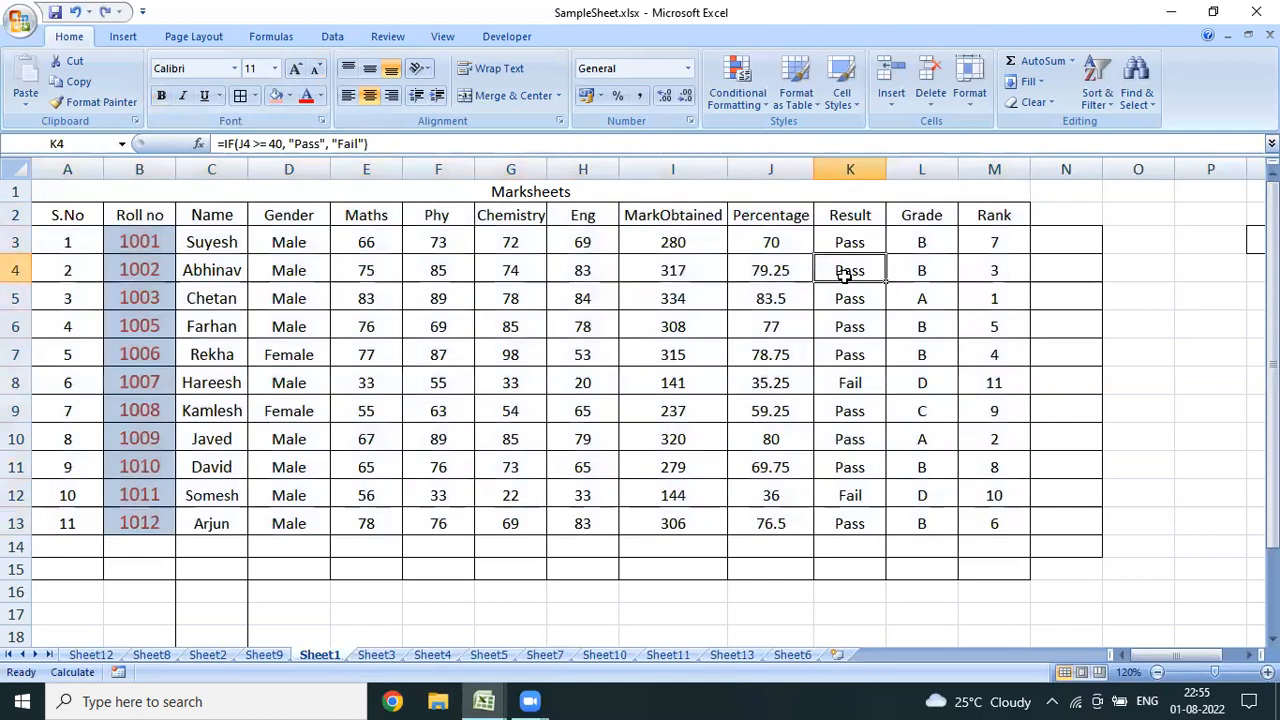
Examine the Result, Grade, Rank, Percentage and MarkObtained columns and locate the Fail entries in the Result column.
left_click(866, 168)
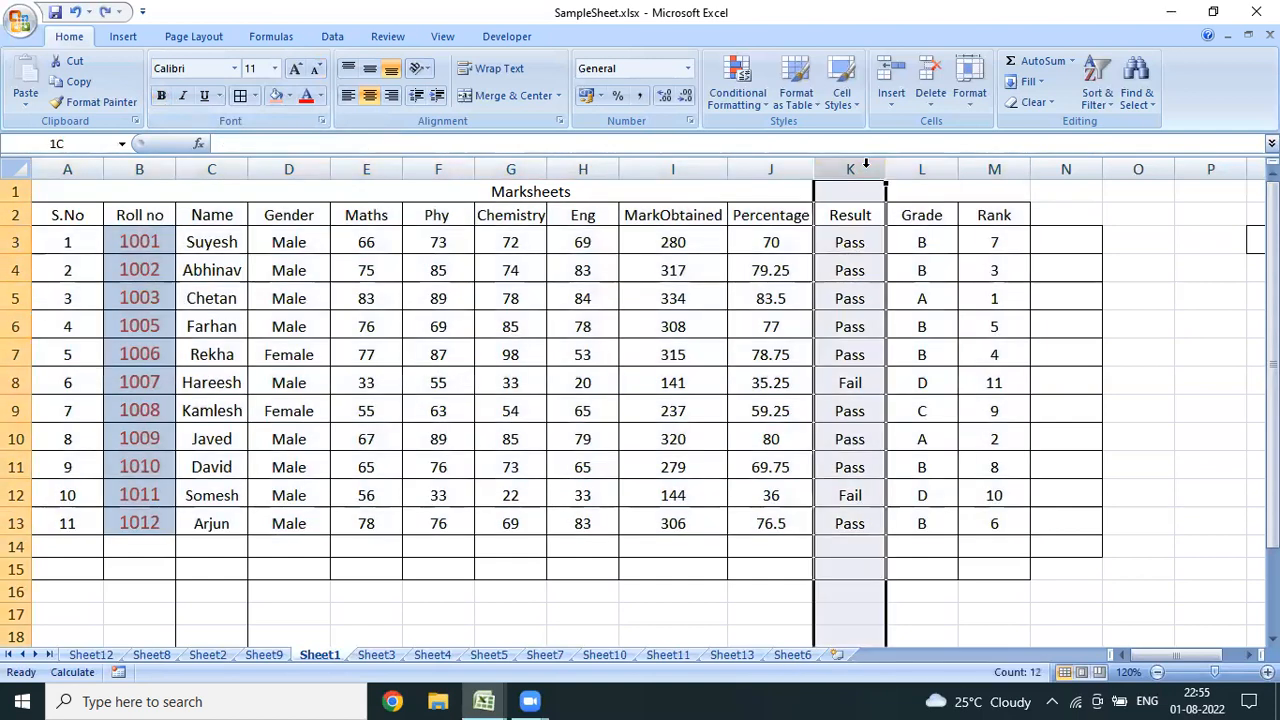
left_click(930, 167)
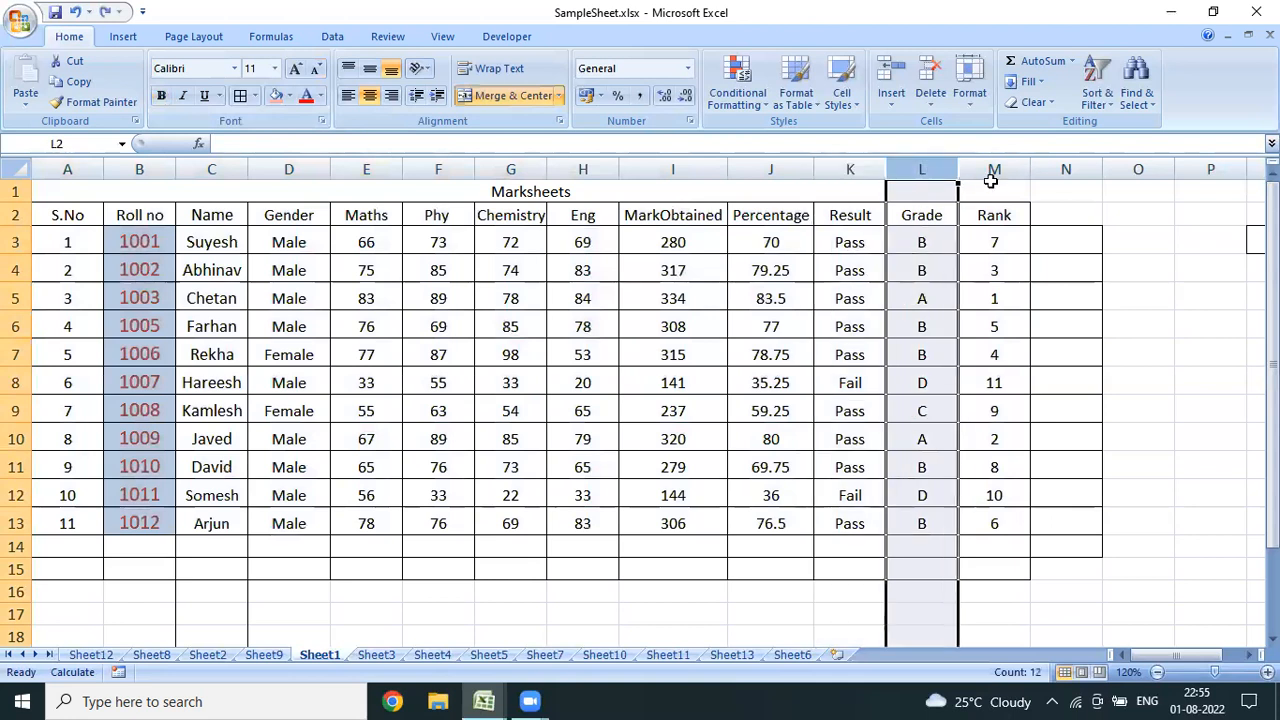
left_click(993, 172)
left_click(773, 165)
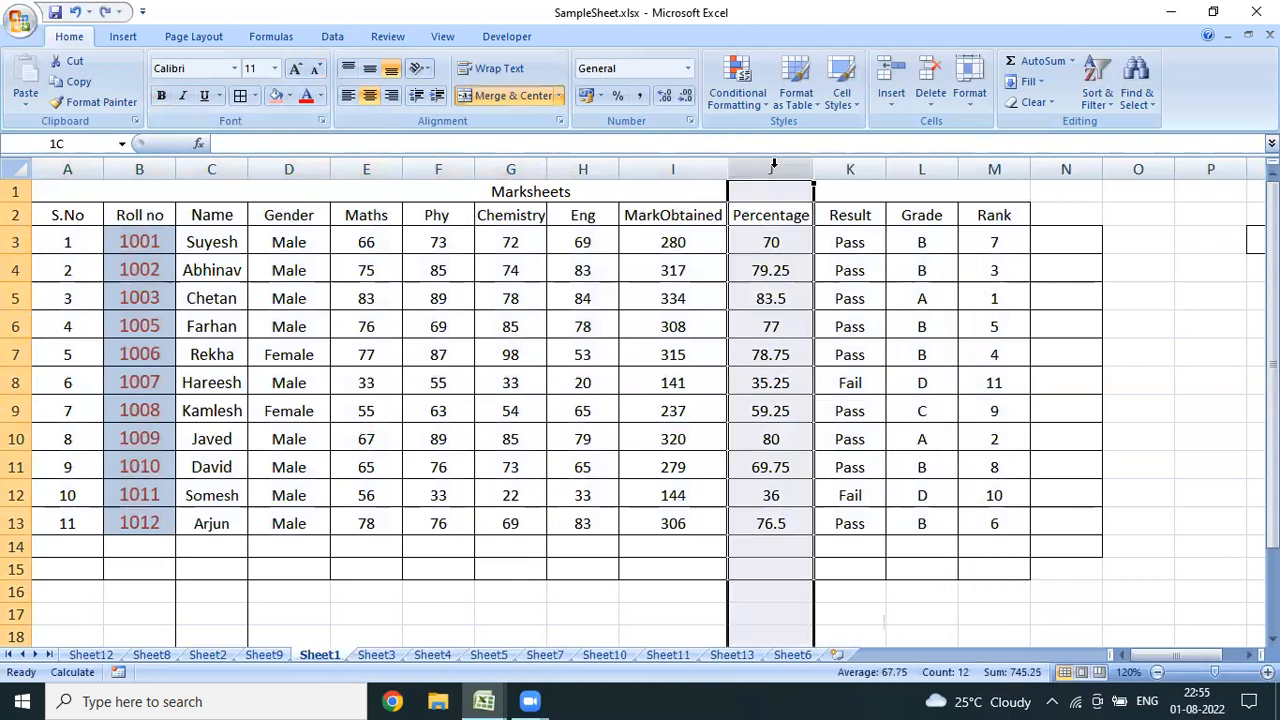
left_click(672, 168)
left_click(845, 385)
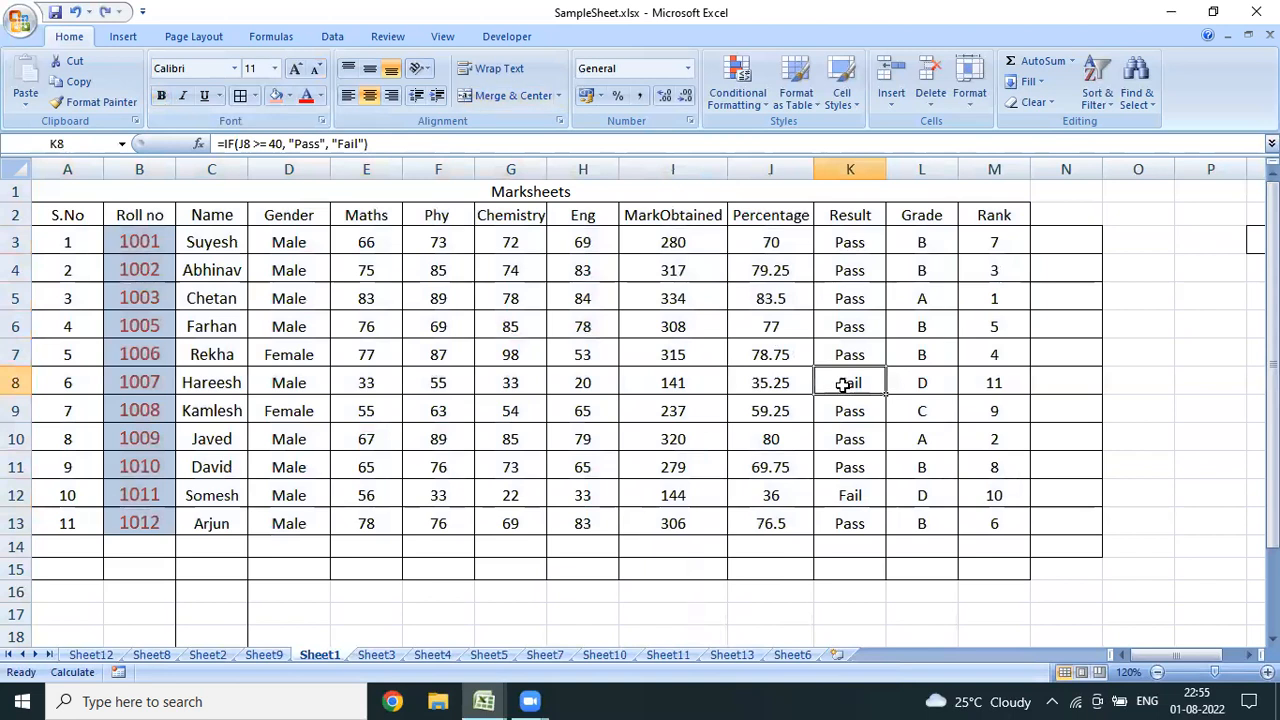
left_click(858, 490)
key("Up")
key("Up")
key("Up")
key("Up")
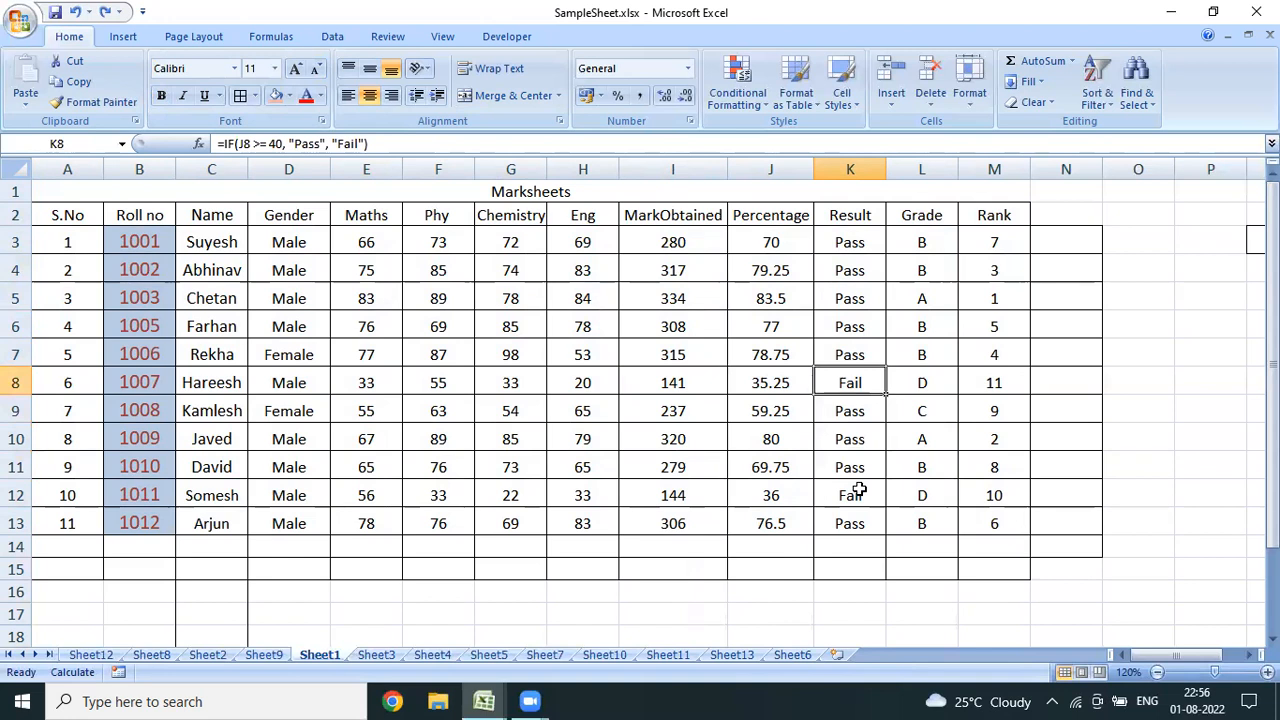
key("Down")
key("Down")
key("Down")
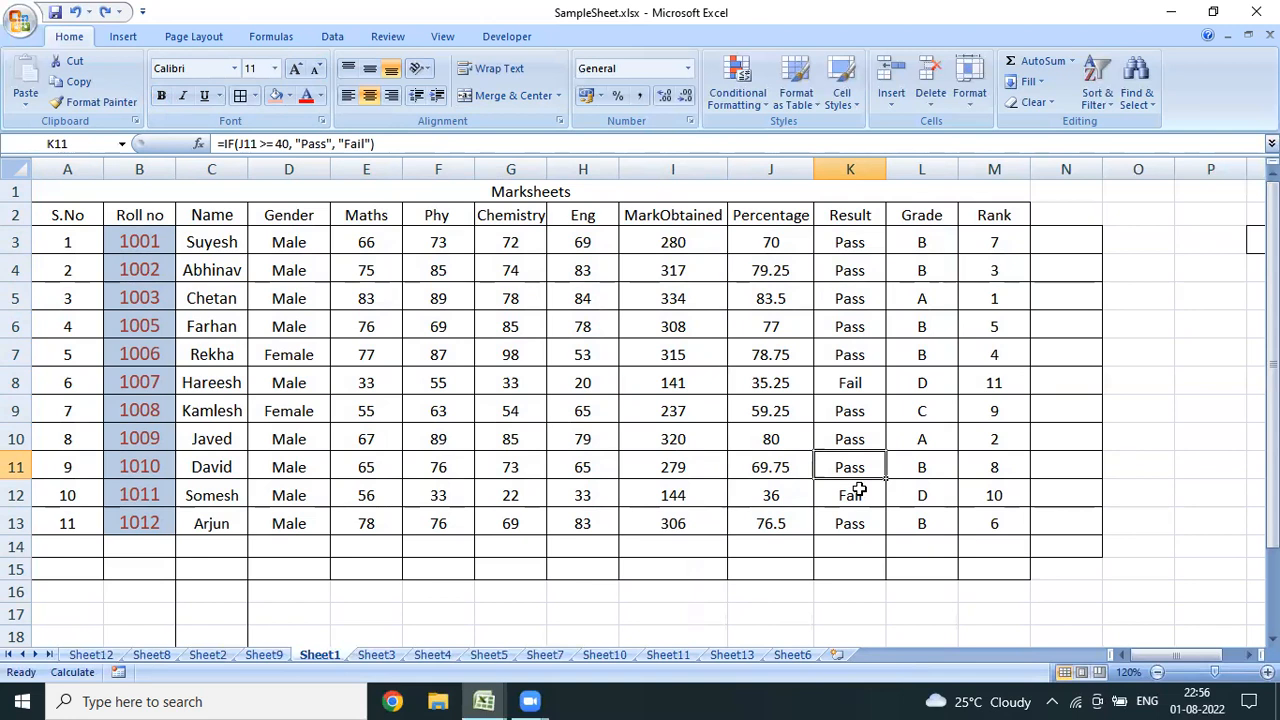
Add filters to the headers of the marksheet table A2:M13.
key("Up")
key("Up")
key("Up")
key("Up")
key("Up")
key("Up")
key("Up")
key("Up")
key("Up")
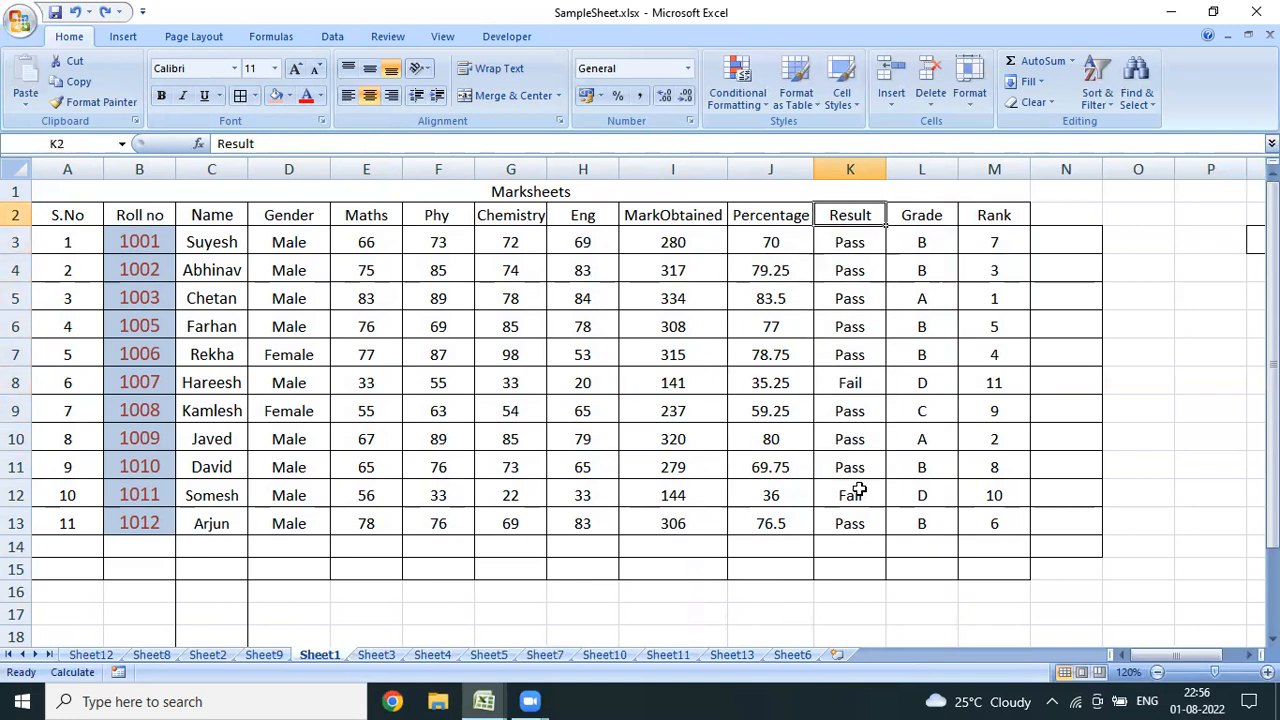
key("Home")
key("ctrl+shift+Right")
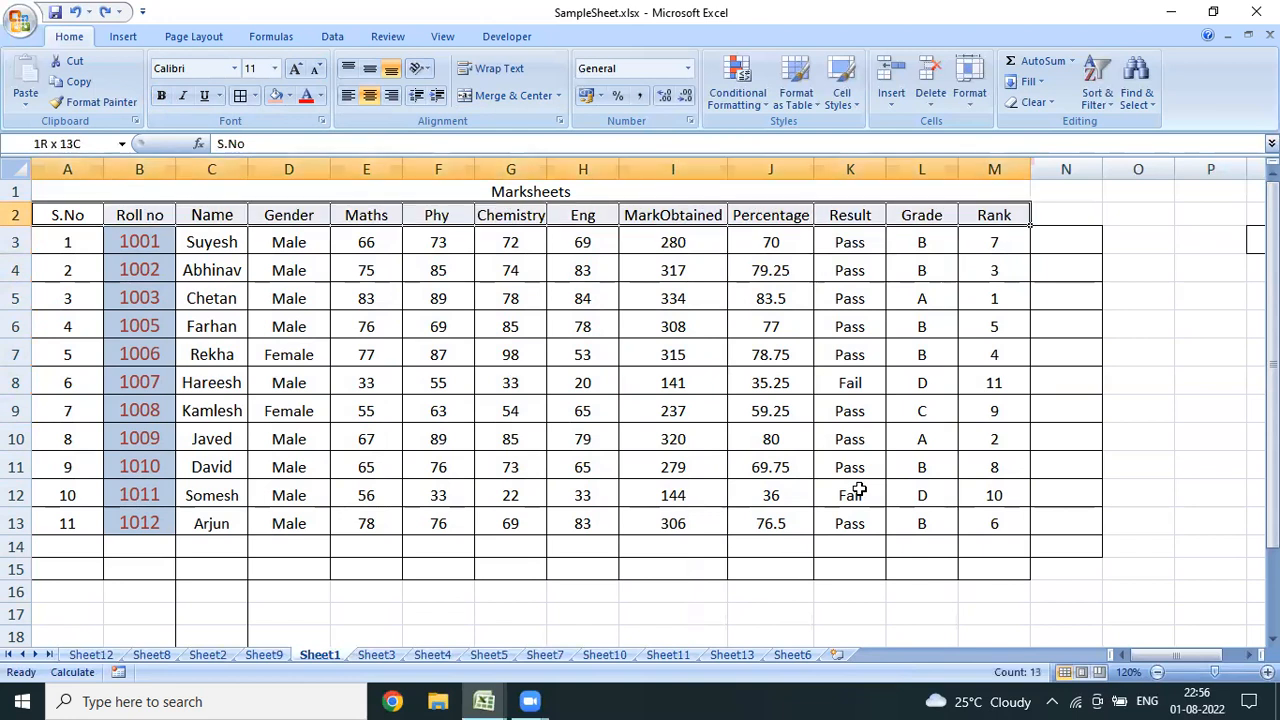
key("ctrl+shift+Down")
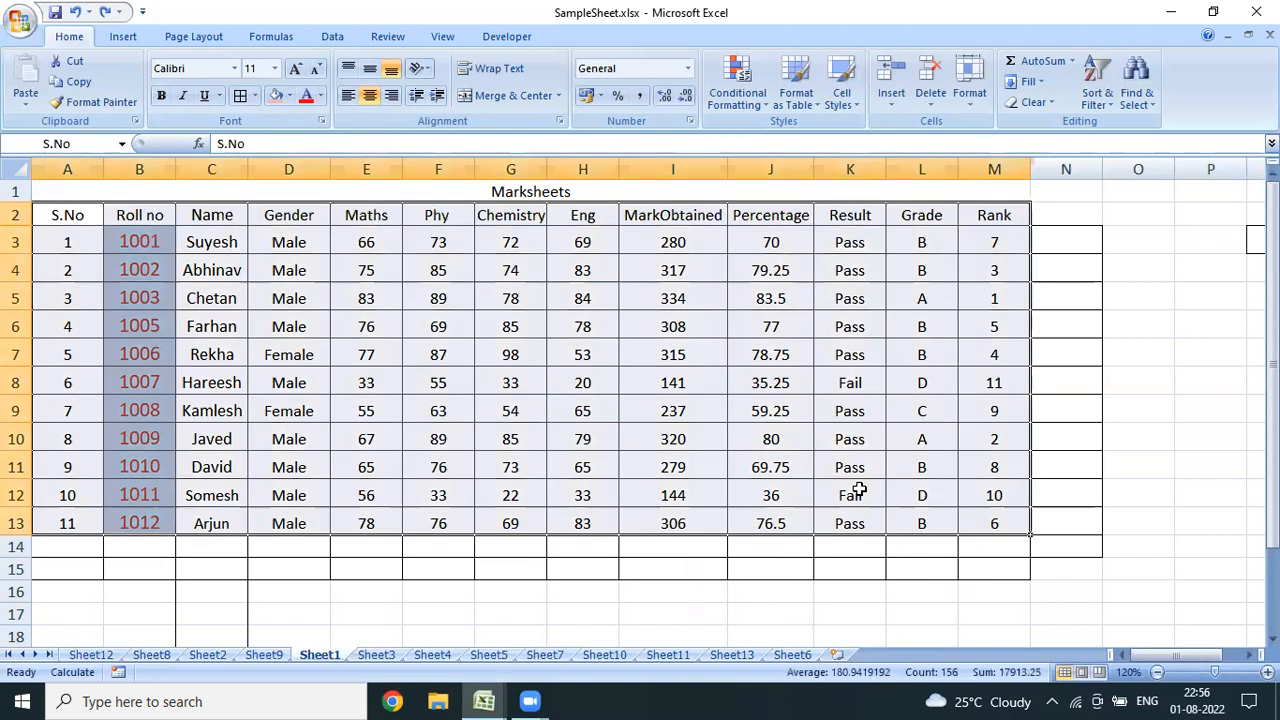
left_click(1097, 108)
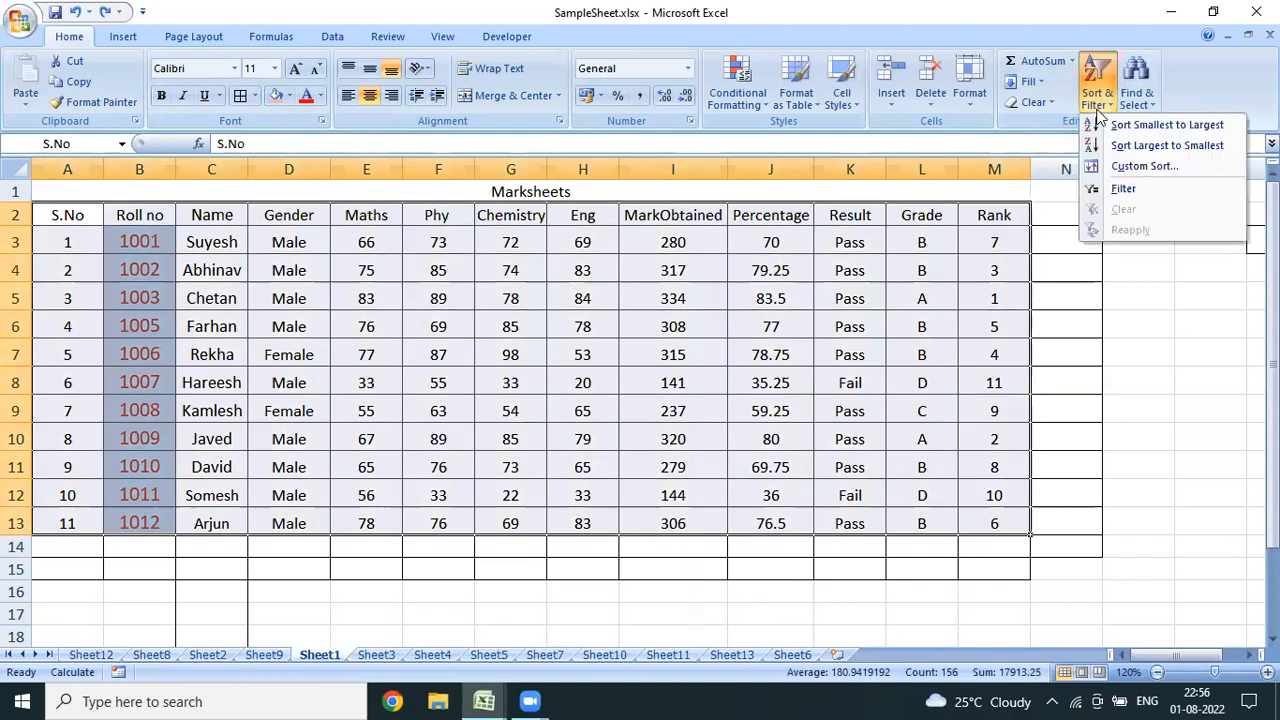
left_click(1120, 188)
Filter the Result column to show only the Fail records.
left_click(877, 216)
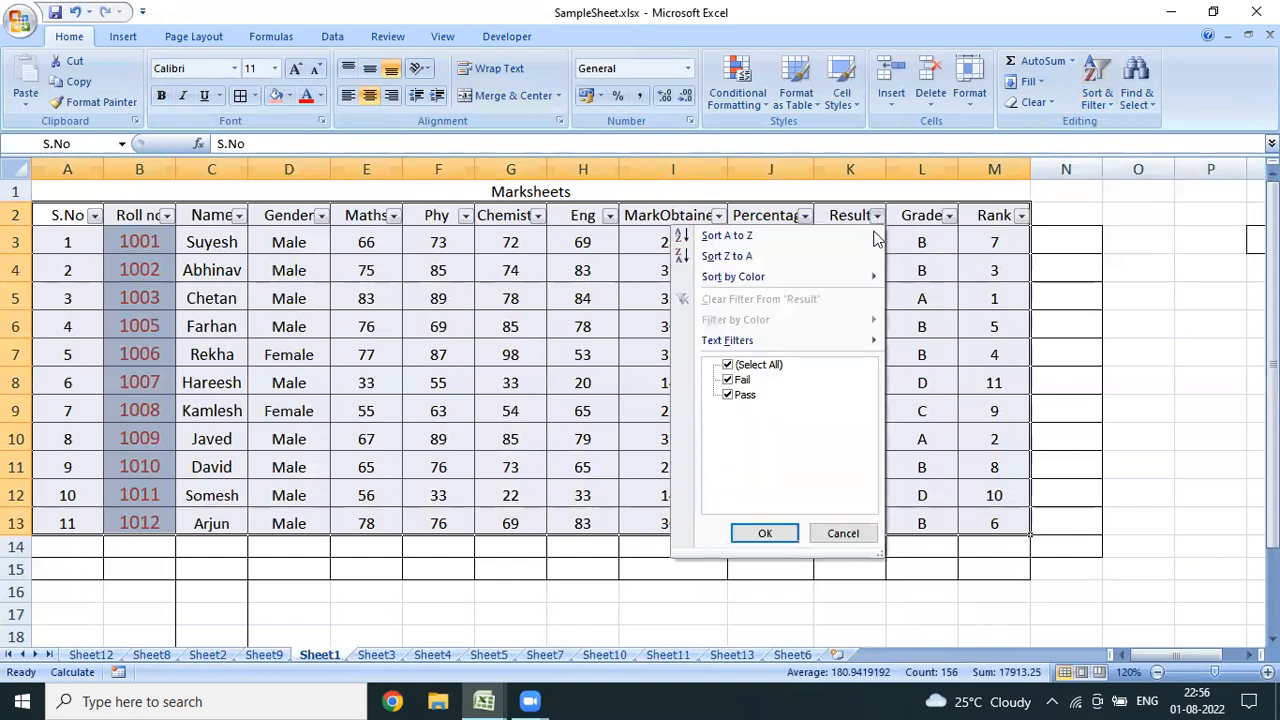
left_click(745, 364)
left_click(745, 381)
left_click(765, 533)
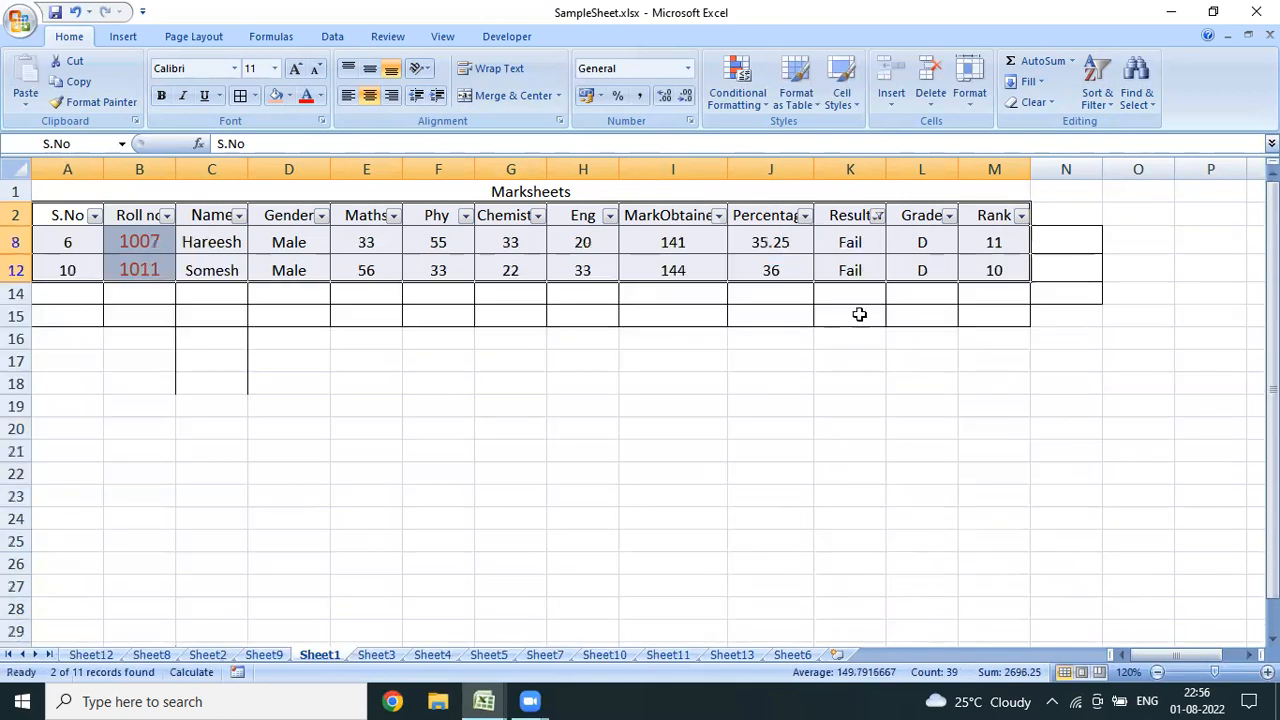
Fill the two visible Fail cells in the Result column with light red.
left_click(854, 291)
left_click_drag(849, 234, 838, 265)
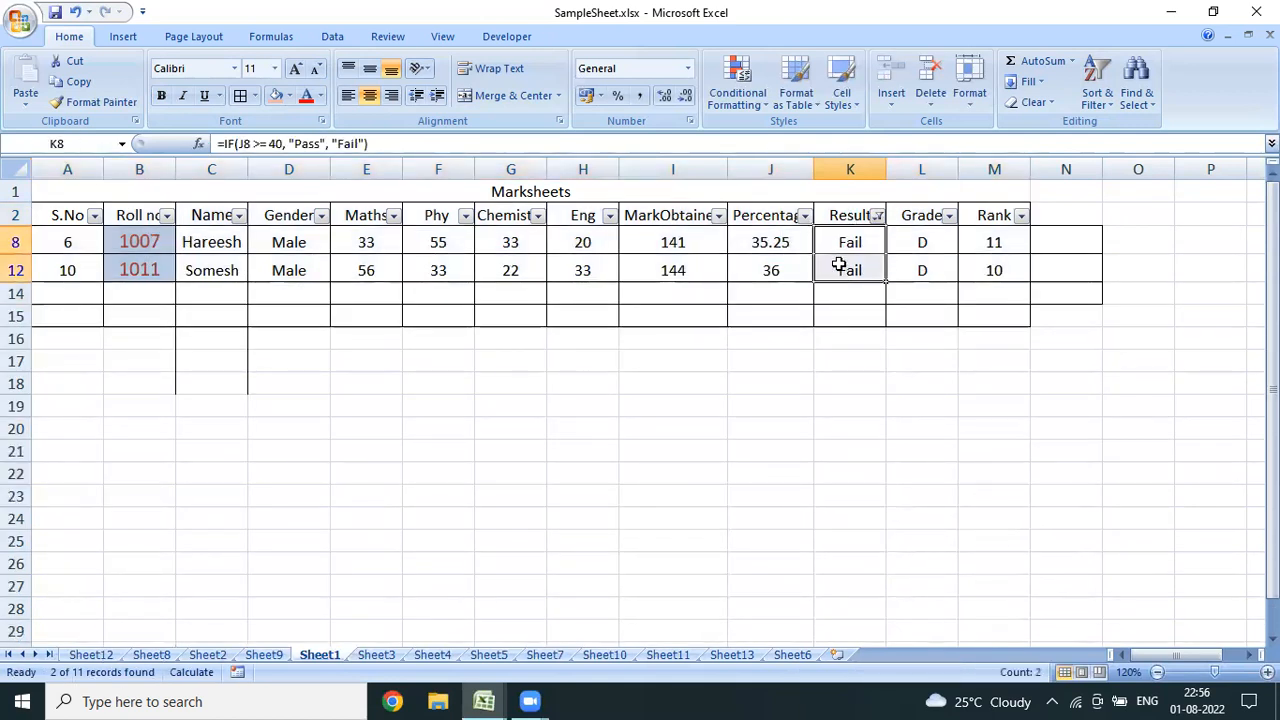
left_click(277, 95)
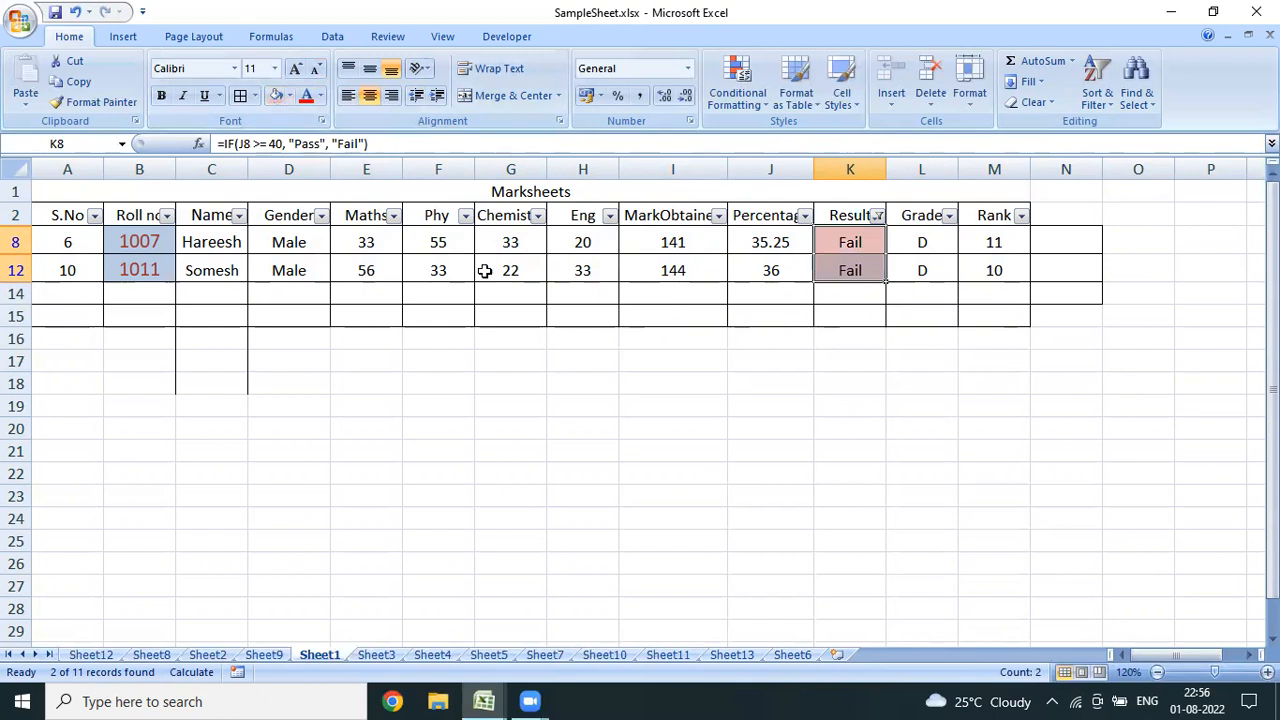
Remove the filters from the marksheet table.
left_click(1100, 118)
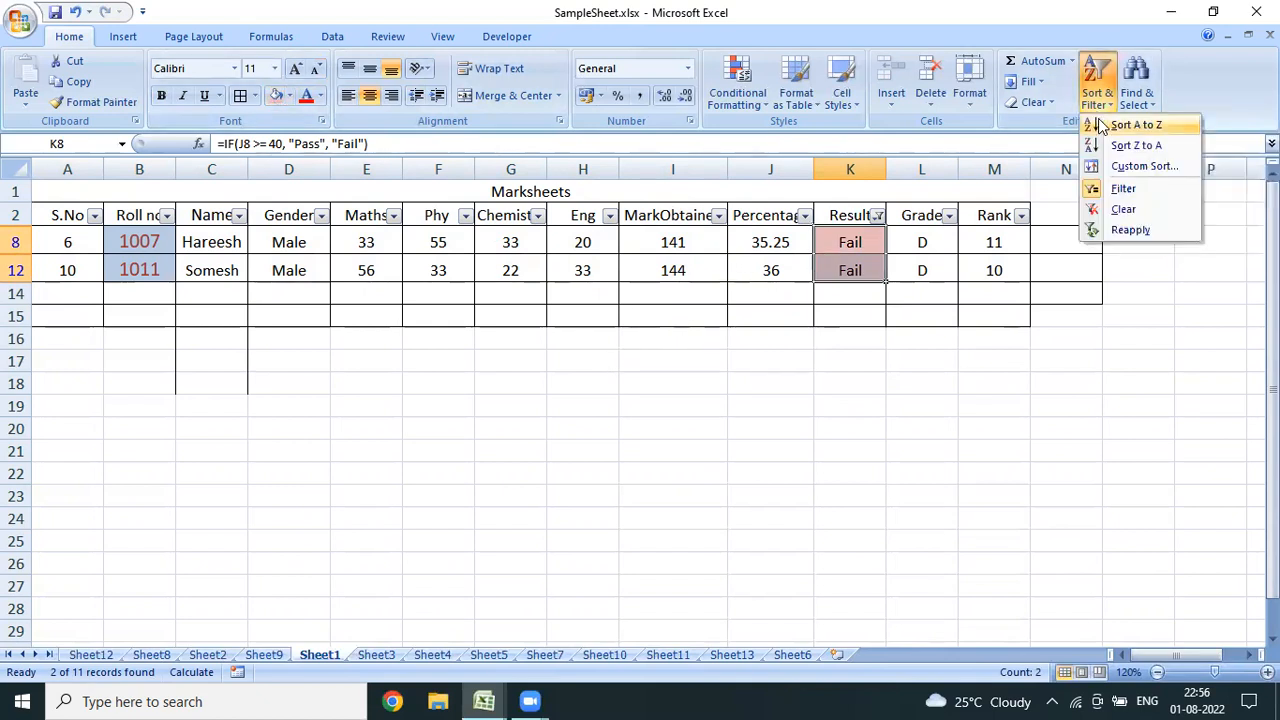
left_click(1100, 185)
left_click(904, 327)
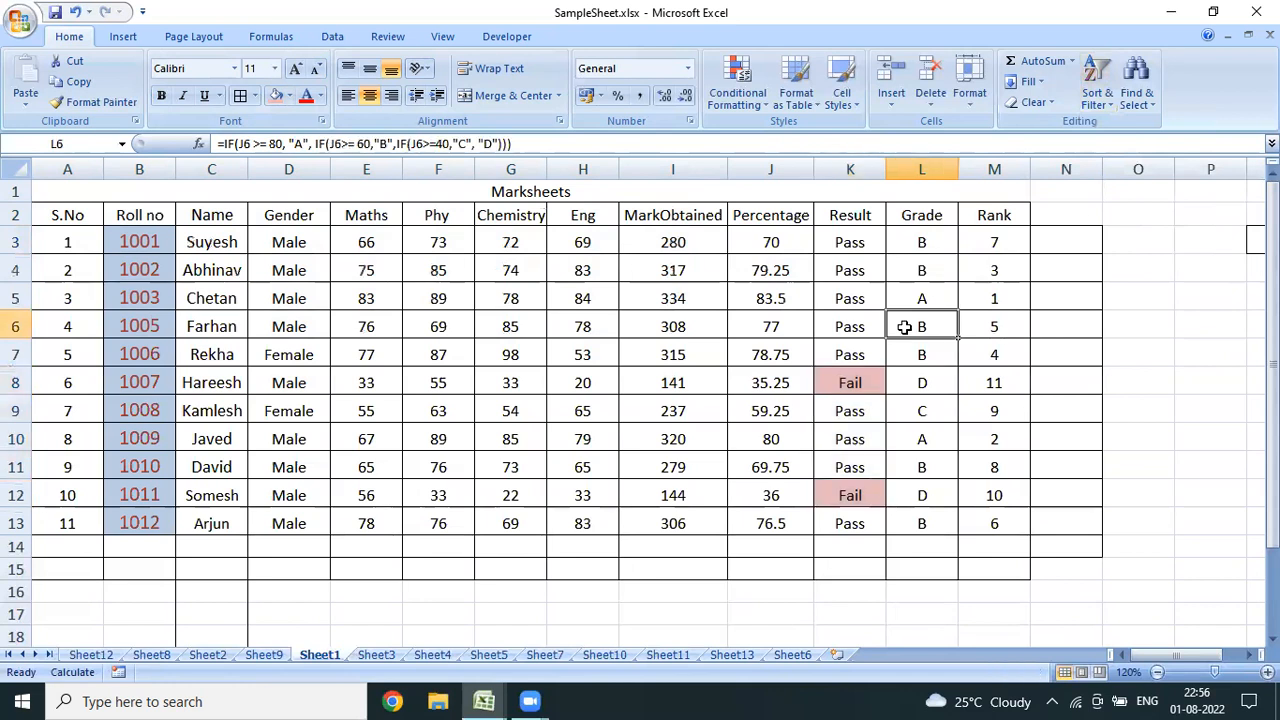
Enter Pass in K14 and Fail in K15, directly below the Result column.
key("Down")
key("Down")
key("Left")
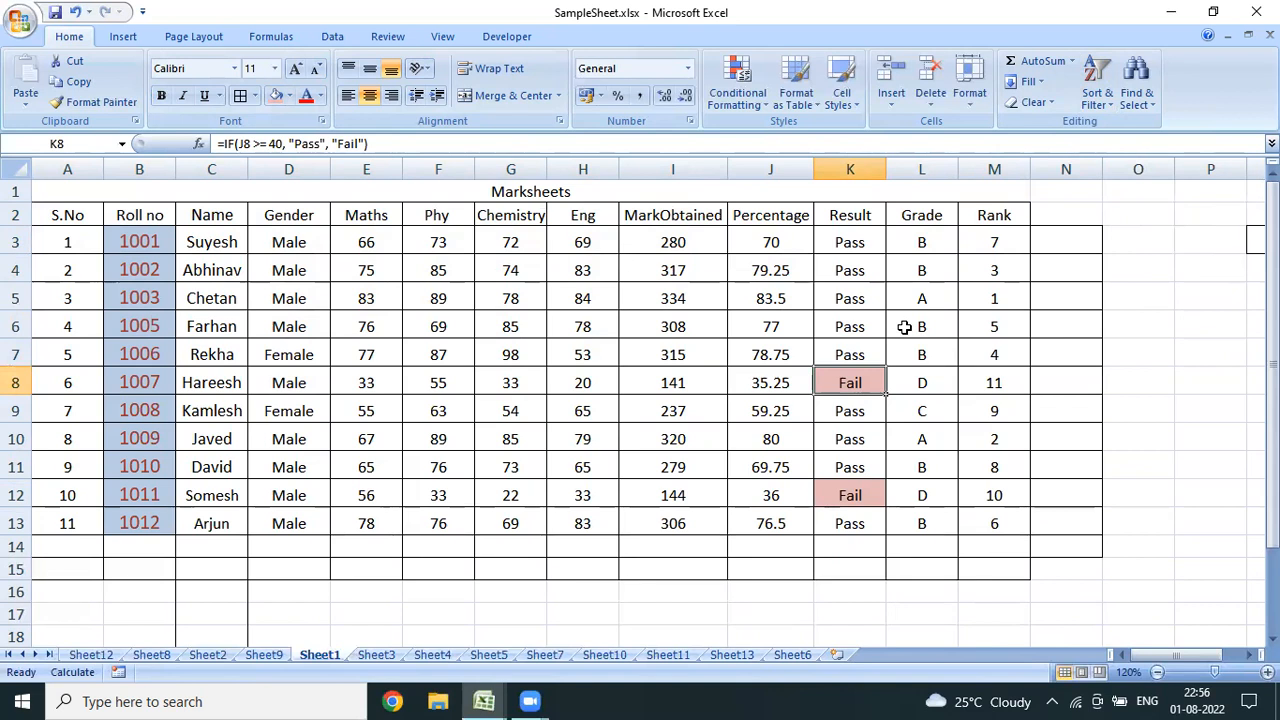
key("Left")
key("Left")
key("Left")
key("Down")
key("Down")
key("Down")
key("Down")
key("Down")
key("Down")
key("Right")
key("Right")
key("Right")
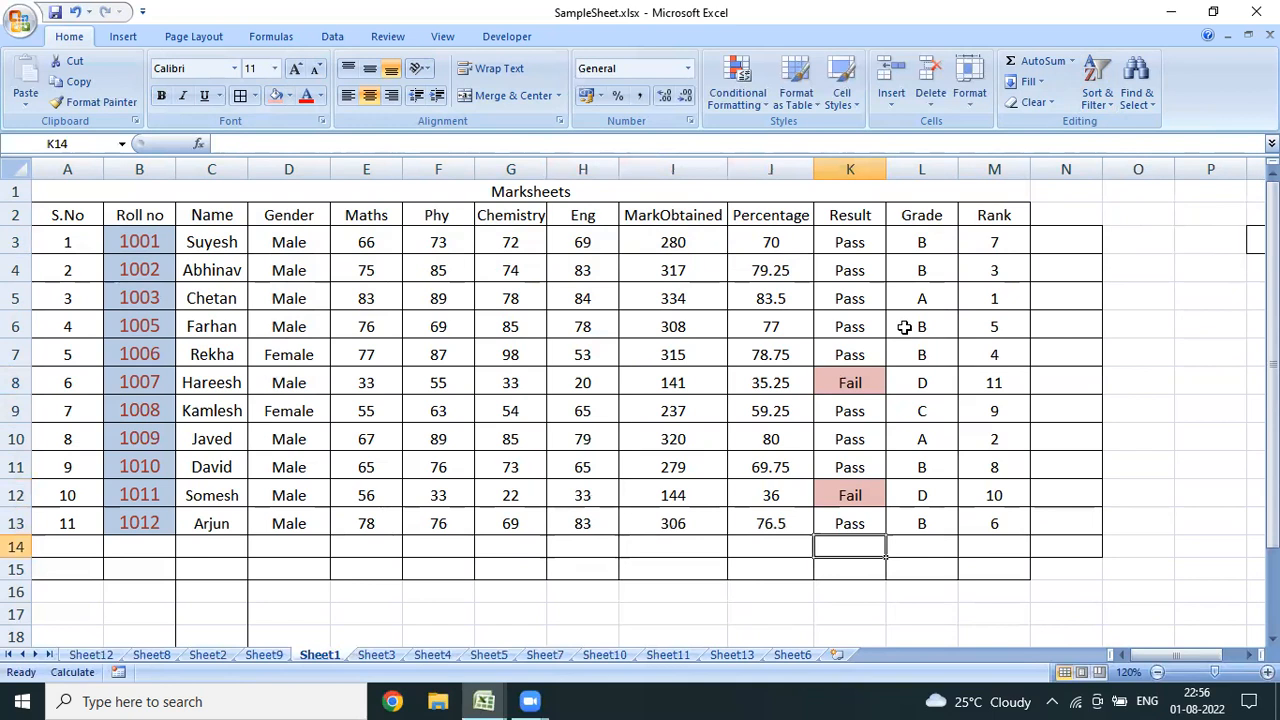
type("Pass")
key("Return")
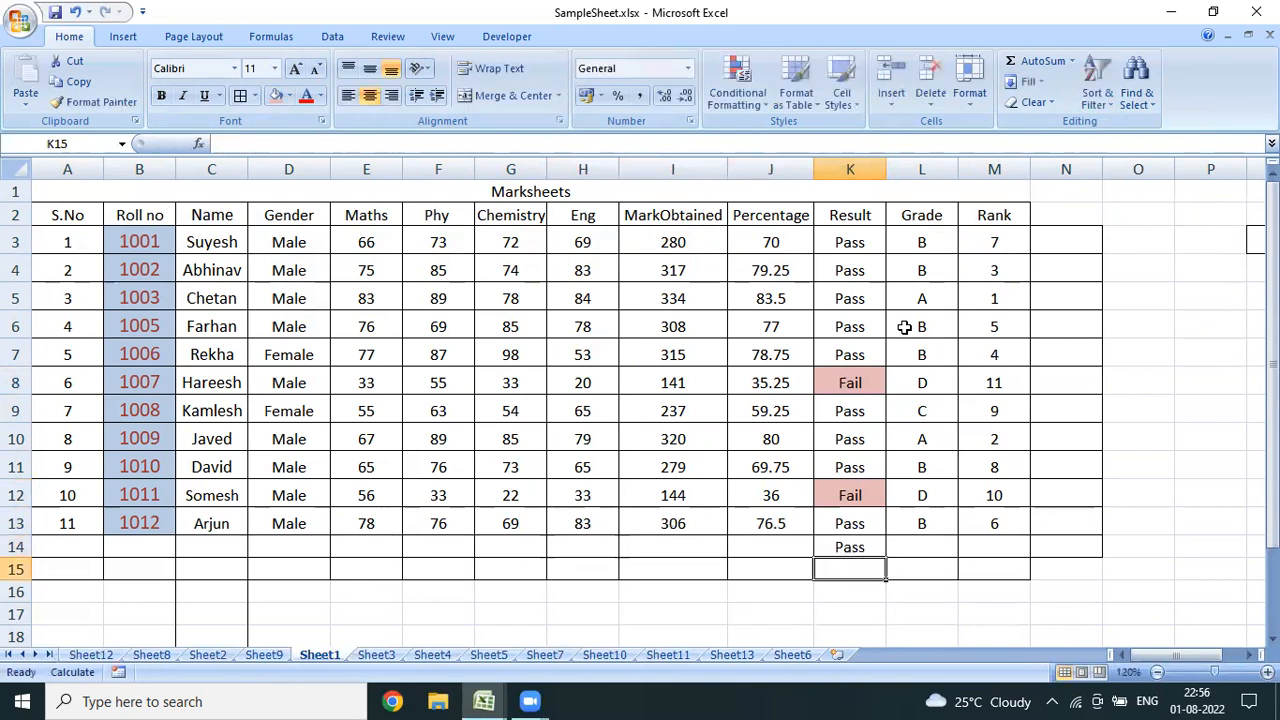
type("Fail")
key("Return")
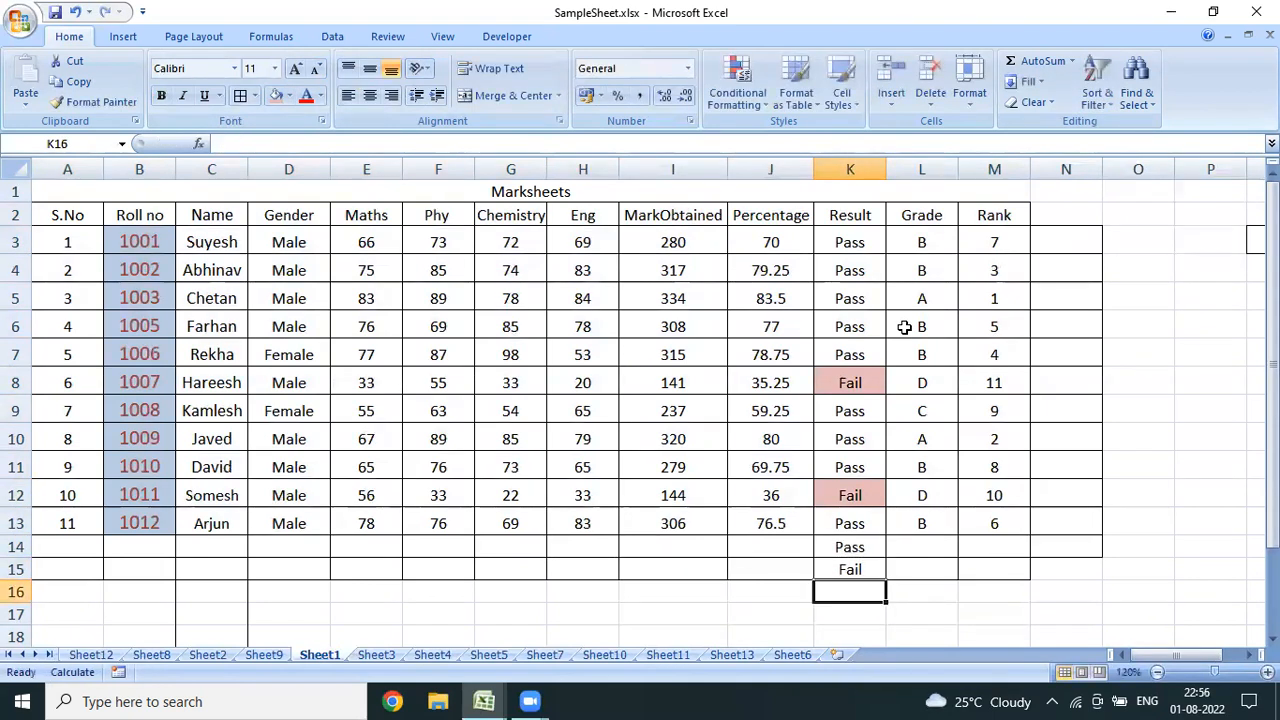
Set the Eng mark in H12 to 67 and check the result and fill colour in K12.
key("Up")
key("Up")
key("Up")
key("Up")
key("Left")
key("Left")
key("Left")
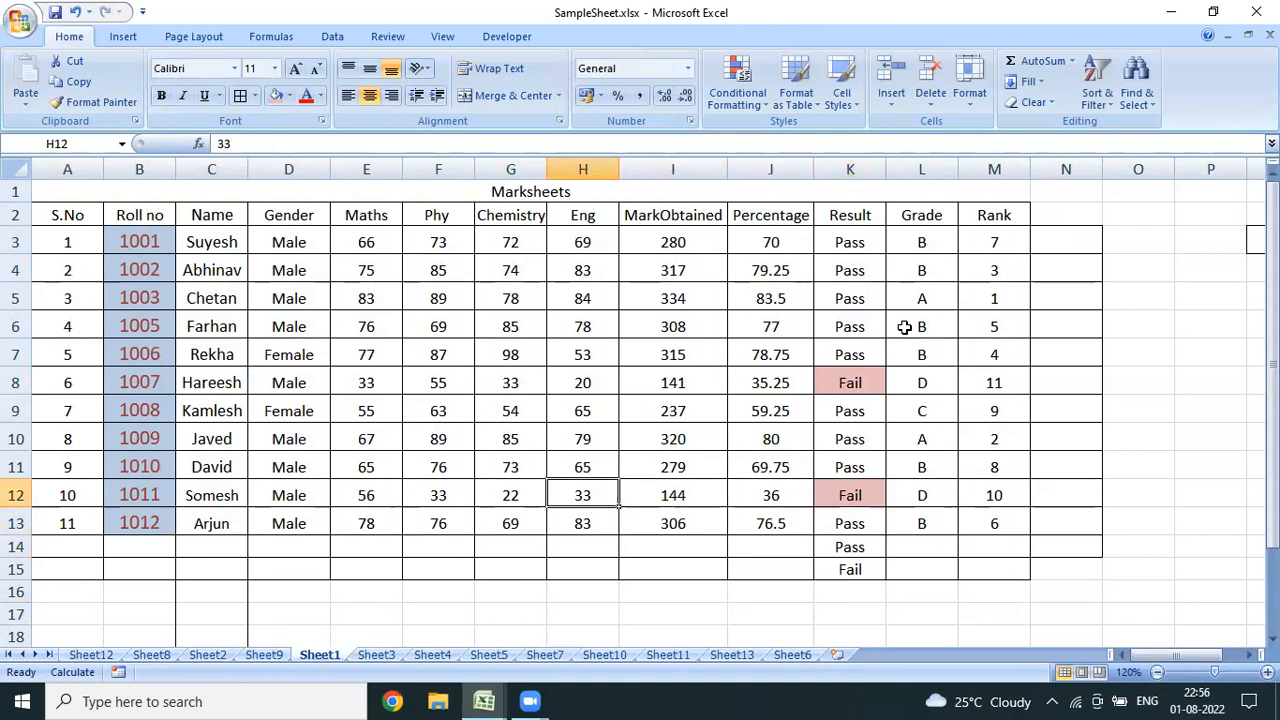
type("67")
key("Return")
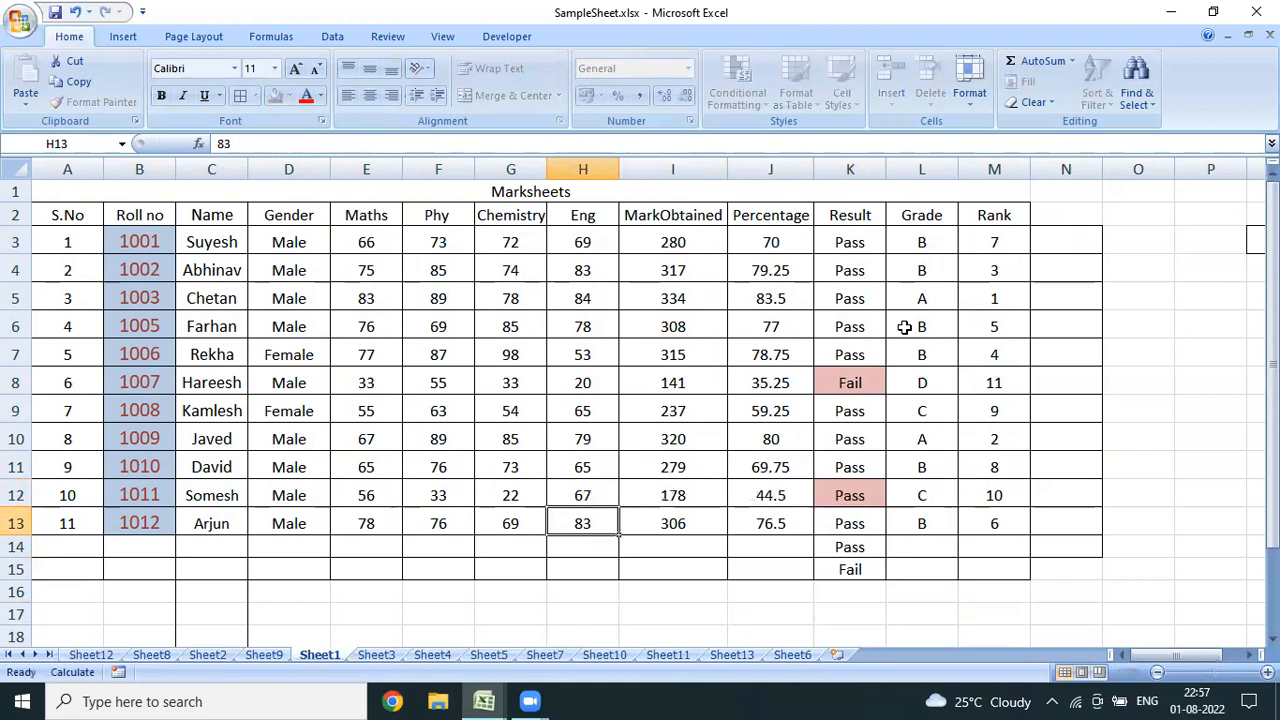
key("Up")
key("Right")
key("Right")
key("Right")
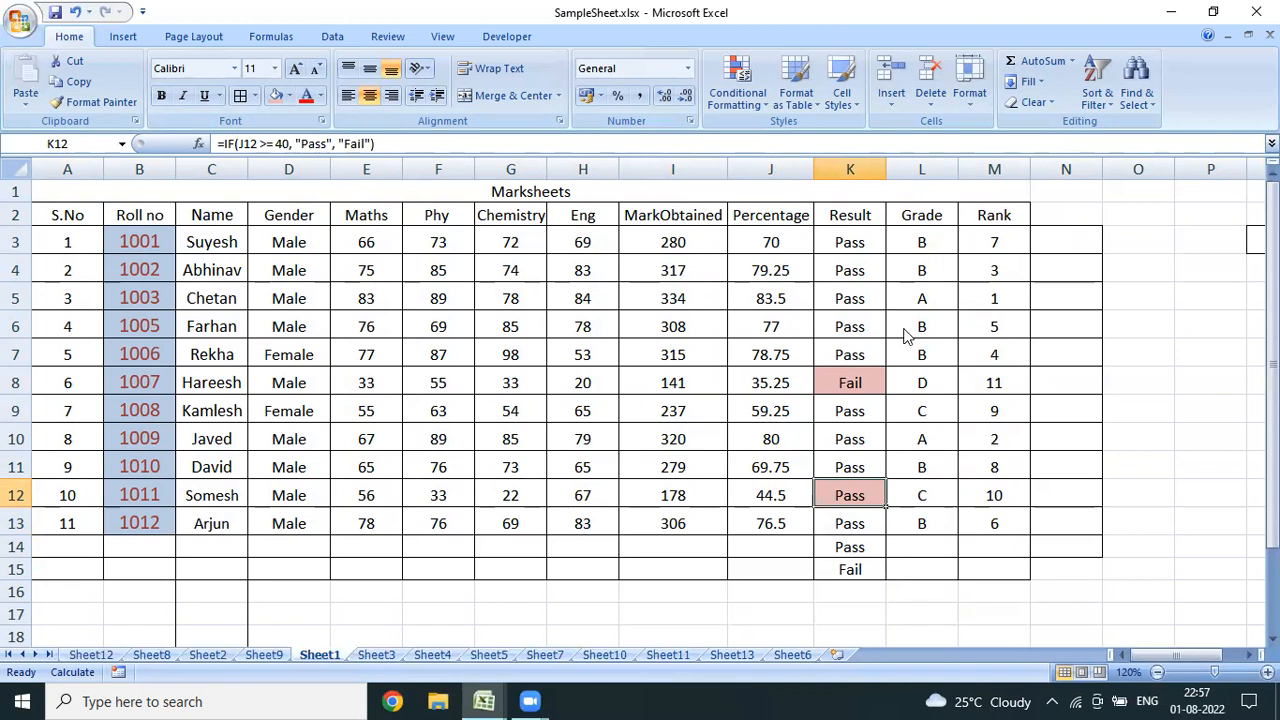
Undo the H12 mark change, the K14 and K15 entries, the filter removal, the red fill and the Fail filter.
key("ctrl+z")
key("ctrl+z")
key("ctrl+z")
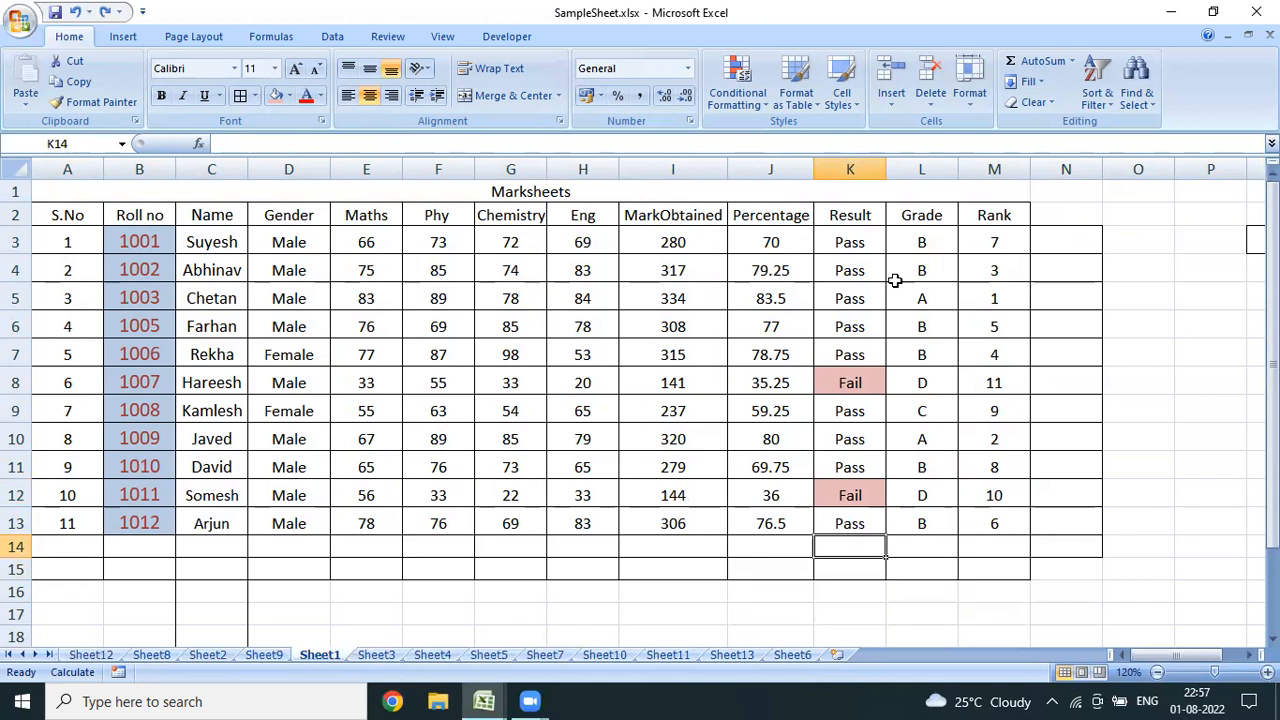
key("ctrl+z")
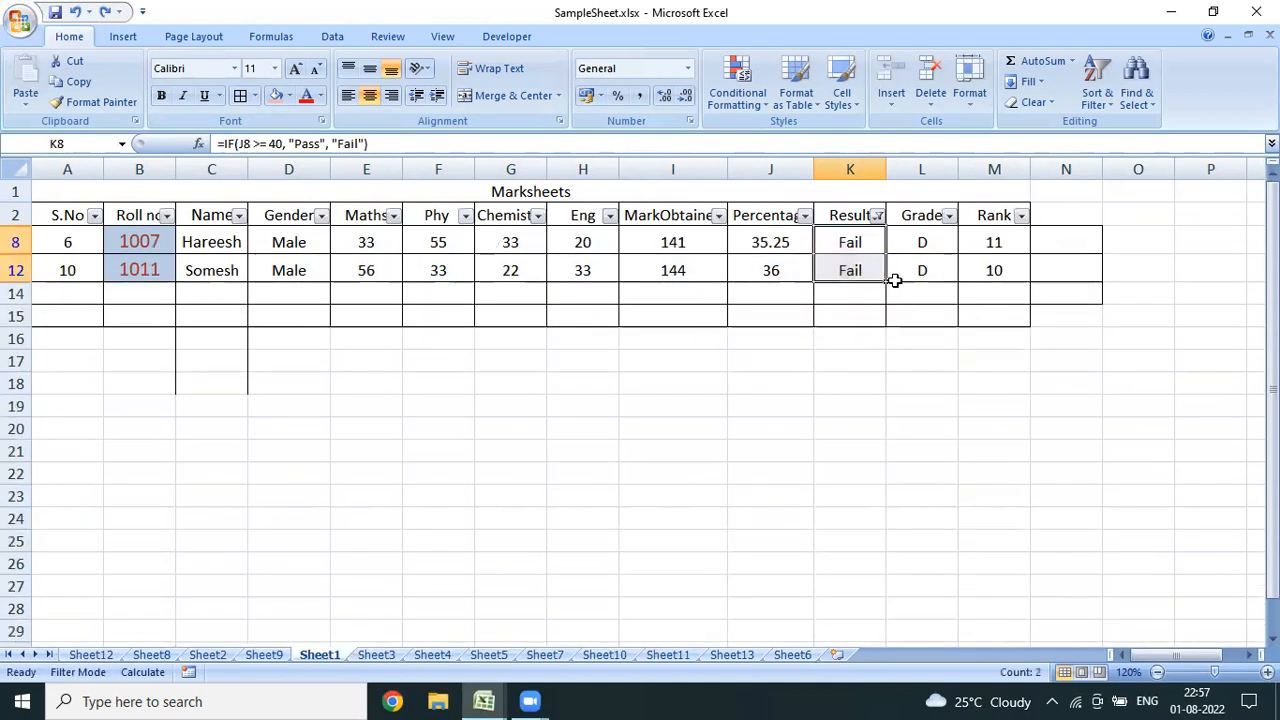
key("ctrl+z")
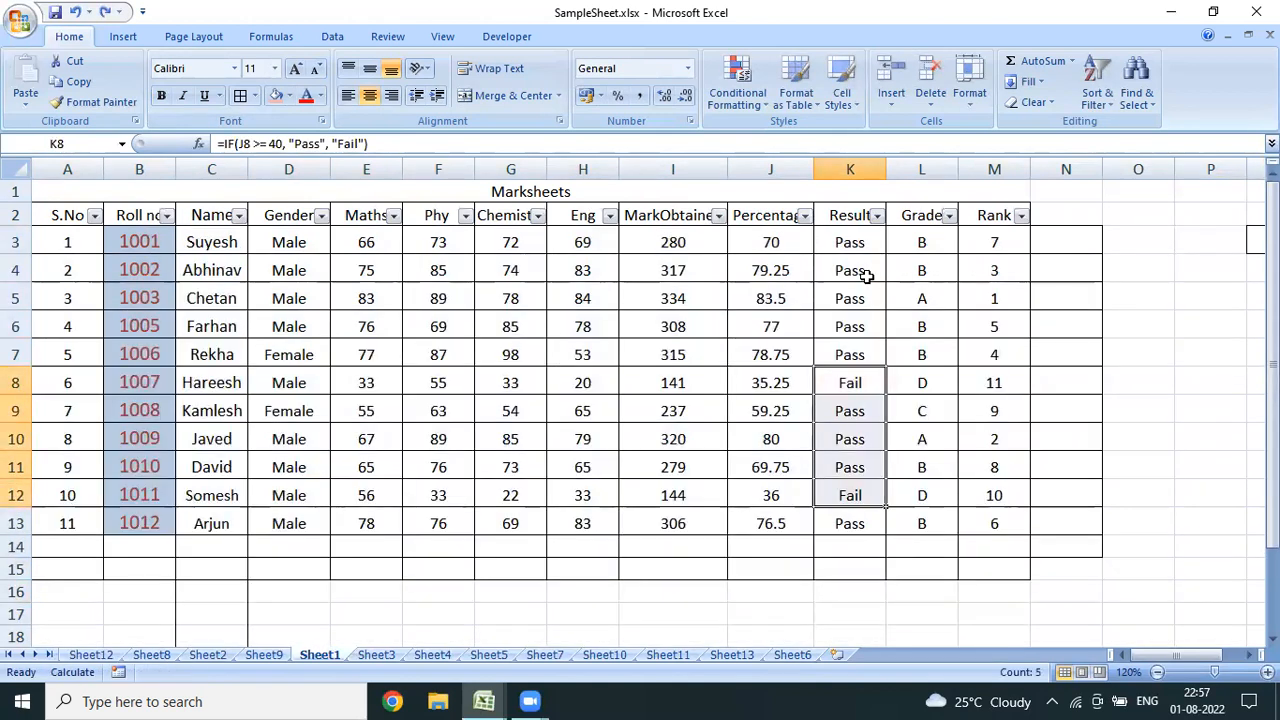
Undo the filter added to the marksheet table's header row and select K5.
key("ctrl+z")
left_click(850, 302)
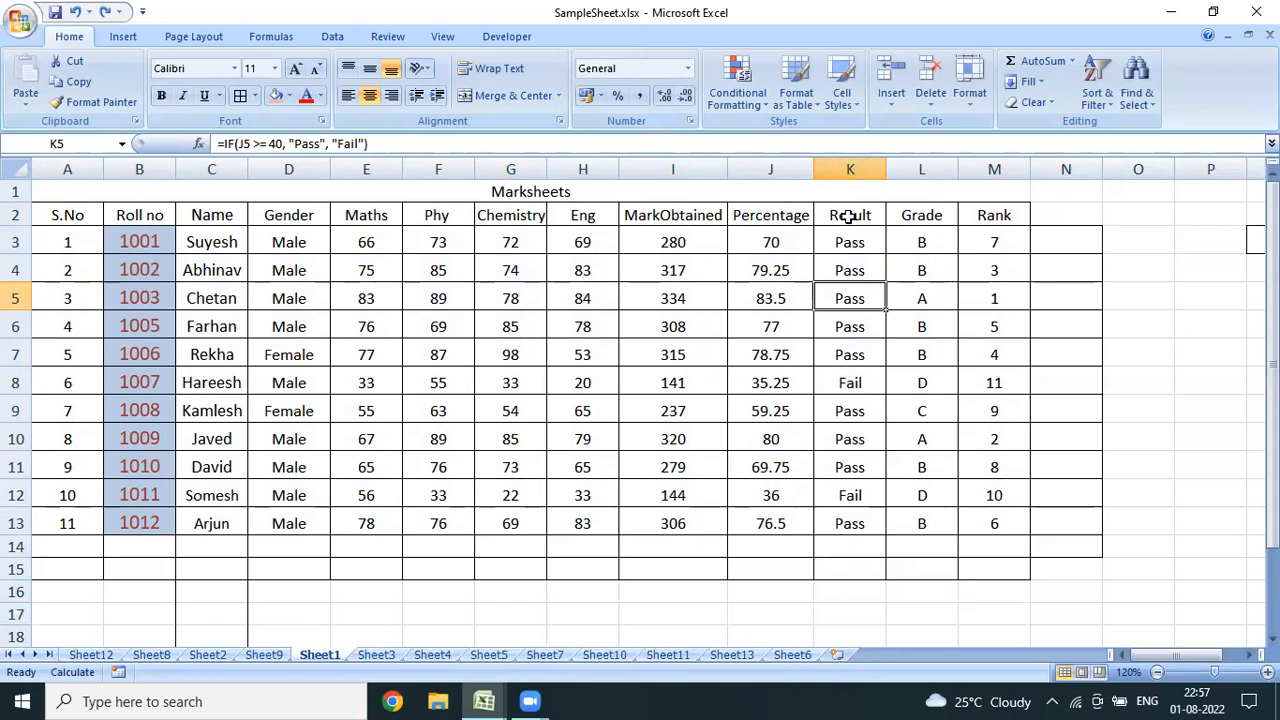
Start a new conditional formatting rule for the whole Result column K with the type "Format only cells that contain".
left_click(848, 168)
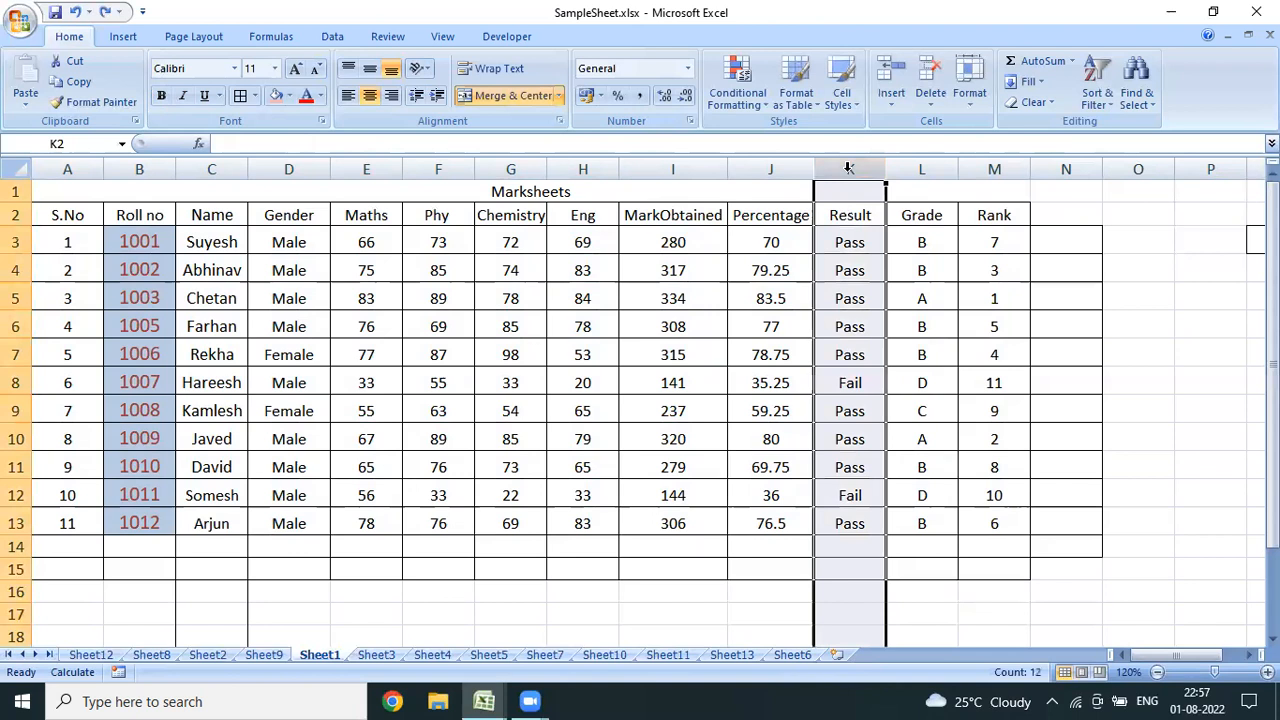
left_click(765, 107)
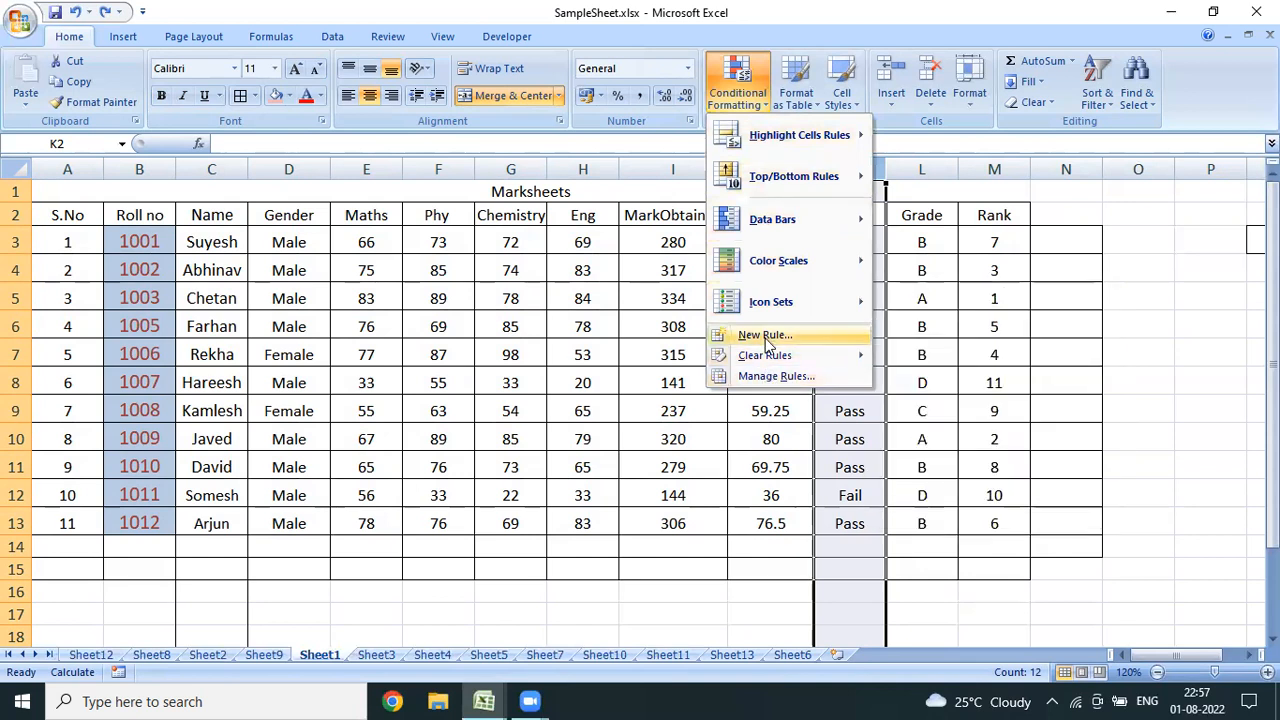
mouse_move(800, 215)
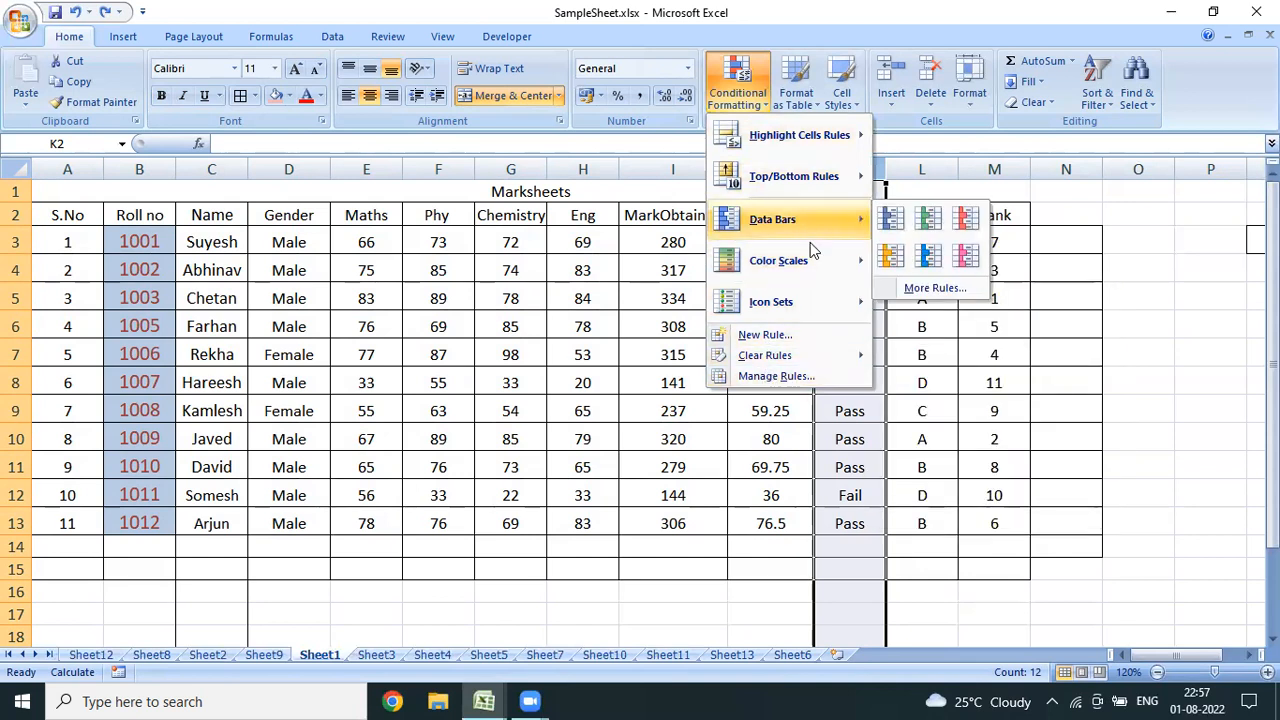
mouse_move(790, 303)
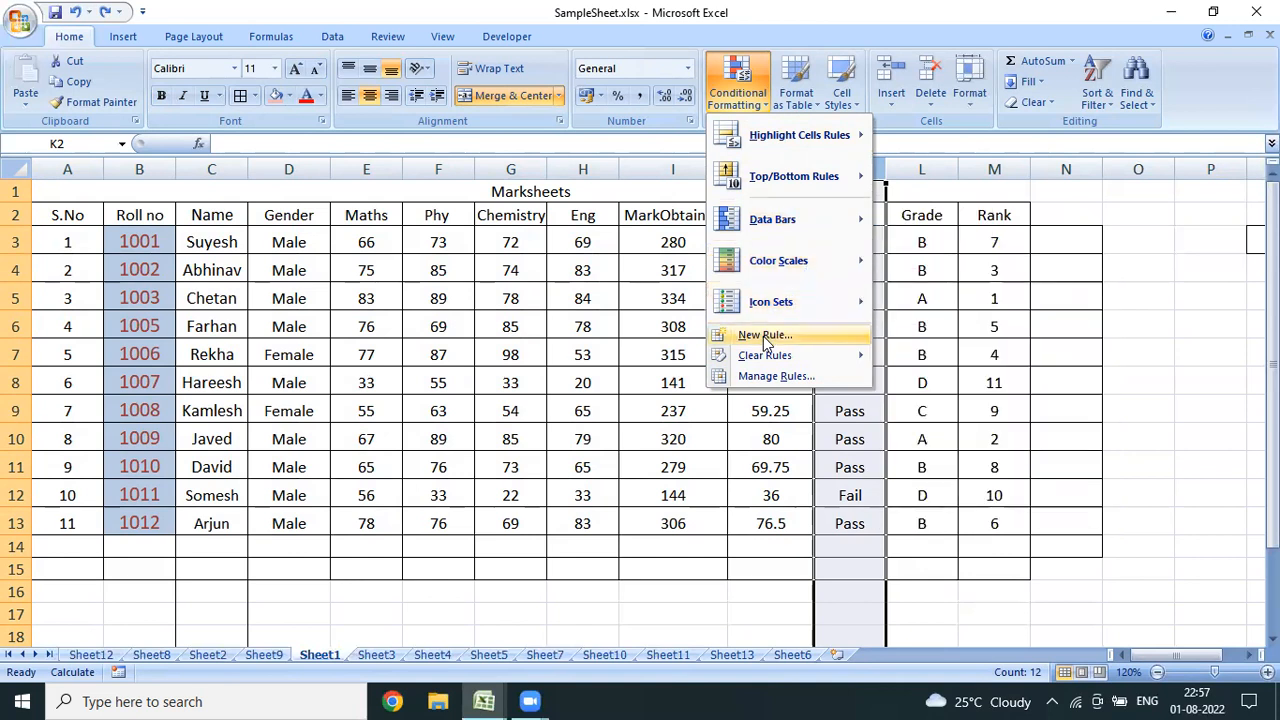
left_click(763, 336)
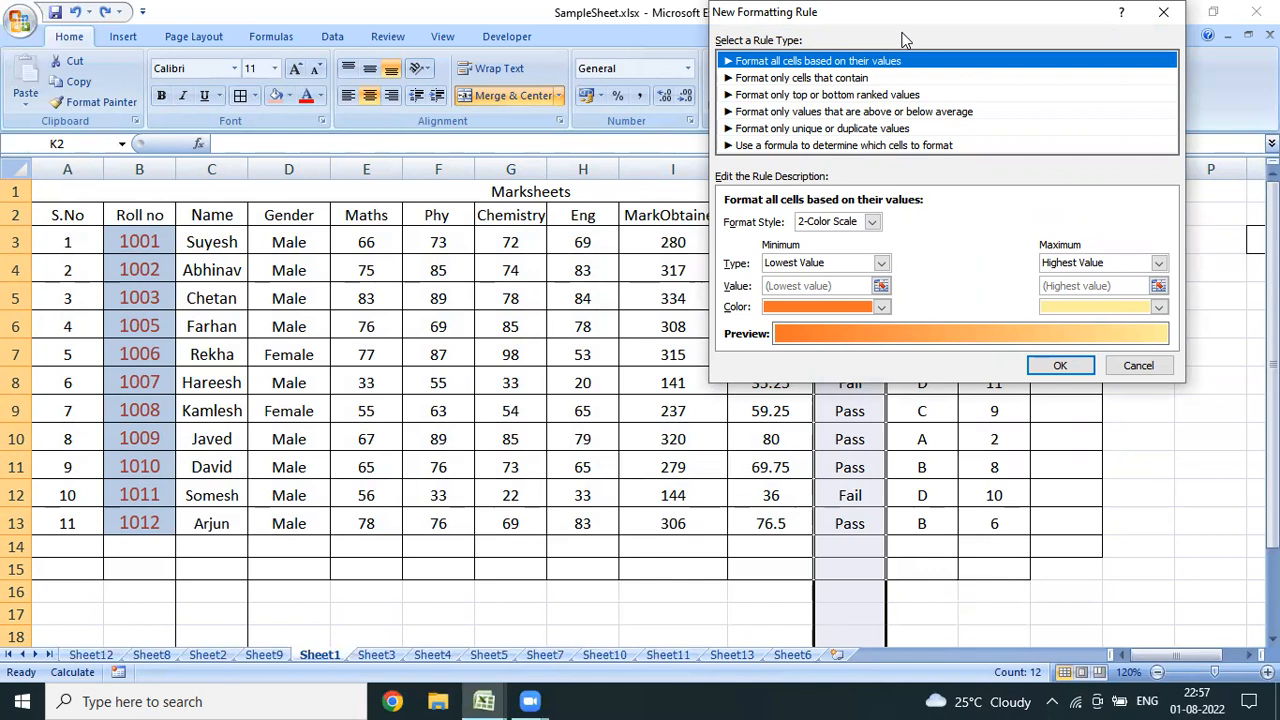
left_click_drag(901, 16, 487, 61)
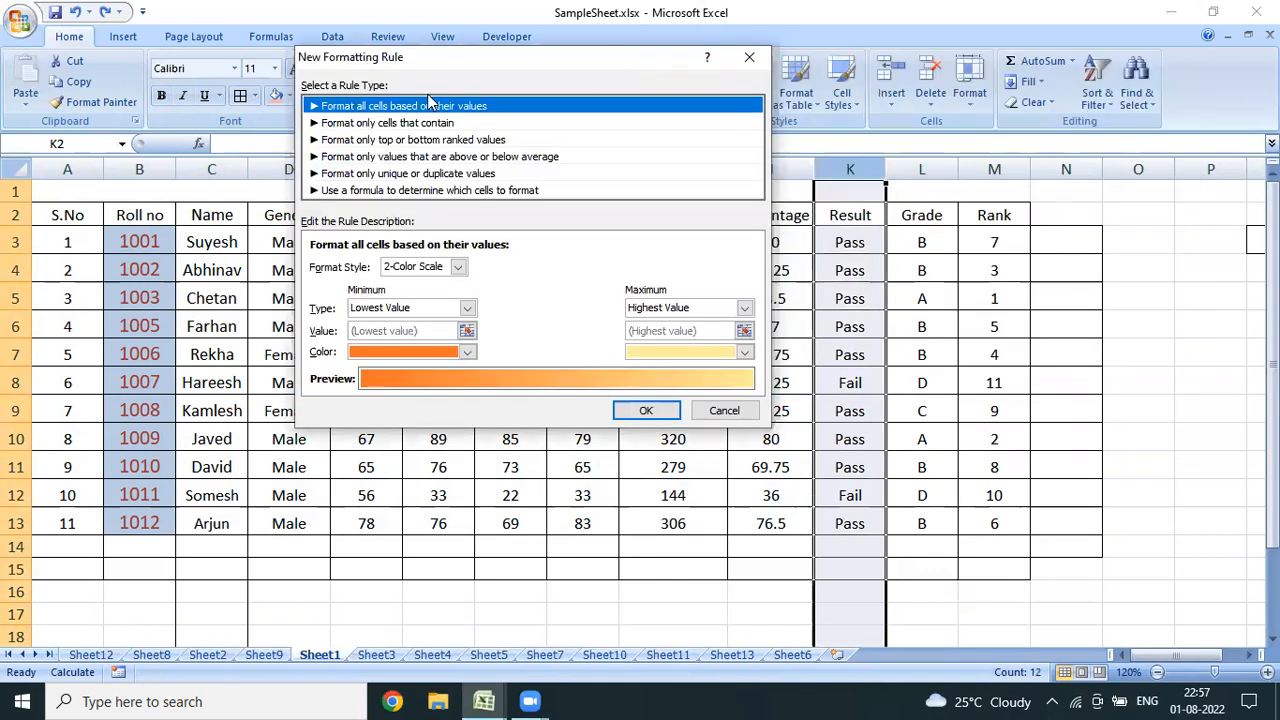
left_click(377, 124)
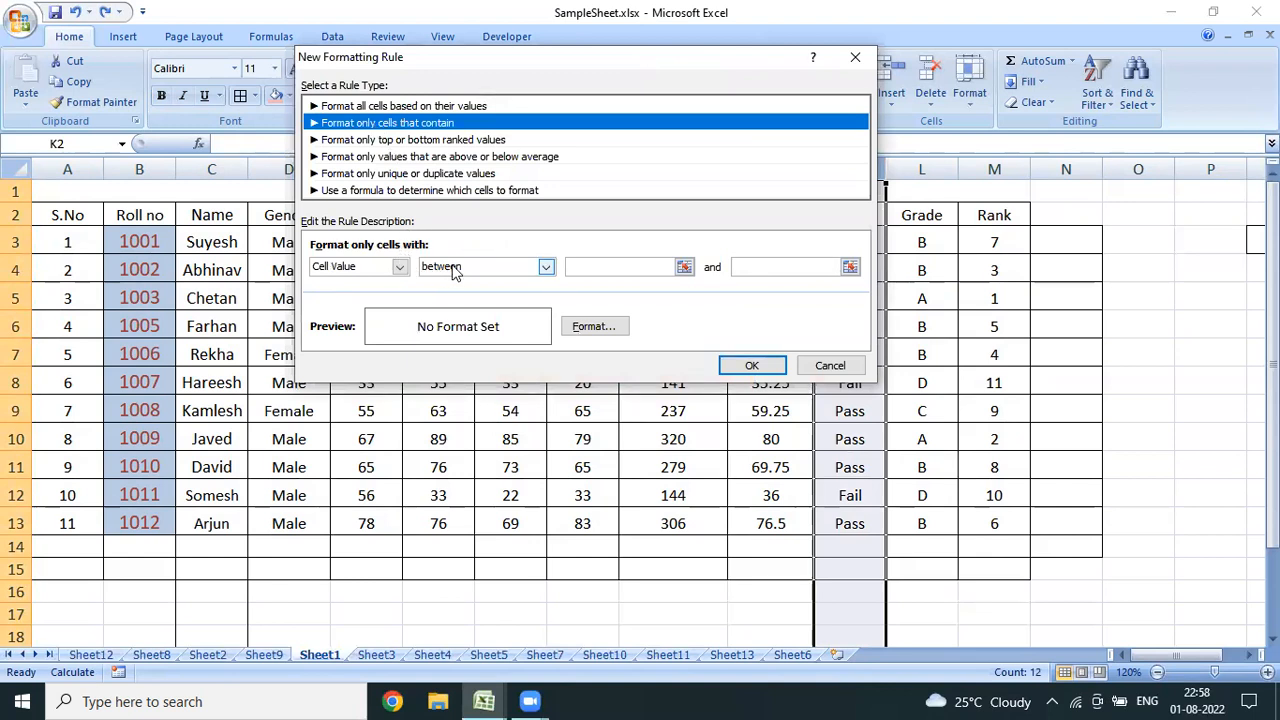
Set the rule's condition to Cell Value equal to Fail.
left_click(545, 268)
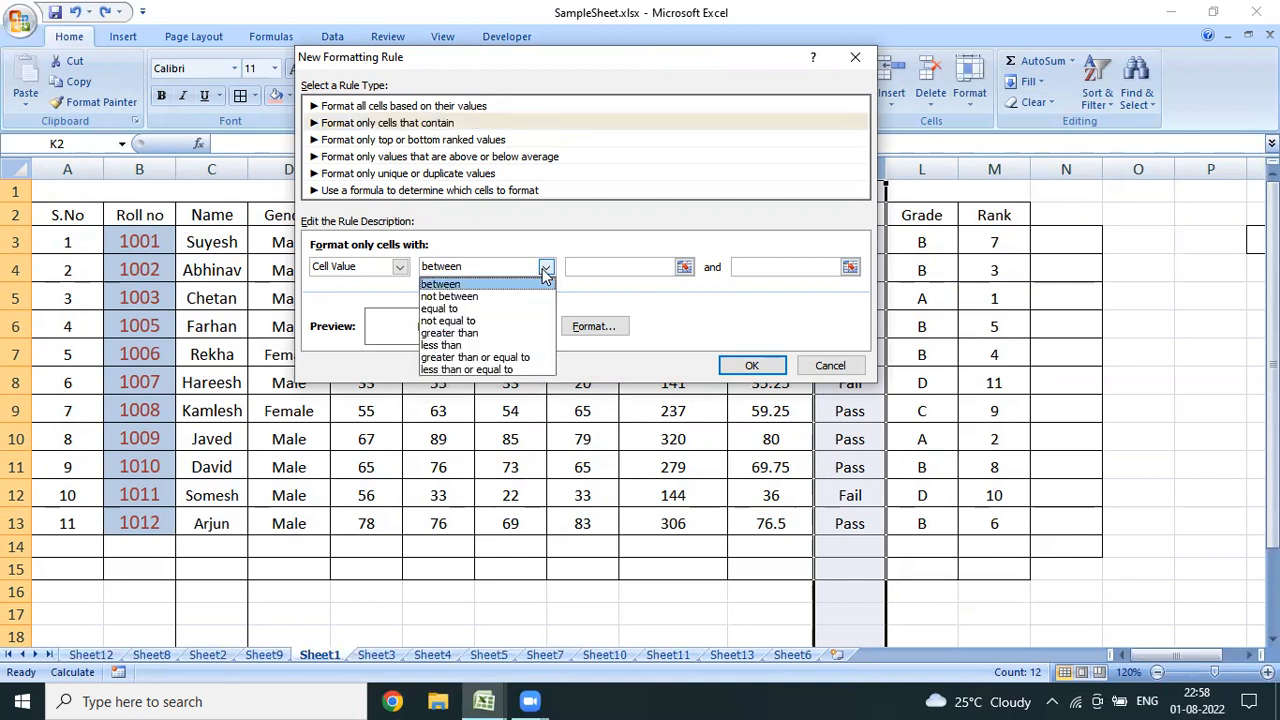
left_click(515, 311)
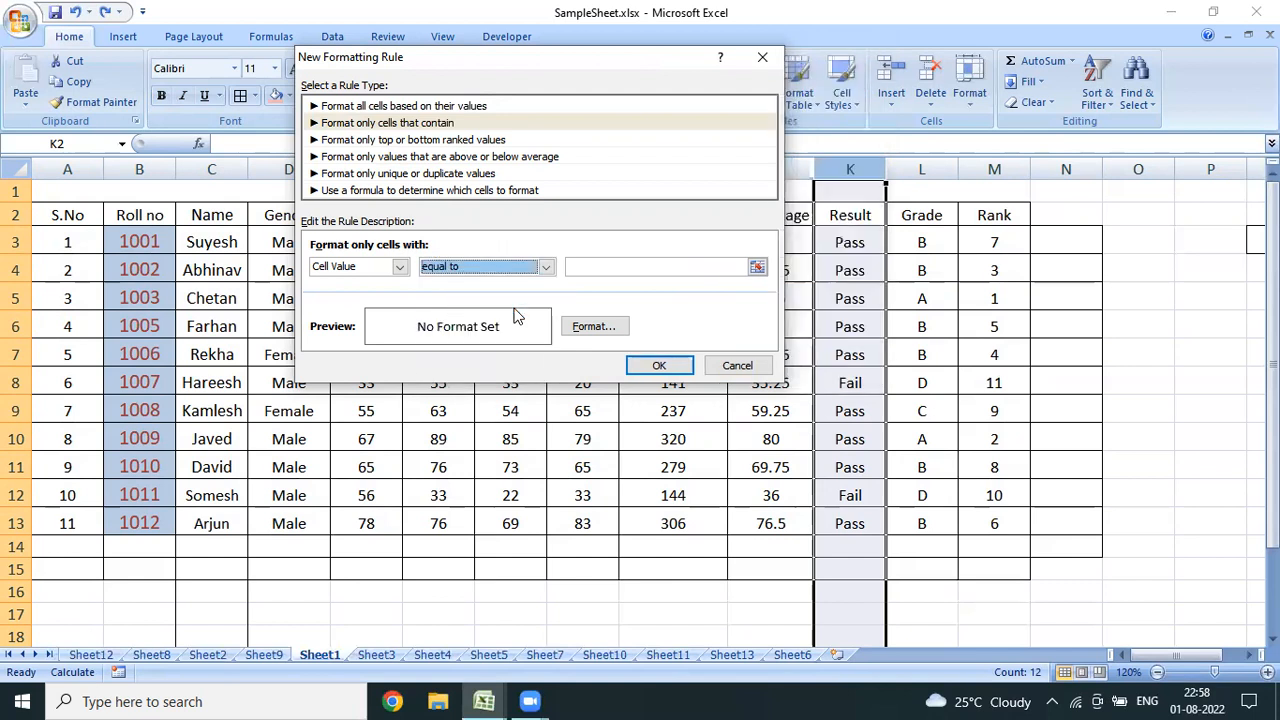
left_click(571, 268)
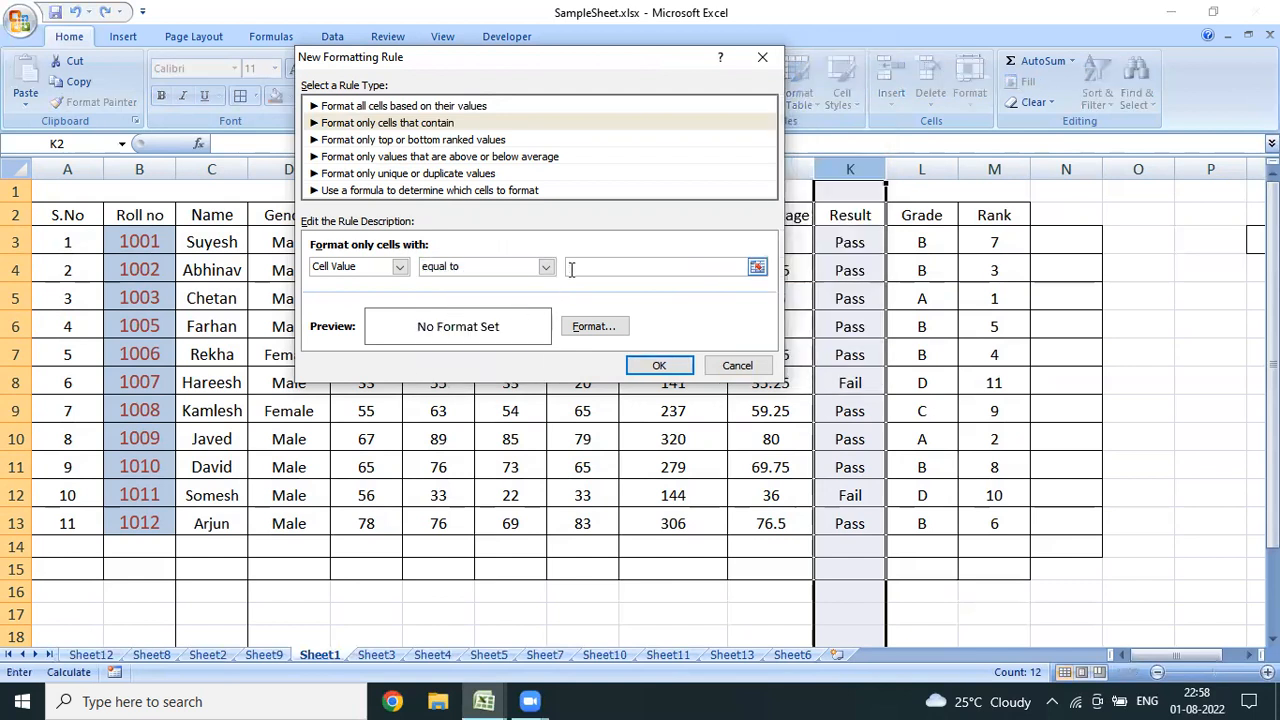
type("fail")
key("Left")
key("Left")
key("BackSpace")
key("BackSpace")
key("BackSpace")
key("BackSpace")
key("BackSpace")
key("BackSpace")
key("BackSpace")
key("BackSpace")
key("BackSpace")
type("Fa")
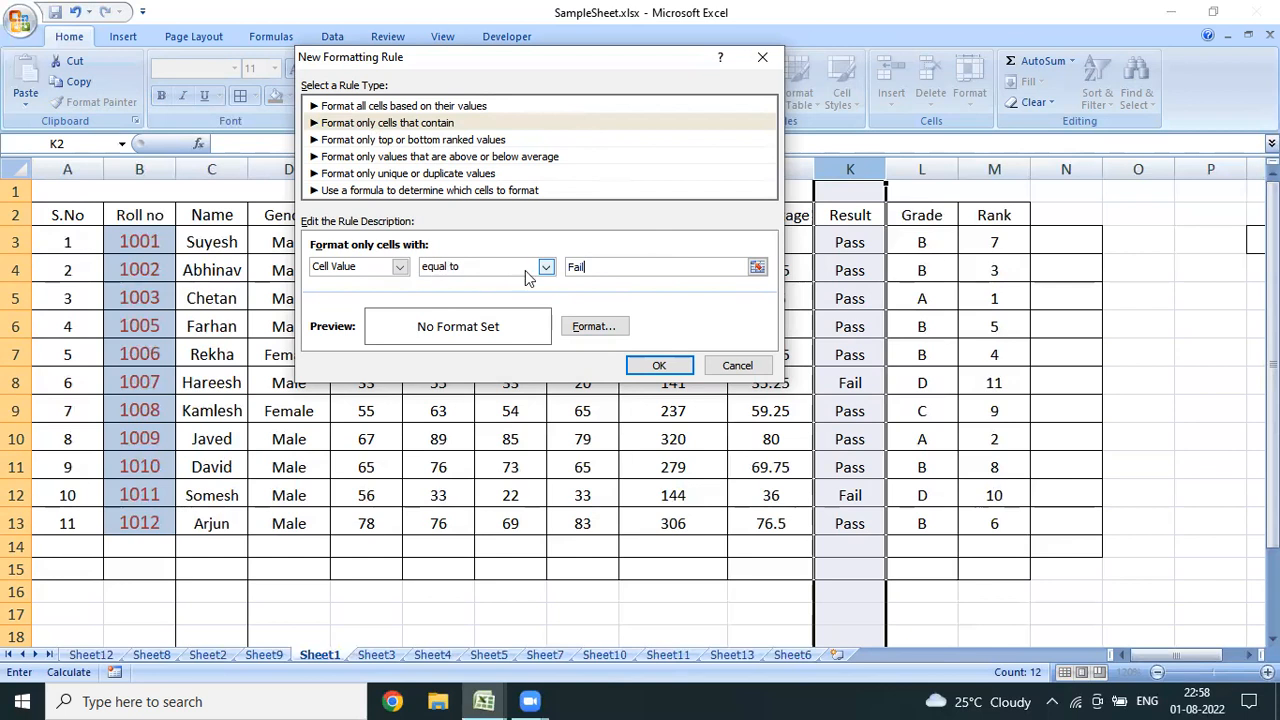
Give the rule a light red background fill and apply it to the Result column.
left_click(593, 327)
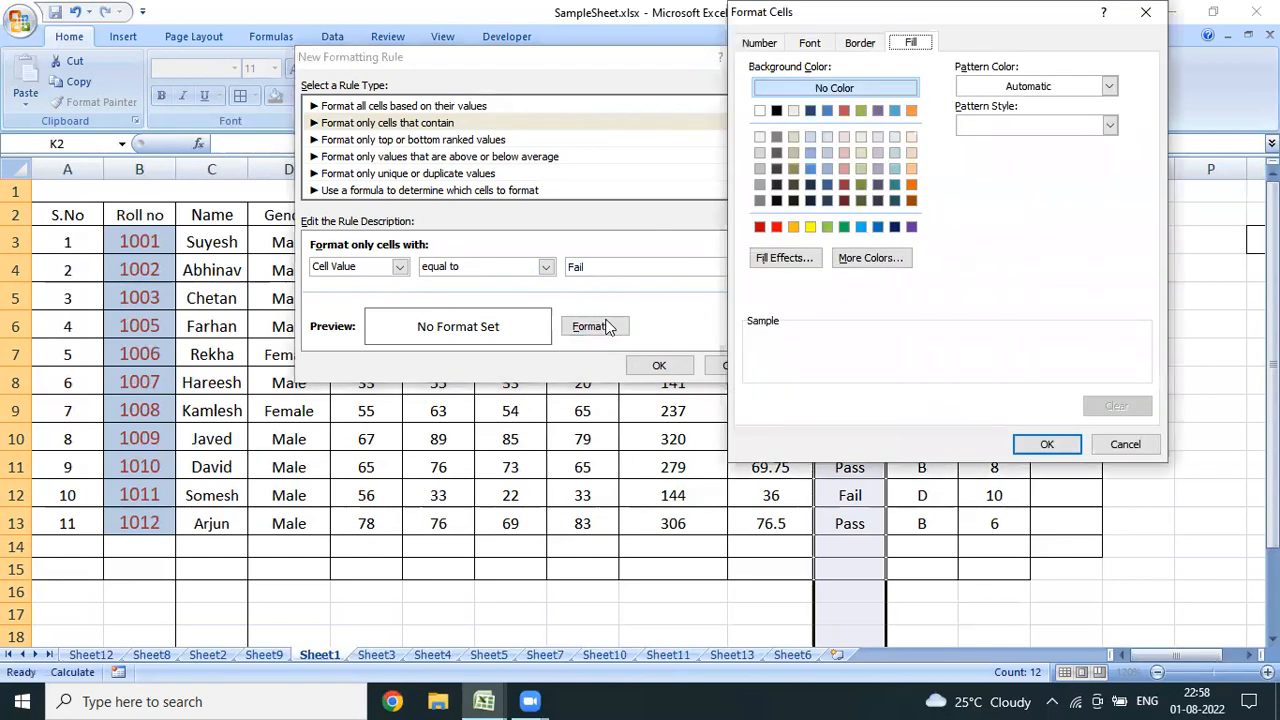
left_click(844, 168)
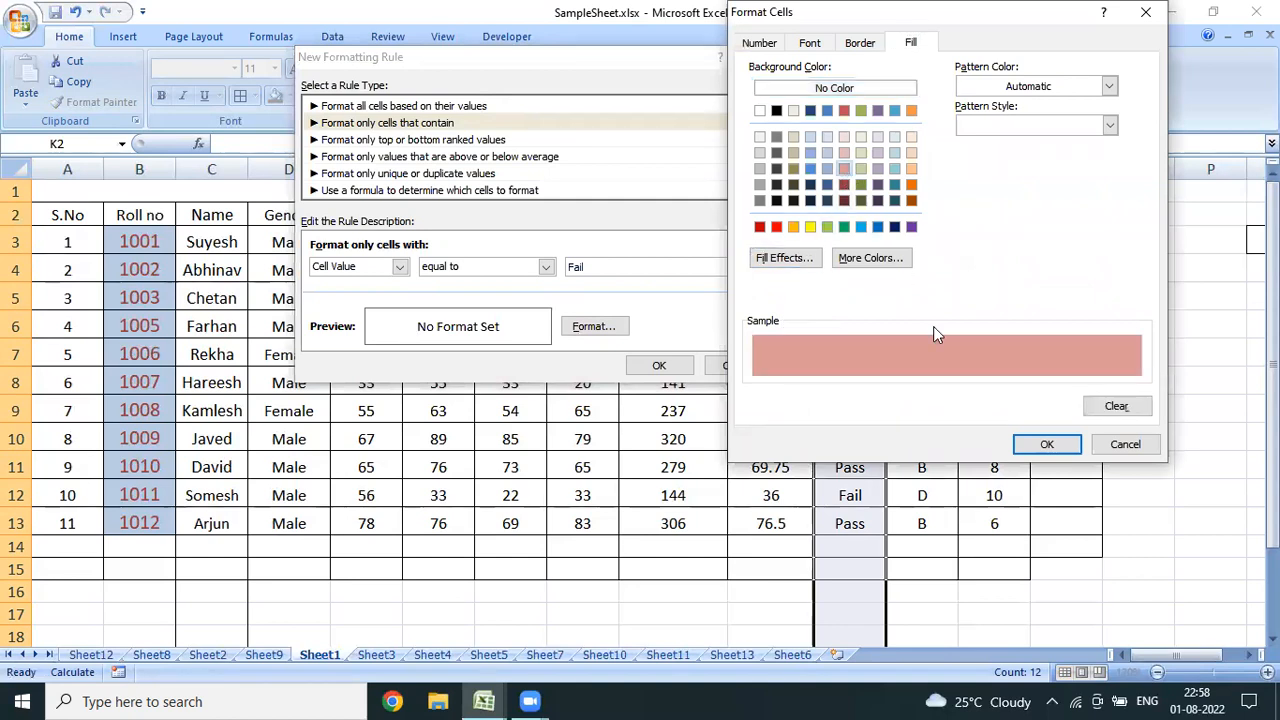
left_click(1040, 449)
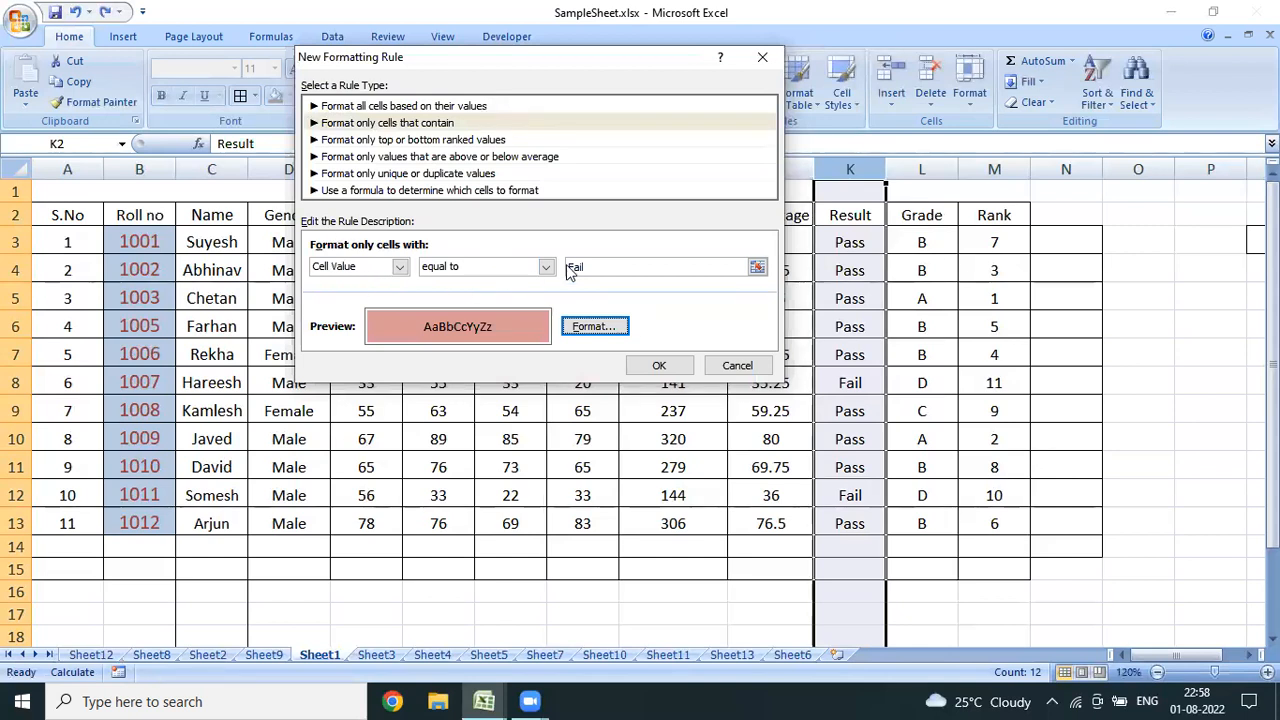
left_click(658, 365)
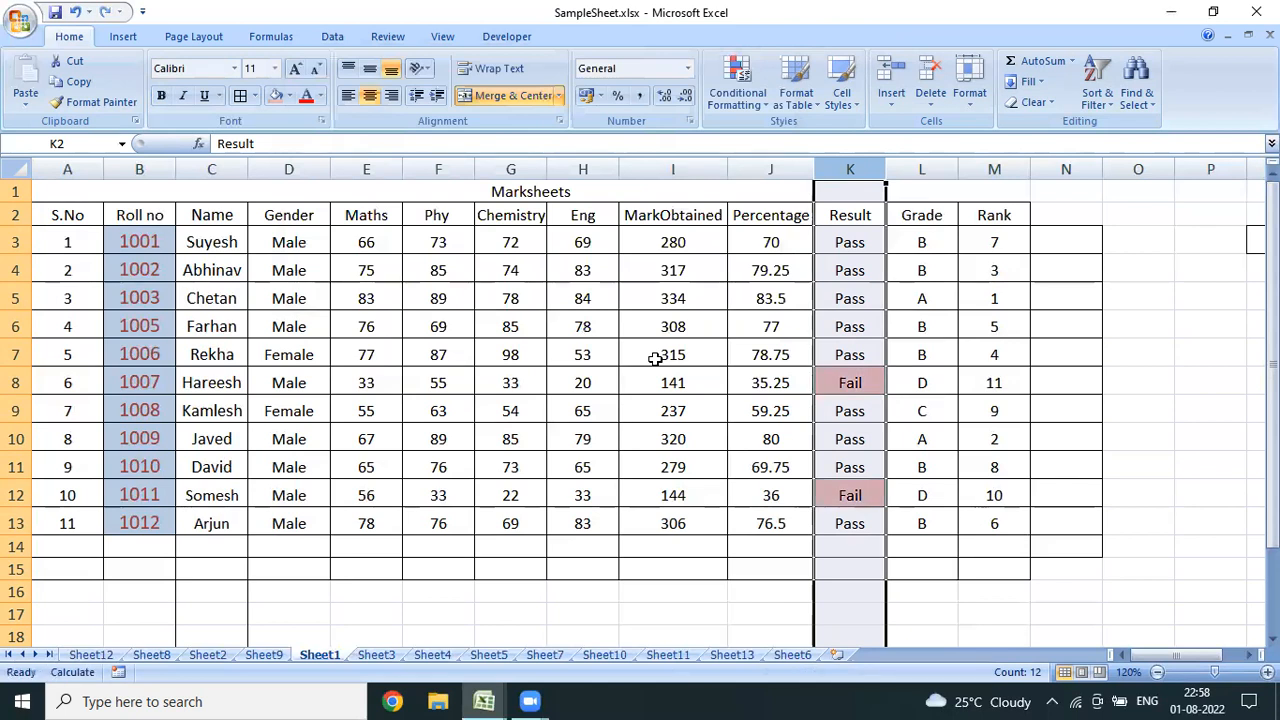
Go through the Result column and check the fill colours of its Pass and Fail cells.
key("Up")
key("Down")
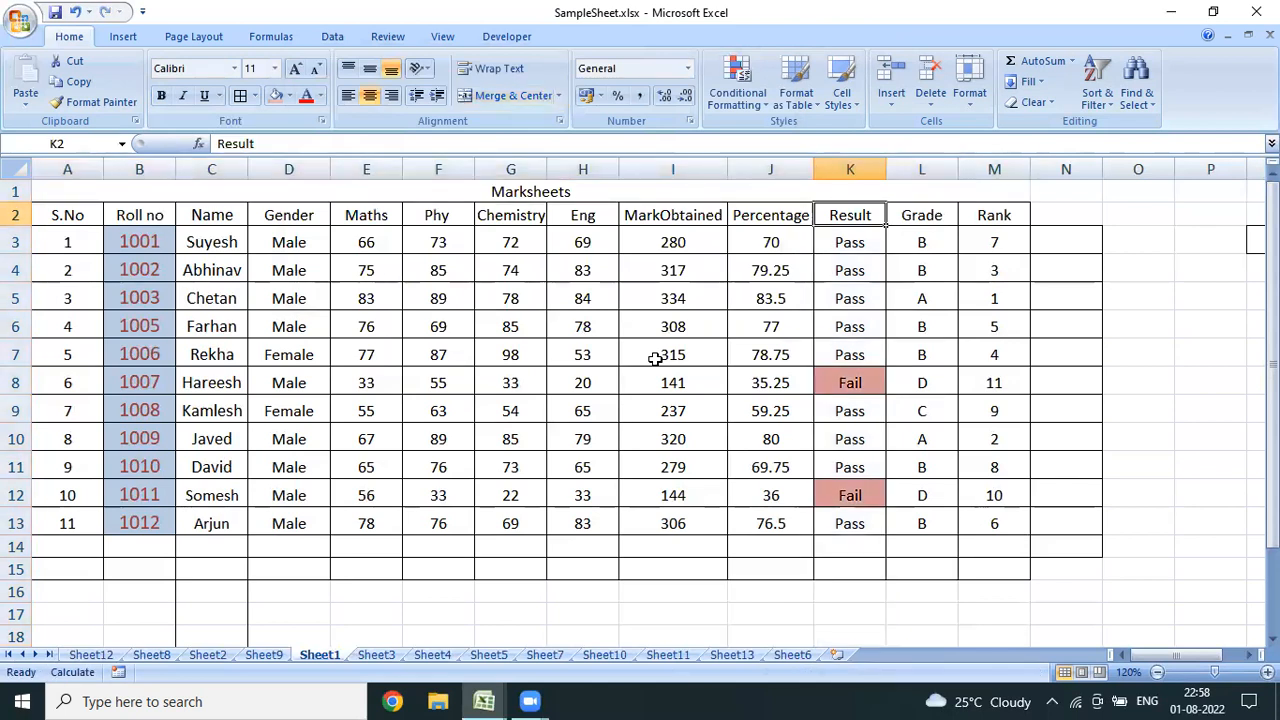
key("Down")
key("Down")
key("Down")
key("Down")
key("Down")
key("Down")
key("Down")
key("Down")
key("Up")
key("Up")
key("Up")
key("Up")
key("Up")
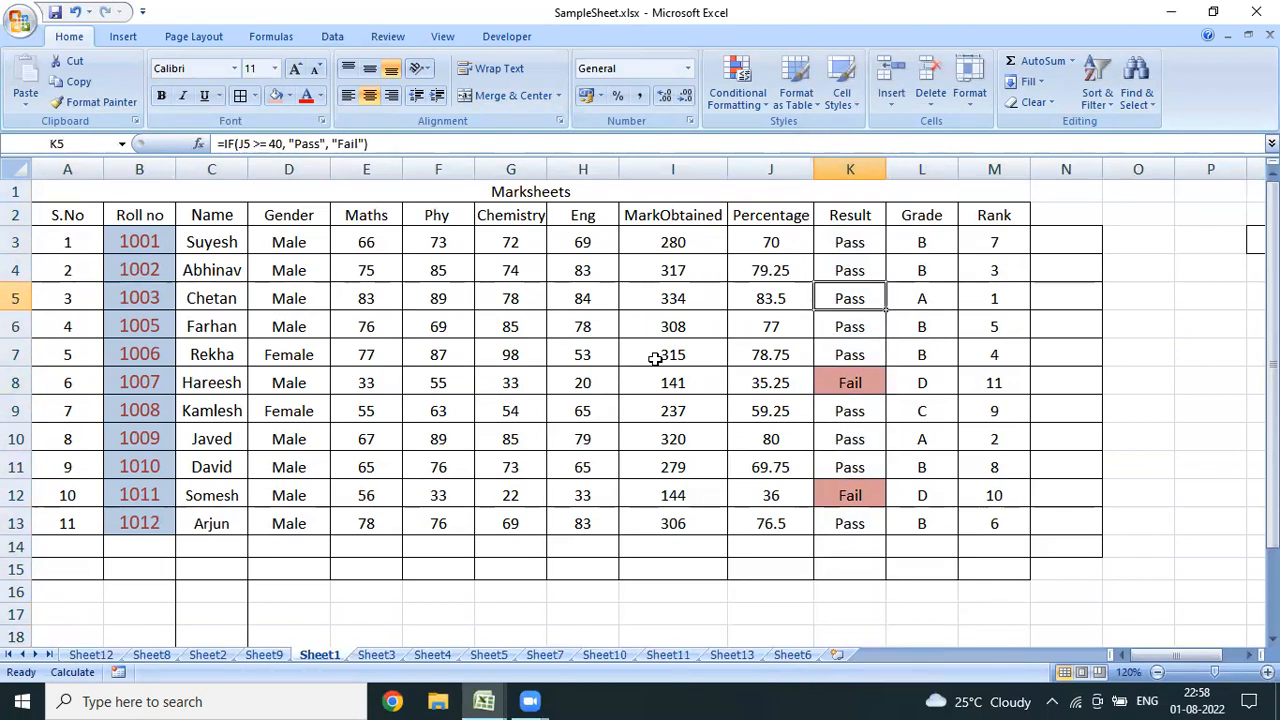
In row 5, set the Maths mark to 23 and the Chemistry mark to 34.
key("Left")
key("Left")
key("Left")
key("Left")
key("Left")
key("Left")
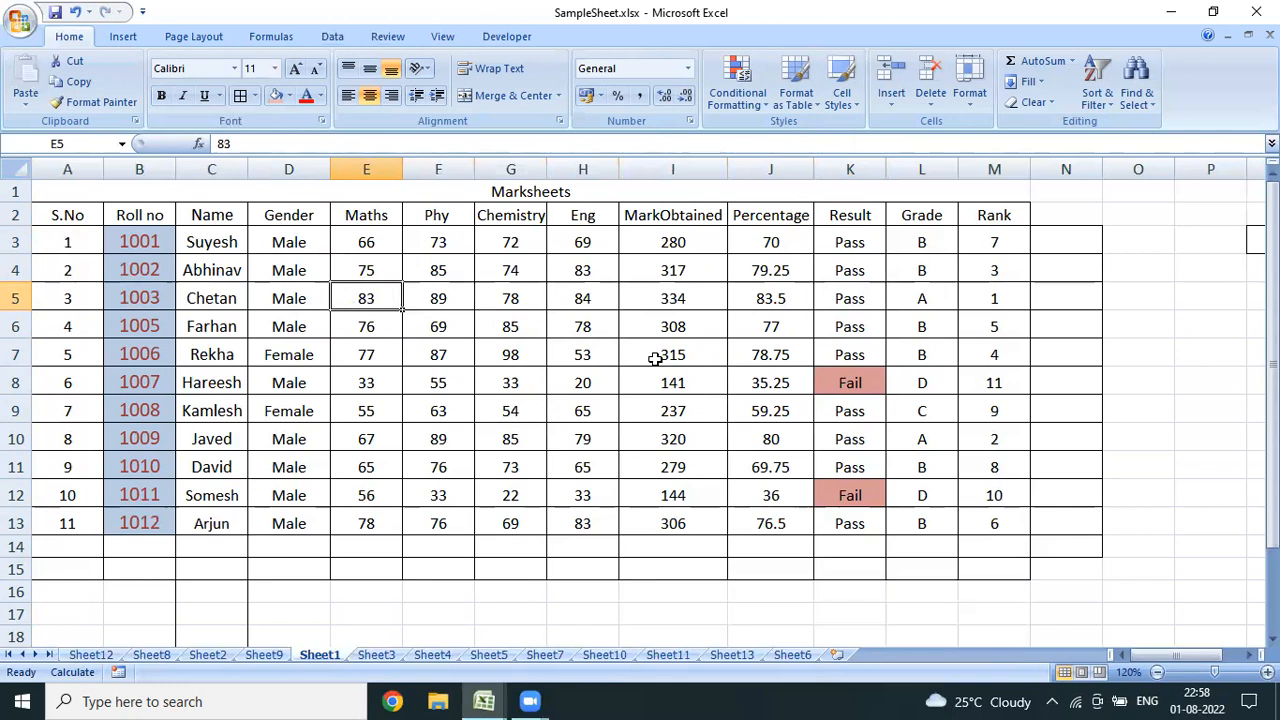
type("23")
key("Right")
key("Right")
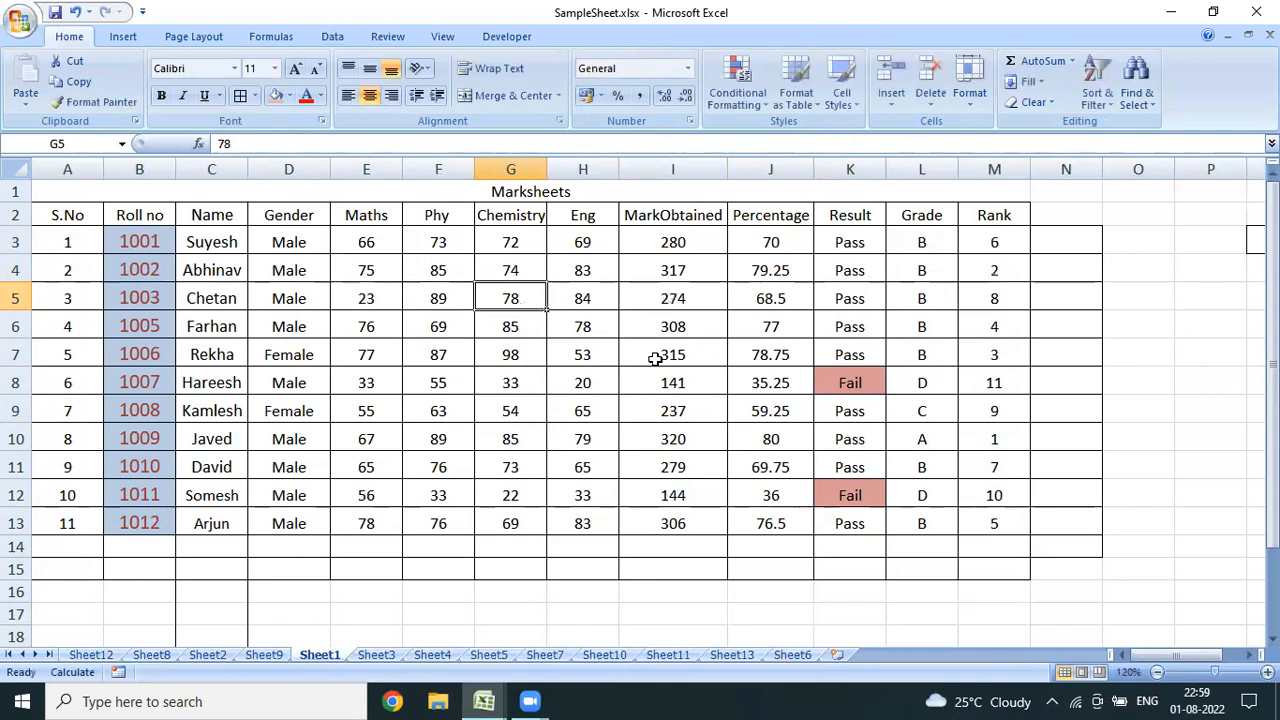
type("34")
key("Right")
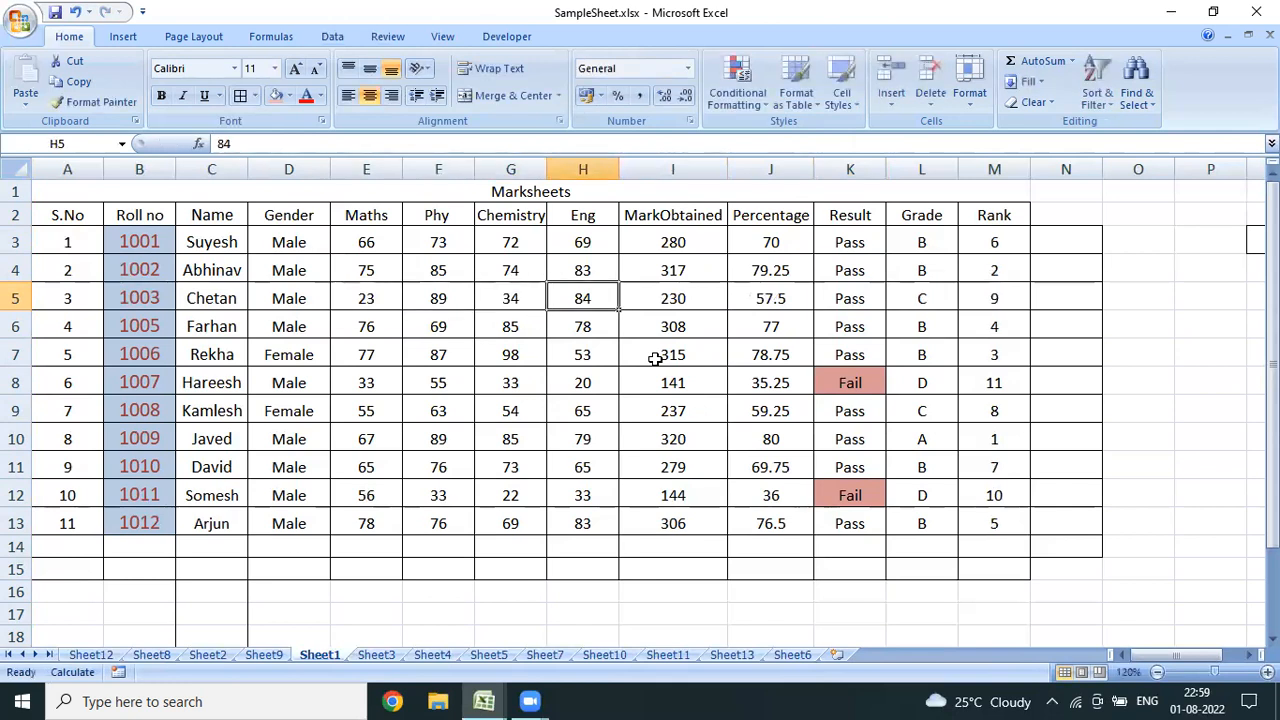
In row 5, set the Eng mark to 32 and the Phy mark to 34, and check the highlighting in K5.
type("32")
key("Return")
key("Up")
key("Left")
key("Left")
type("34")
key("Return")
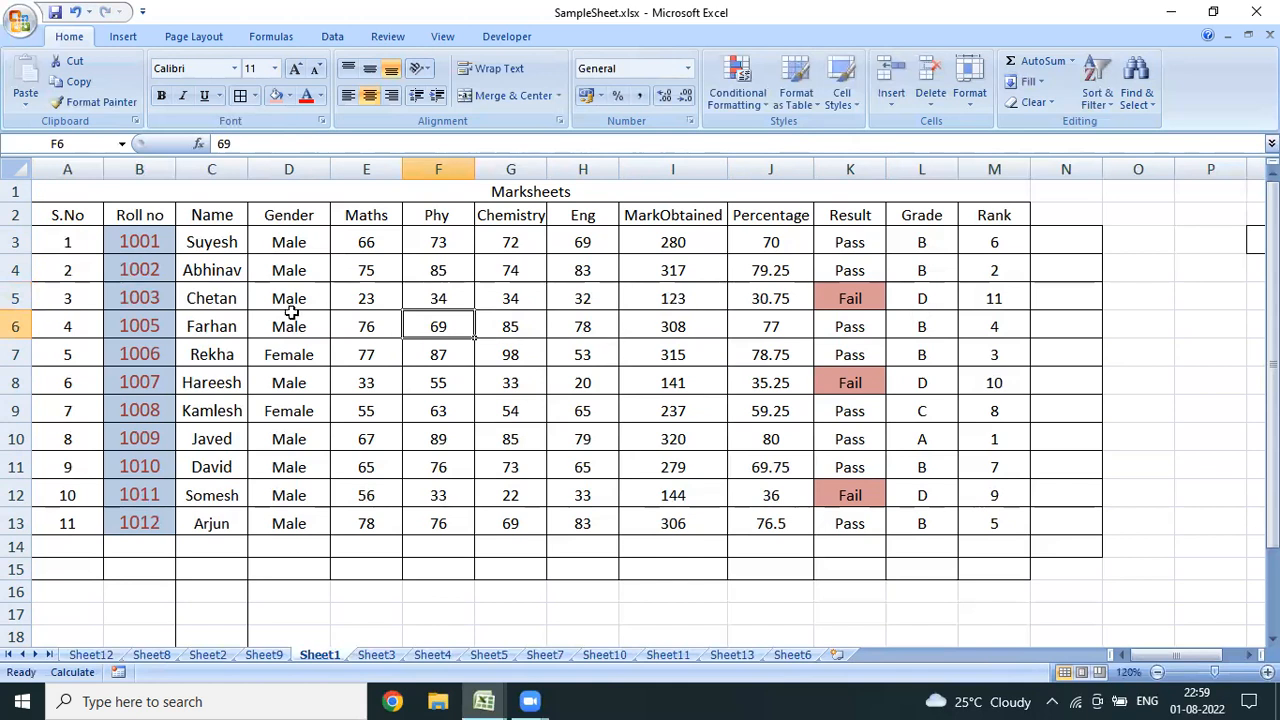
left_click(850, 300)
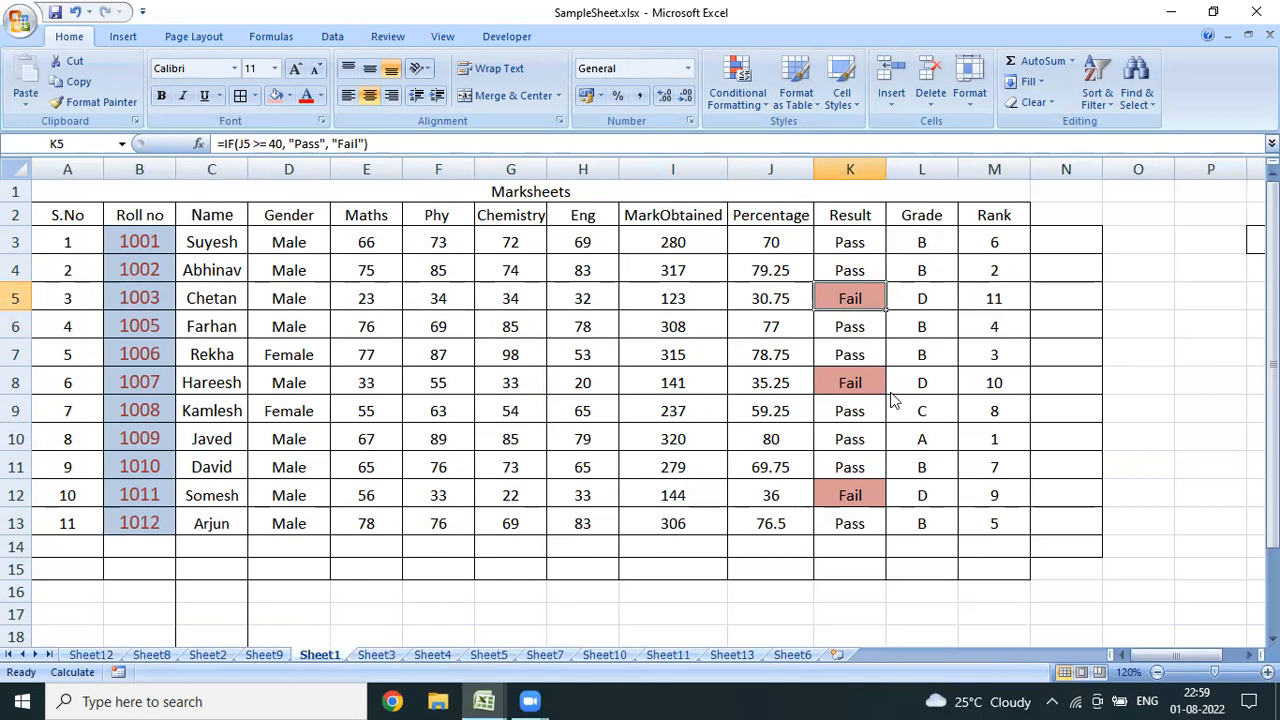
Undo the four mark changes in row 5 and check the result and fill colour in K5.
key("ctrl+z")
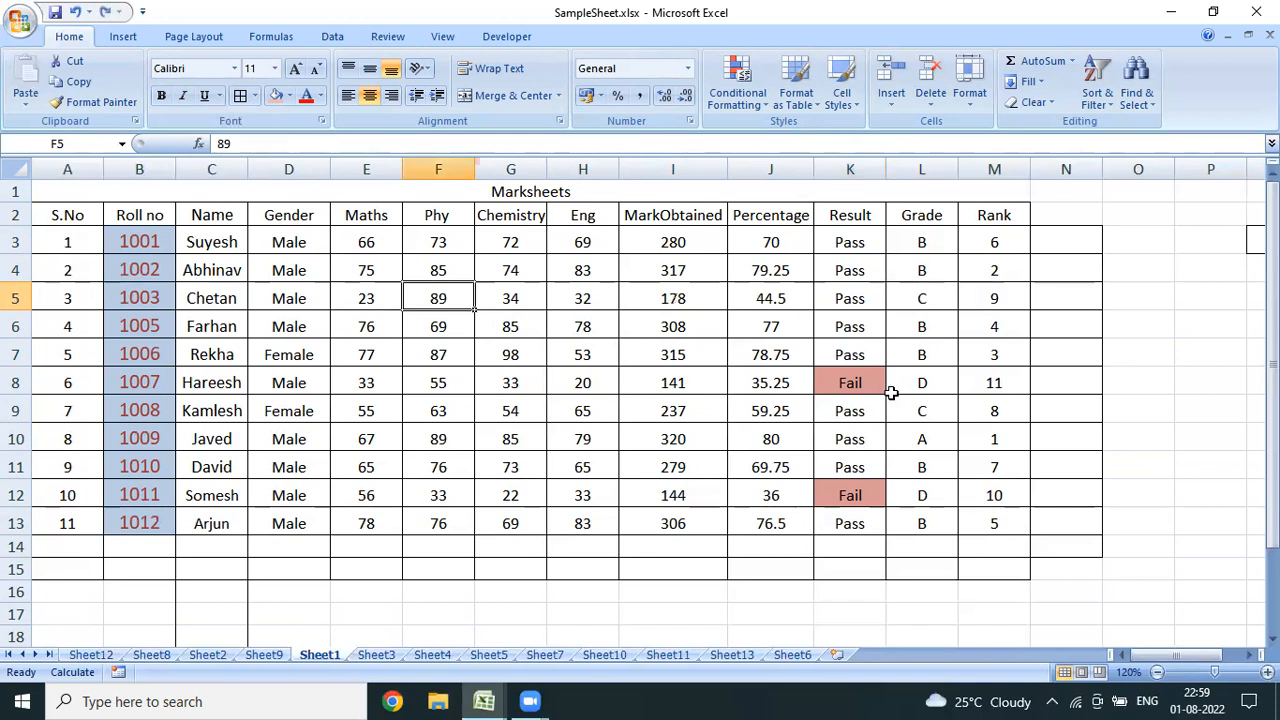
key("ctrl+z")
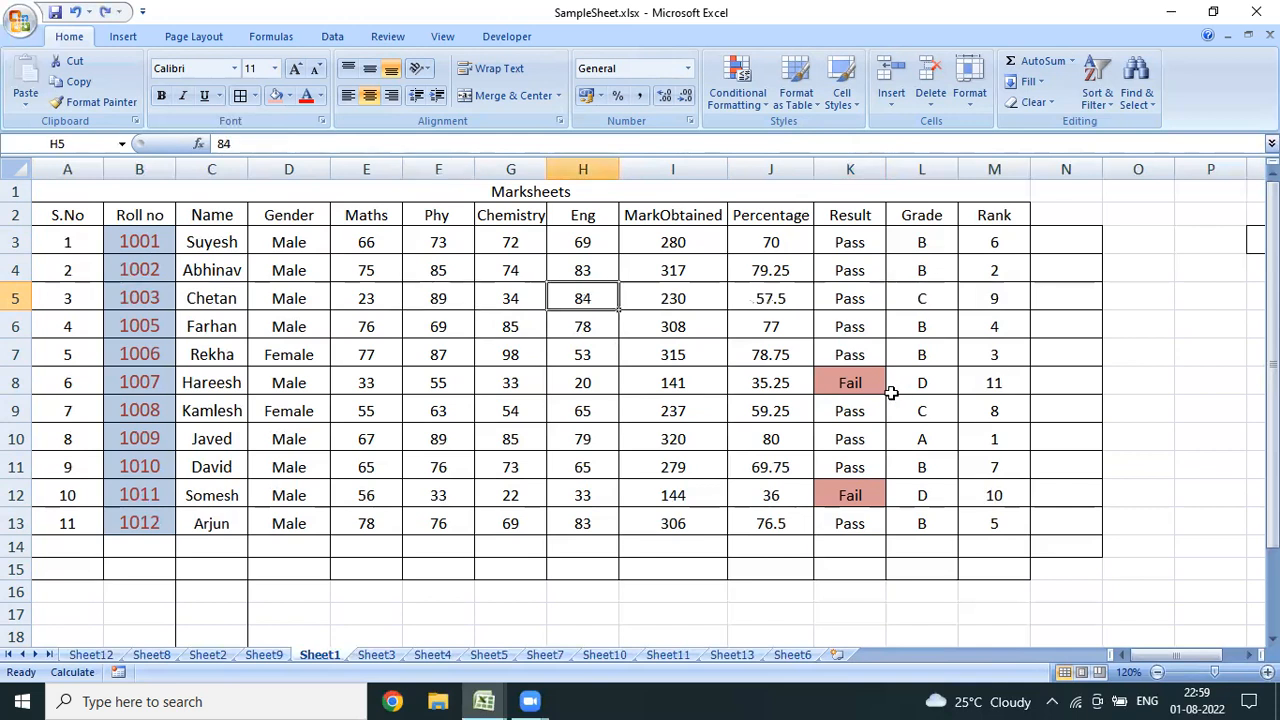
key("ctrl+z")
key("ctrl+c")
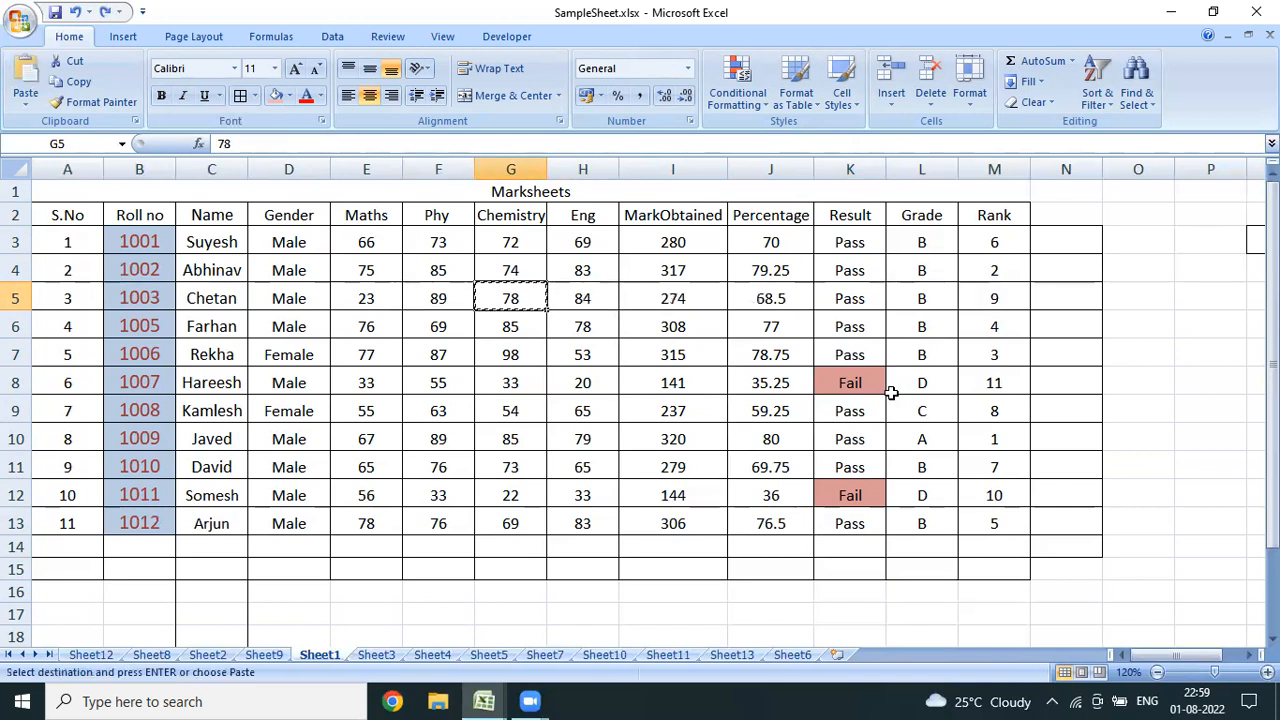
key("ctrl+z")
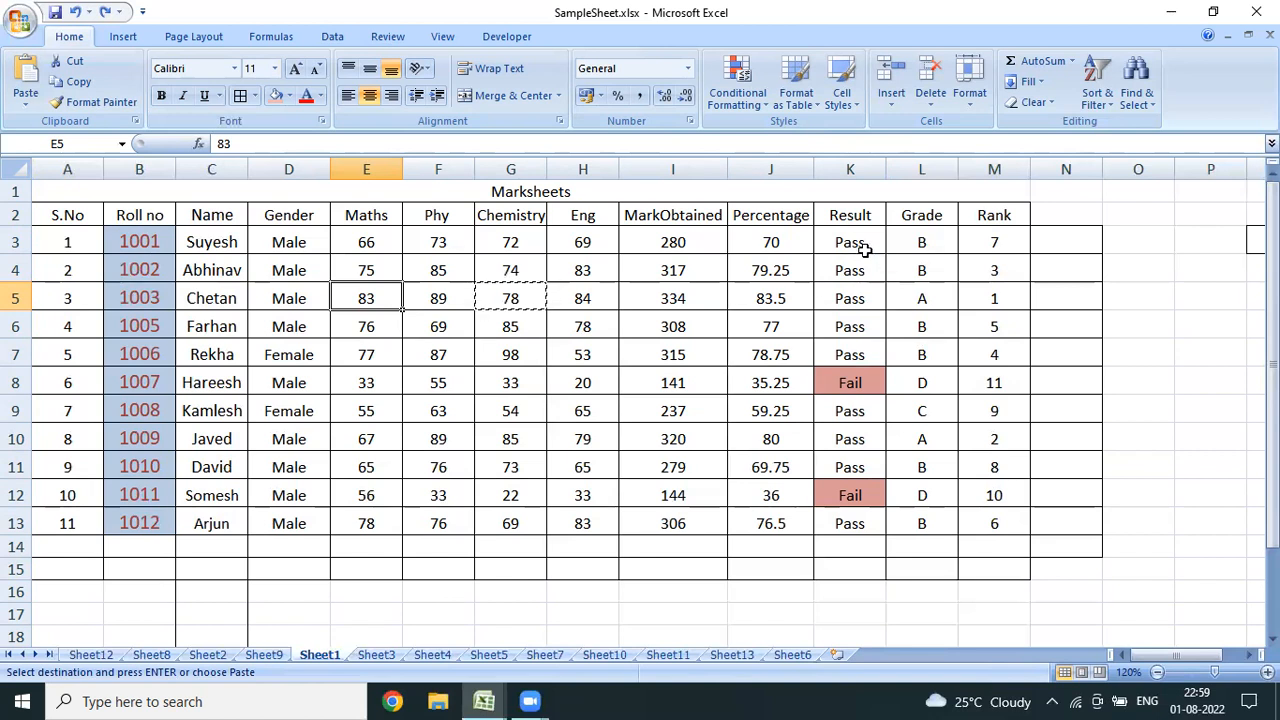
left_click(870, 290)
mouse_move(858, 308)
left_mouse_down()
mouse_move(851, 363)
mouse_move(851, 303)
left_mouse_up()
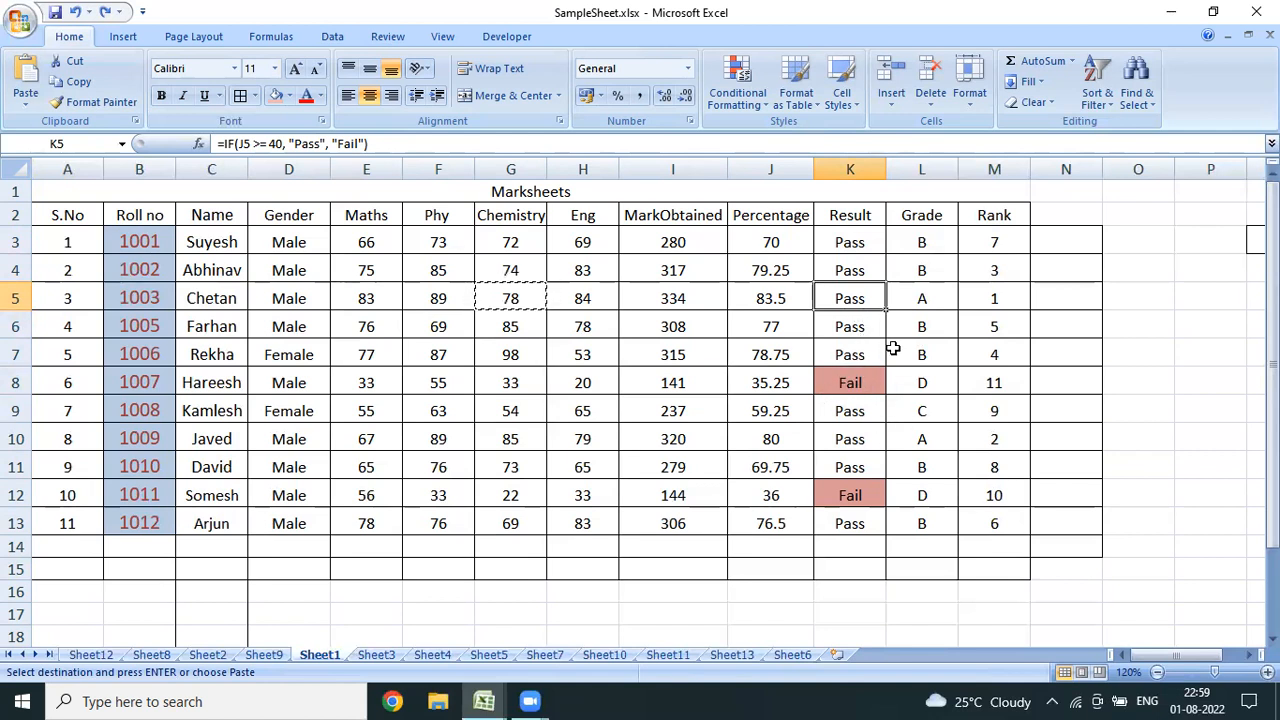
Open the conditional formatting rules for column K and select the existing Fail rule.
left_click(845, 168)
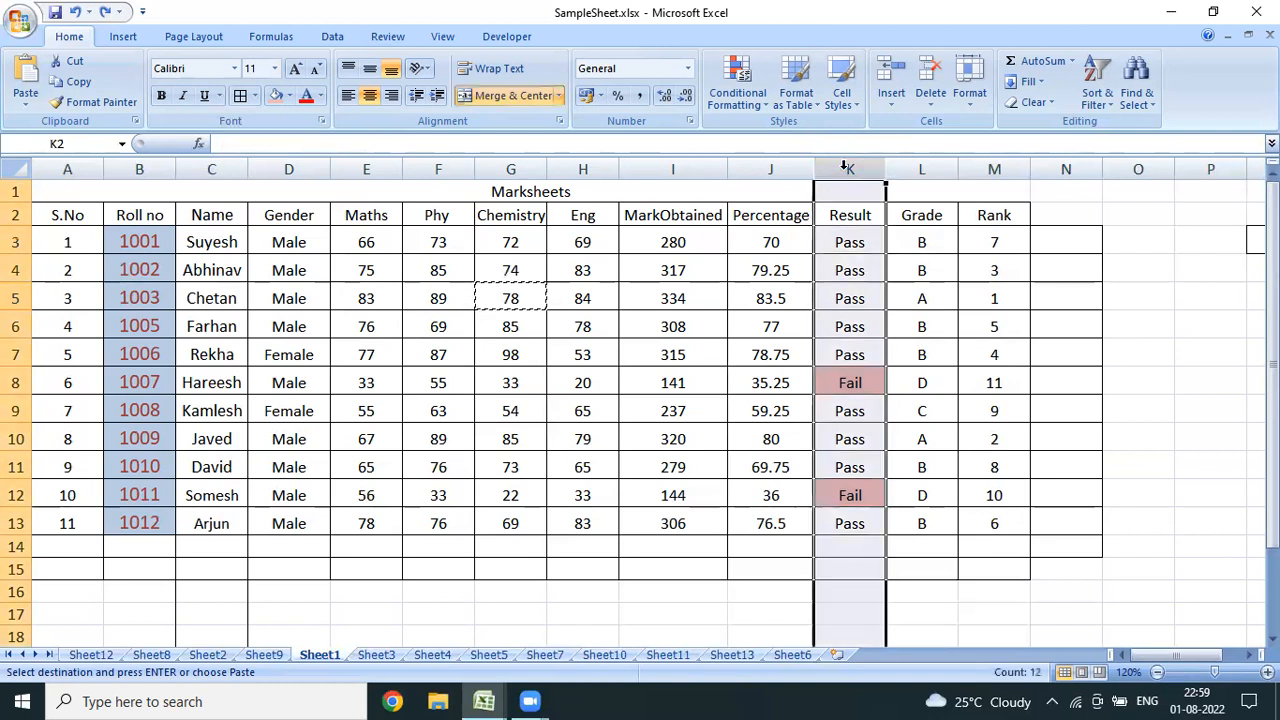
left_click(740, 100)
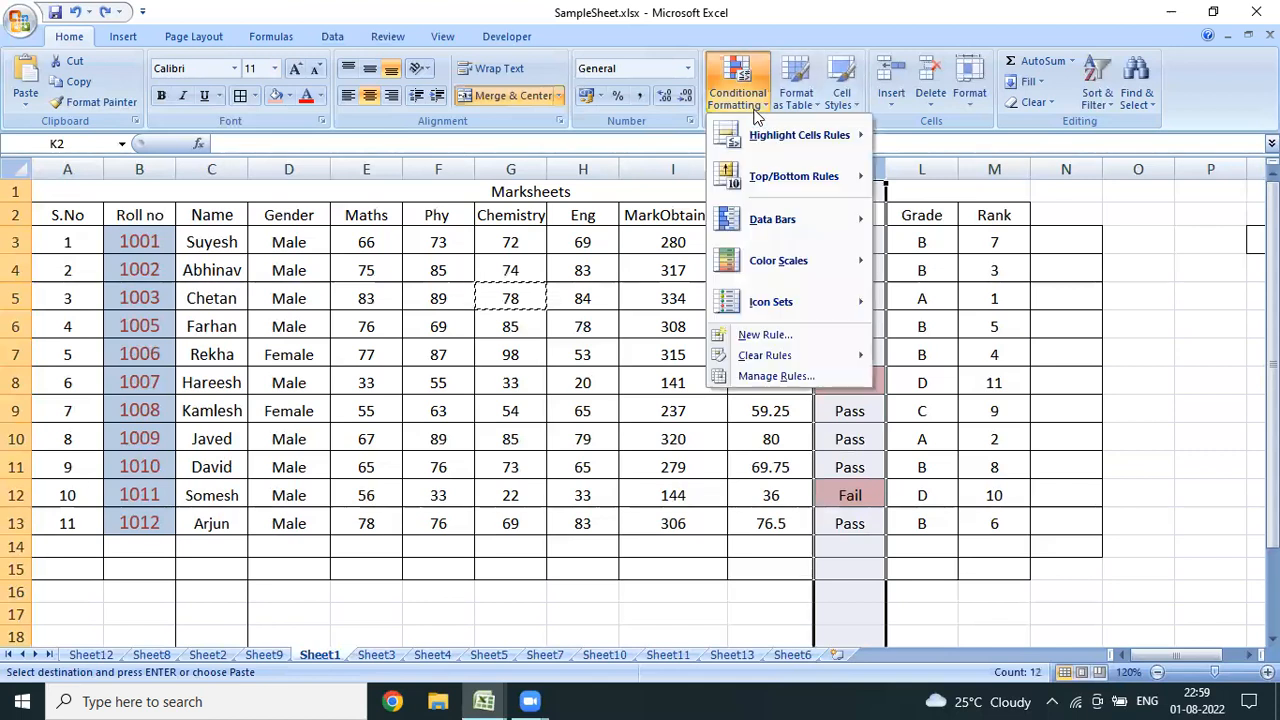
left_click(771, 378)
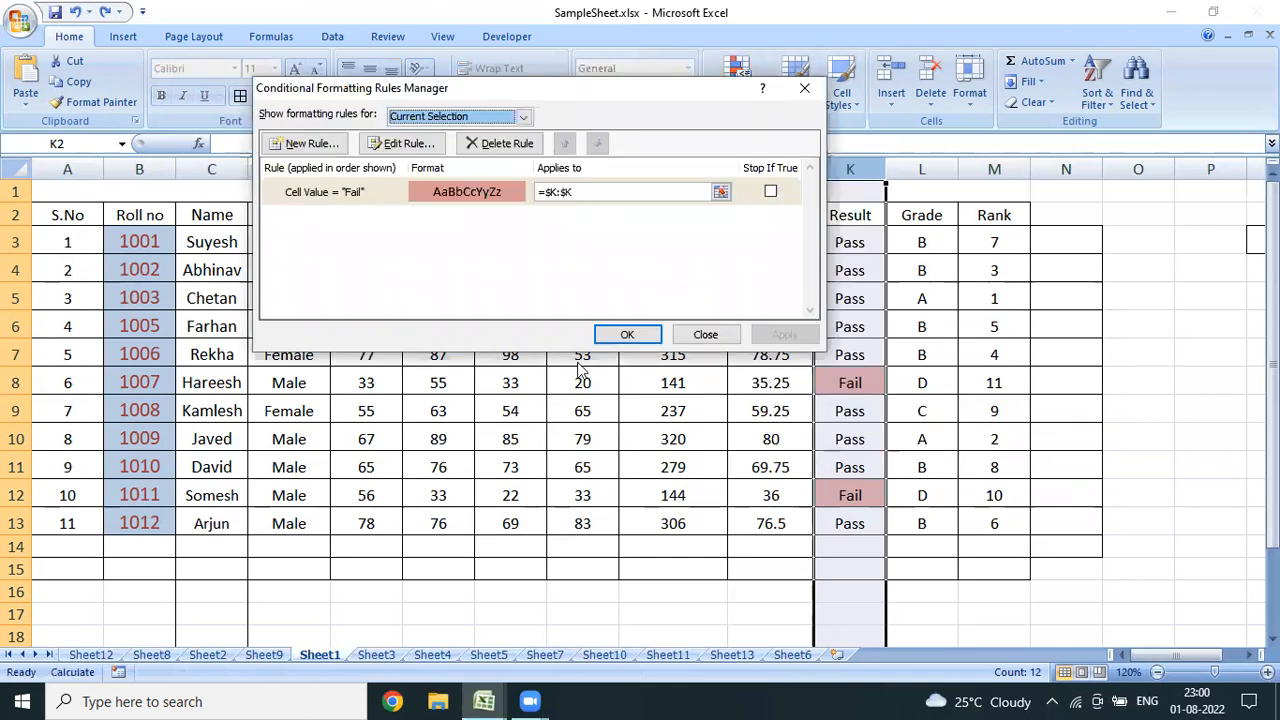
left_click(397, 185)
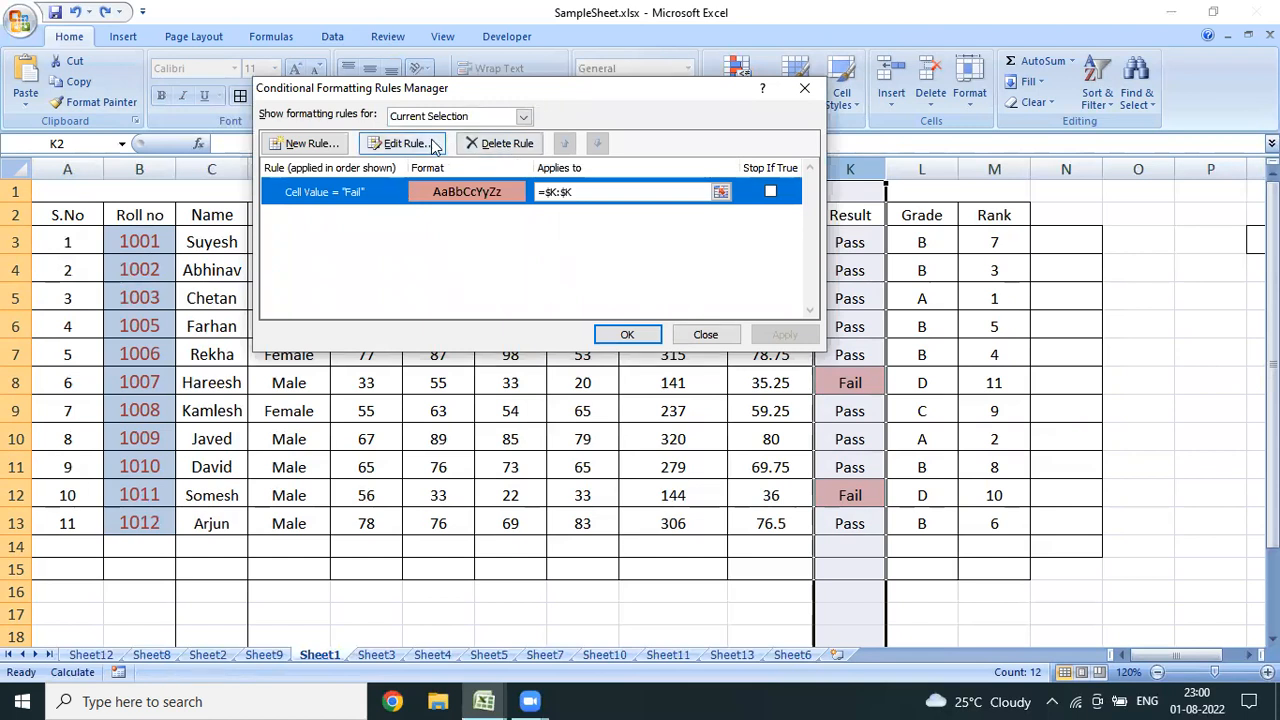
Create a new rule for the Result column that formats only cells with a value equal to Pass.
left_click(288, 147)
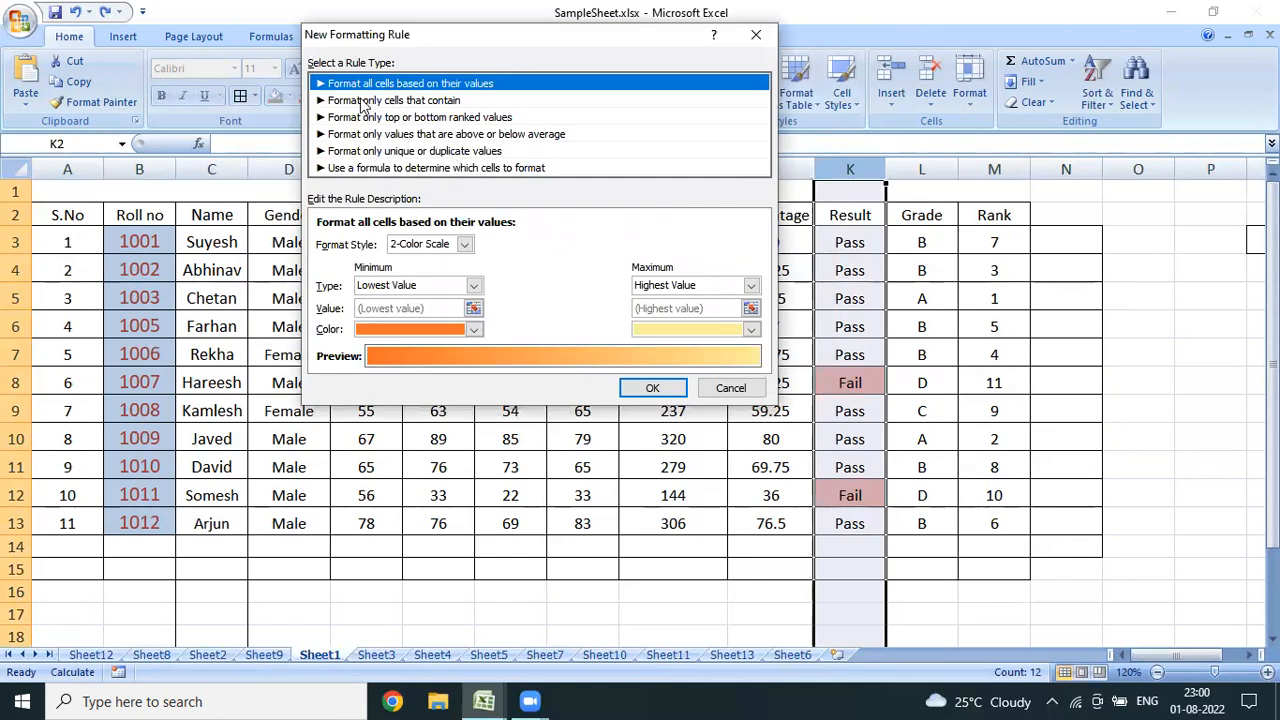
left_click(364, 101)
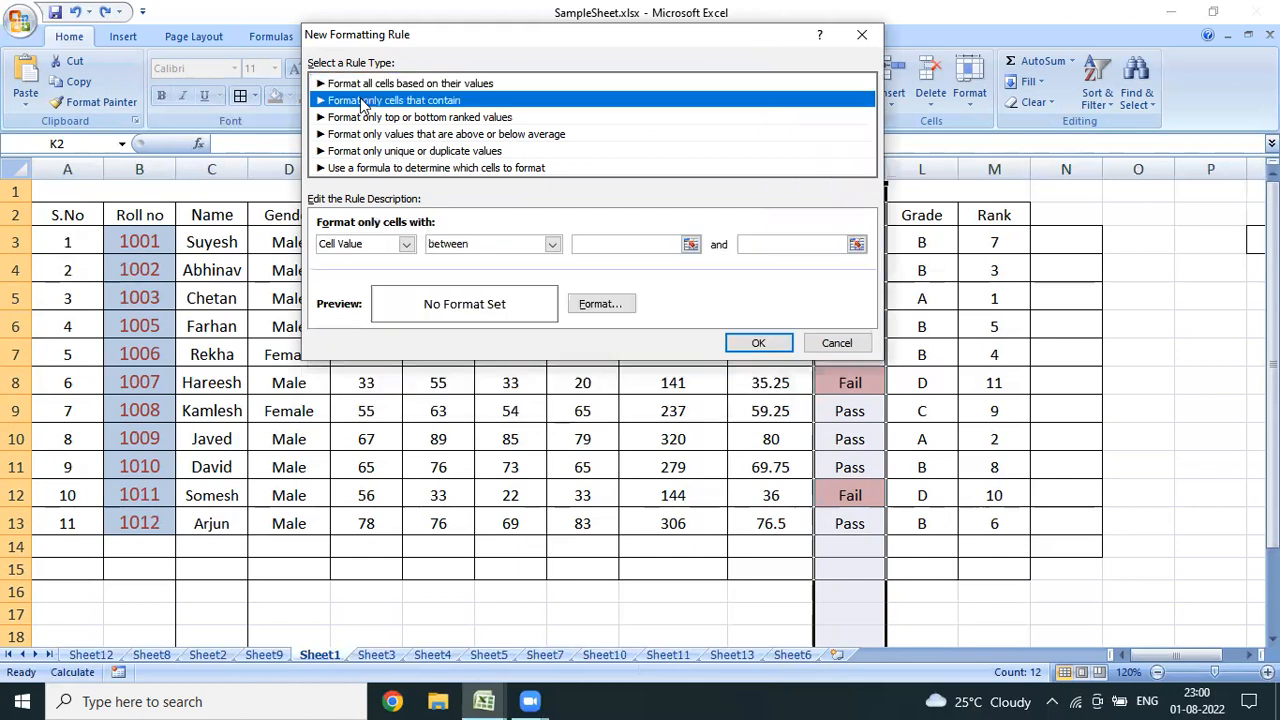
left_click(495, 244)
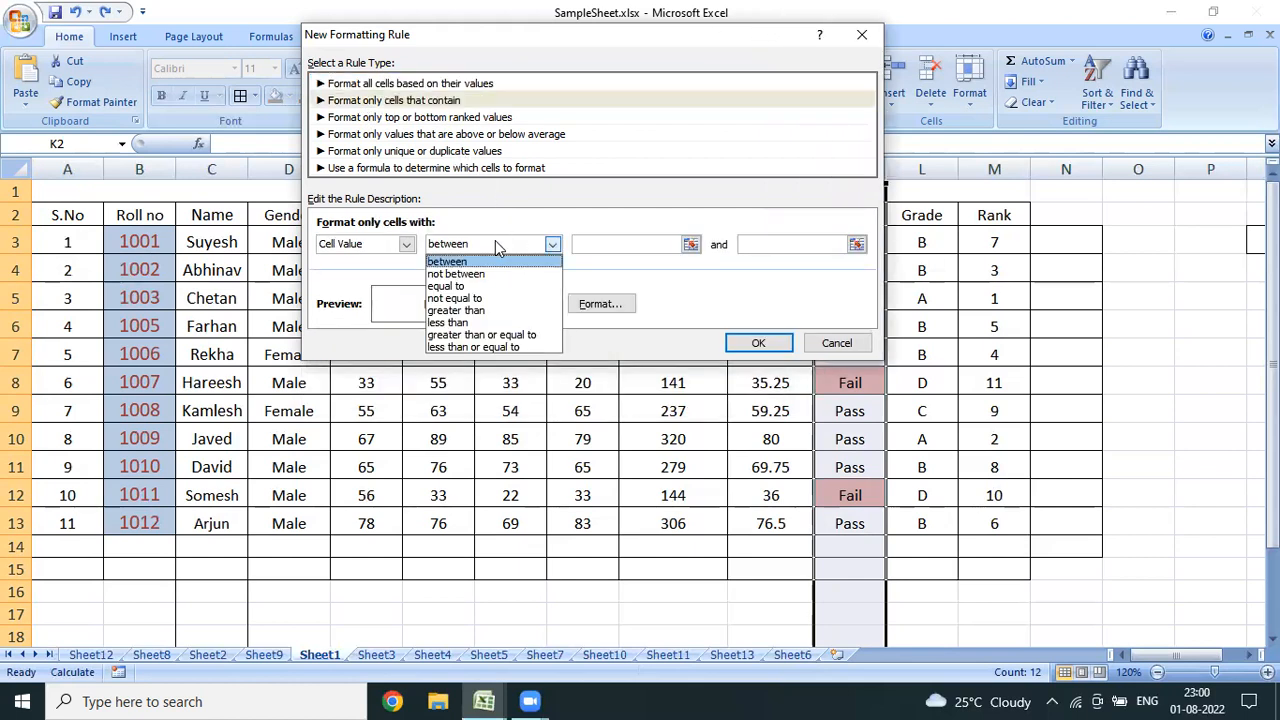
left_click(465, 285)
left_click(603, 244)
type("Pass")
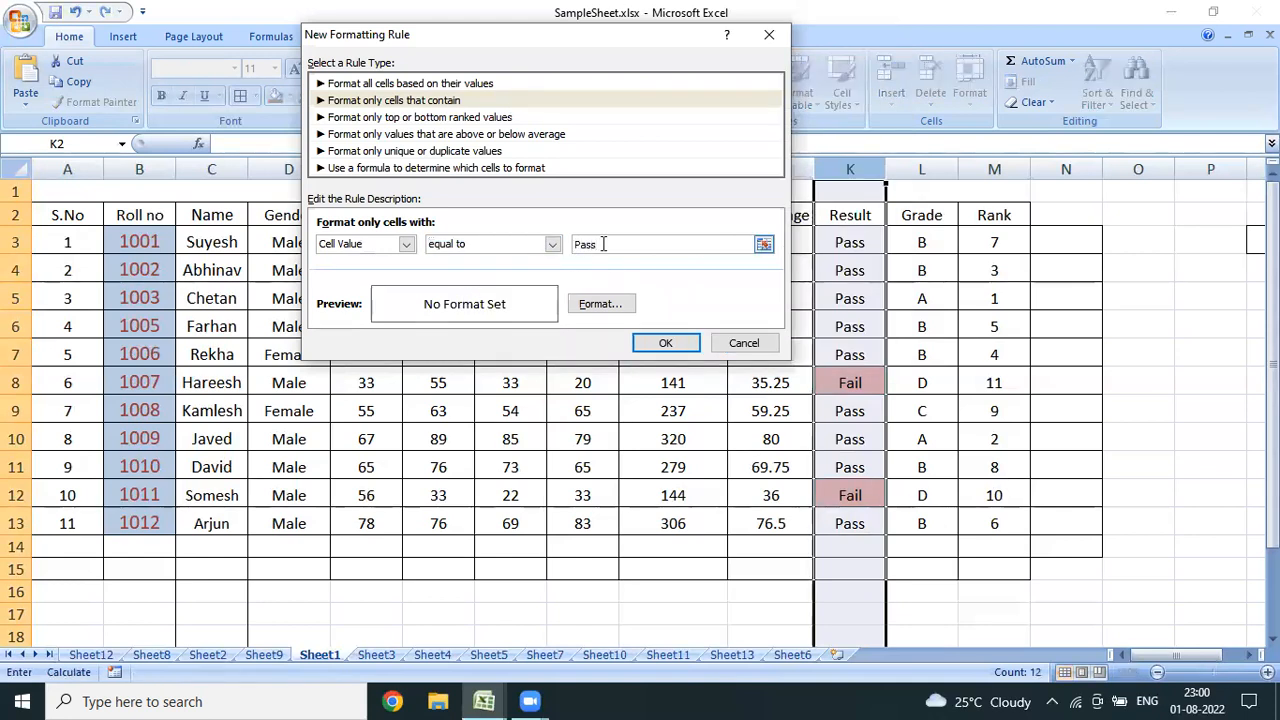
Set a light olive green background fill as the format of the Pass rule.
left_click(610, 303)
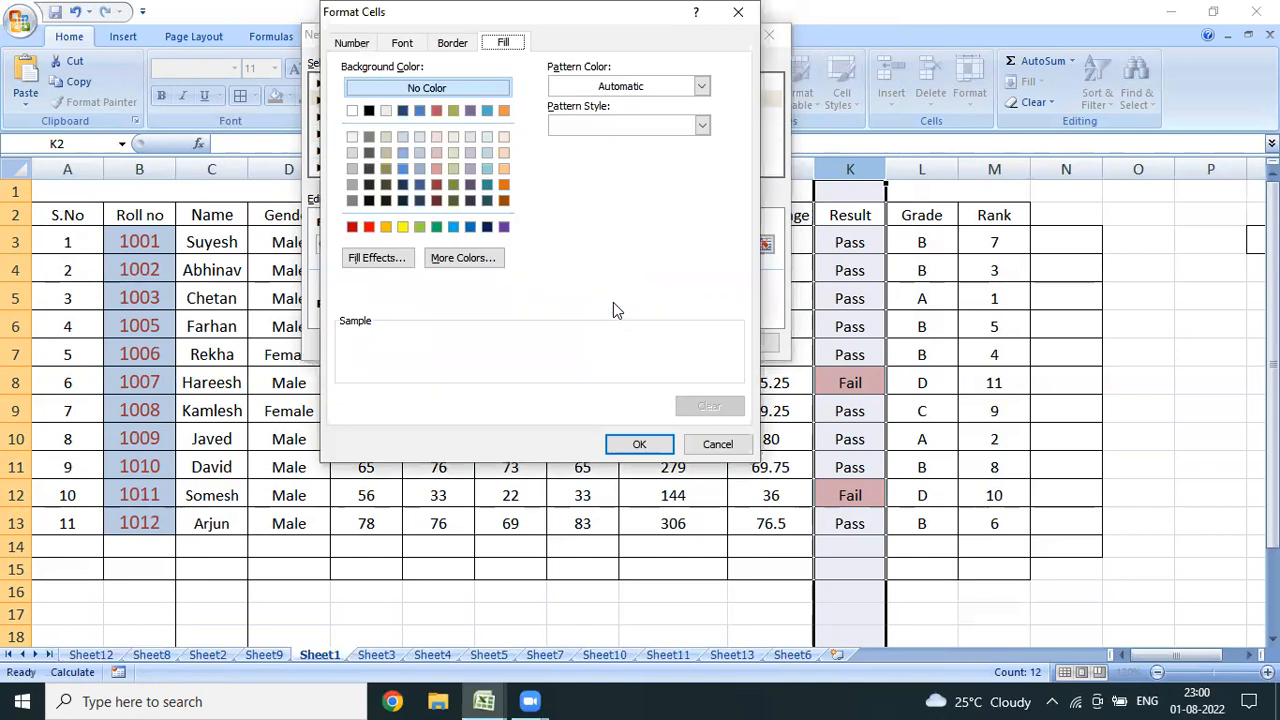
left_click(453, 168)
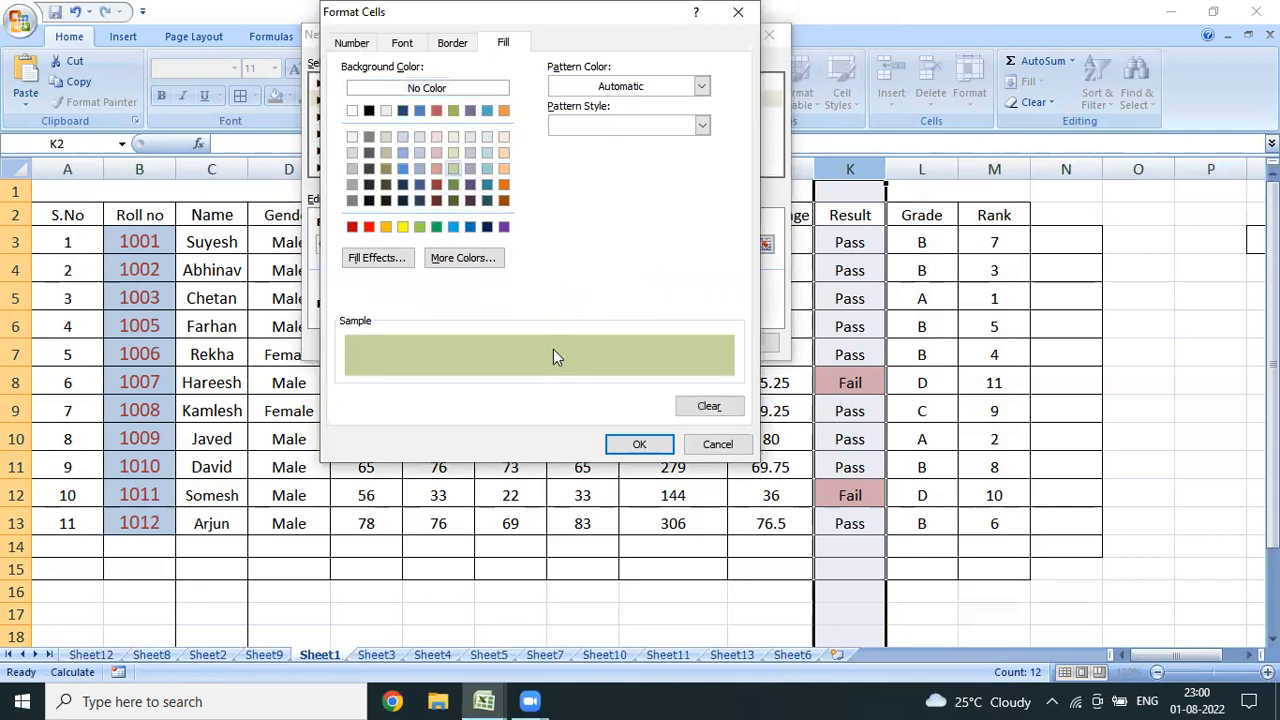
left_click(664, 447)
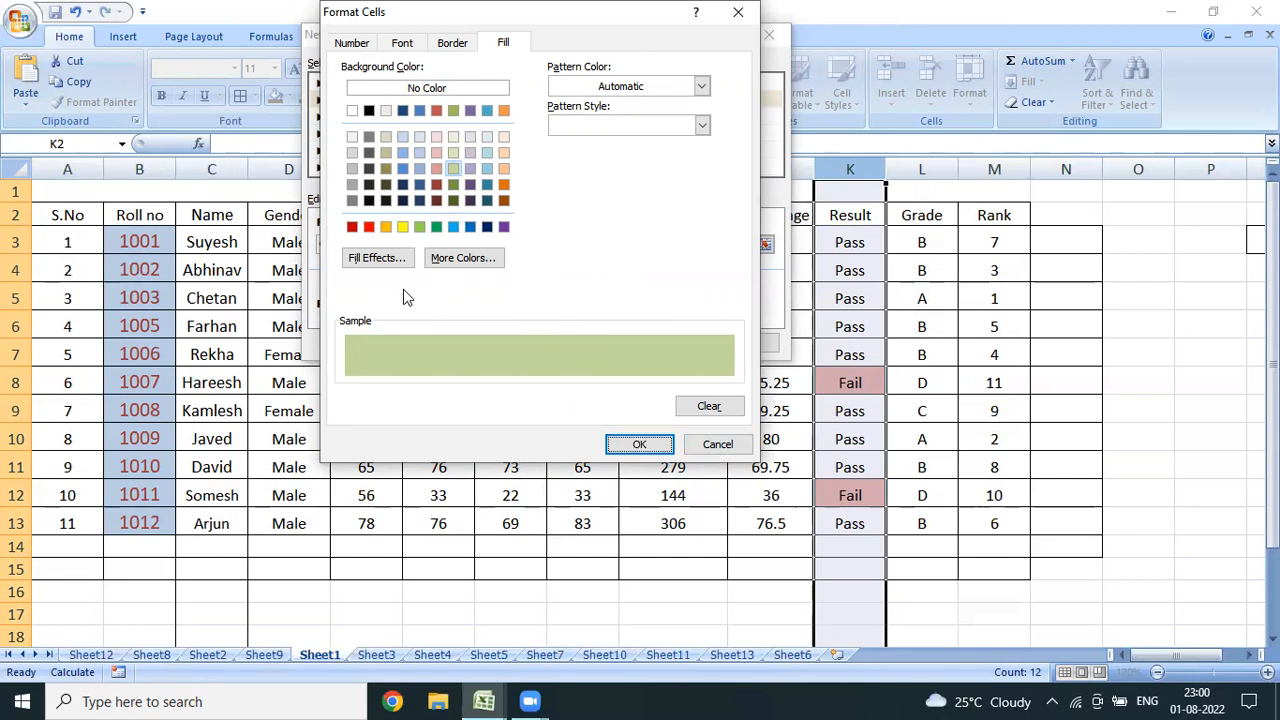
Look through the number, font, font colour and border options available for the Pass rule's format.
left_click(364, 50)
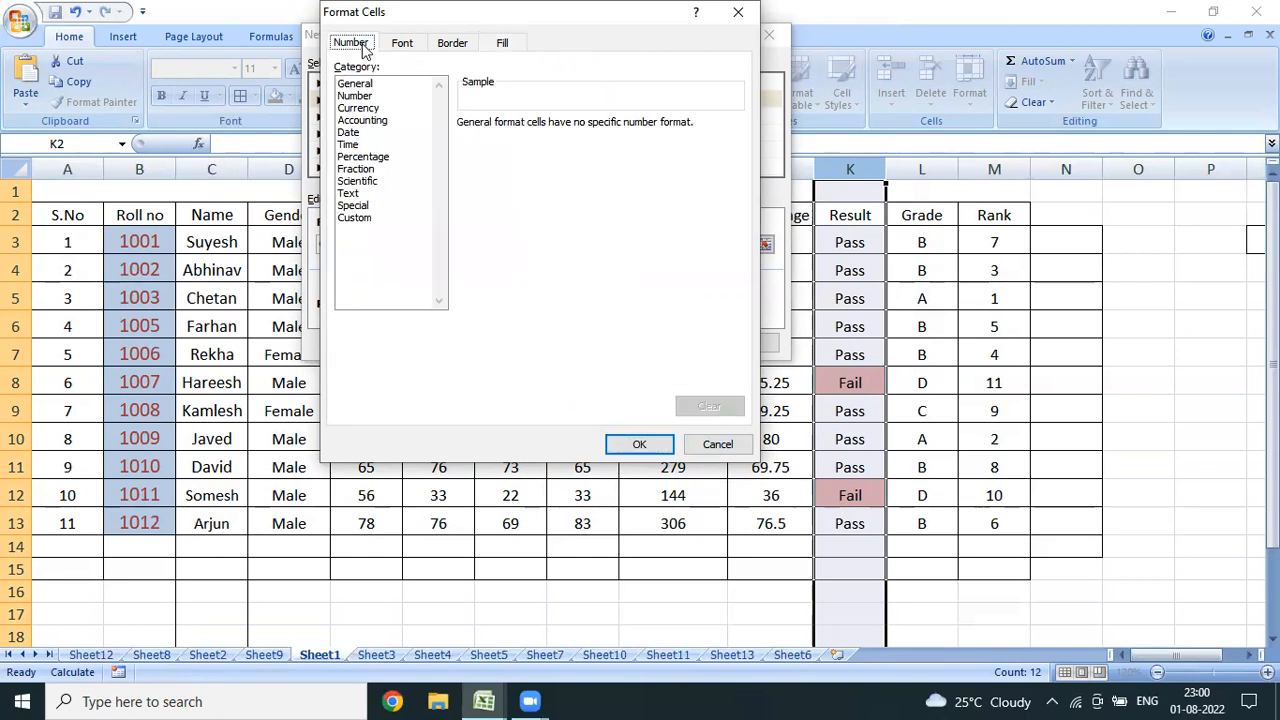
left_click(400, 45)
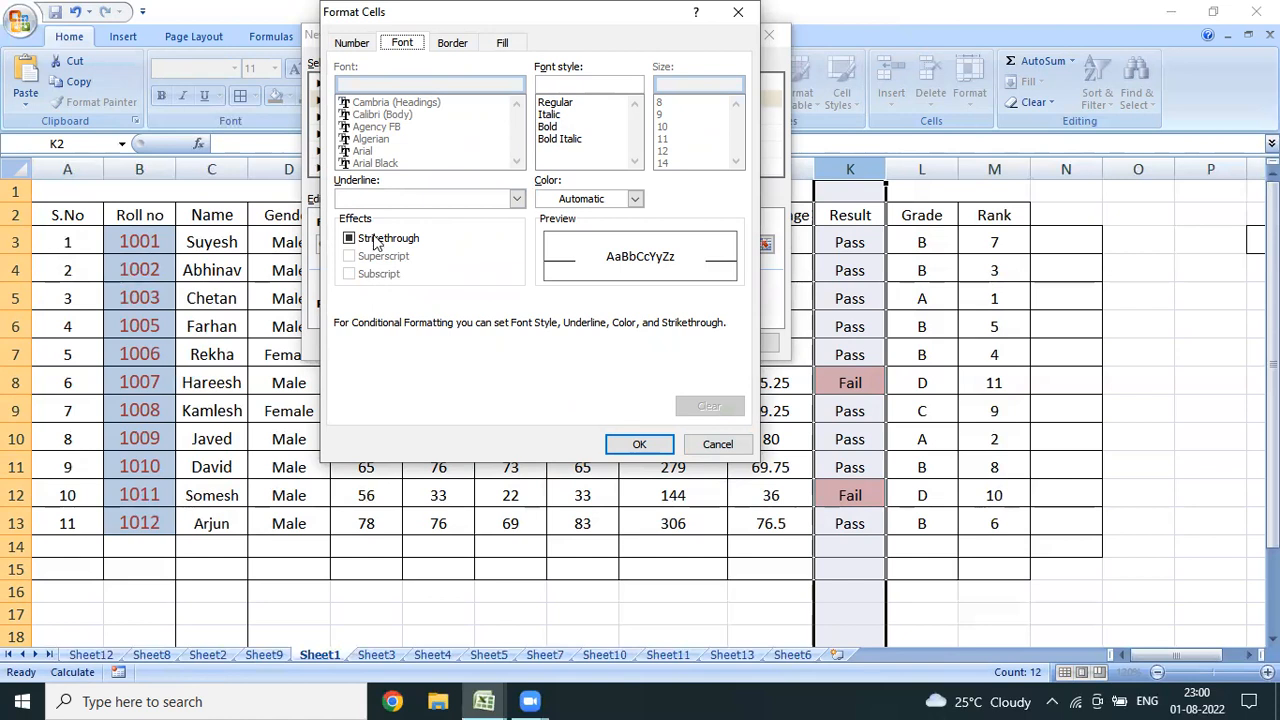
left_click(587, 200)
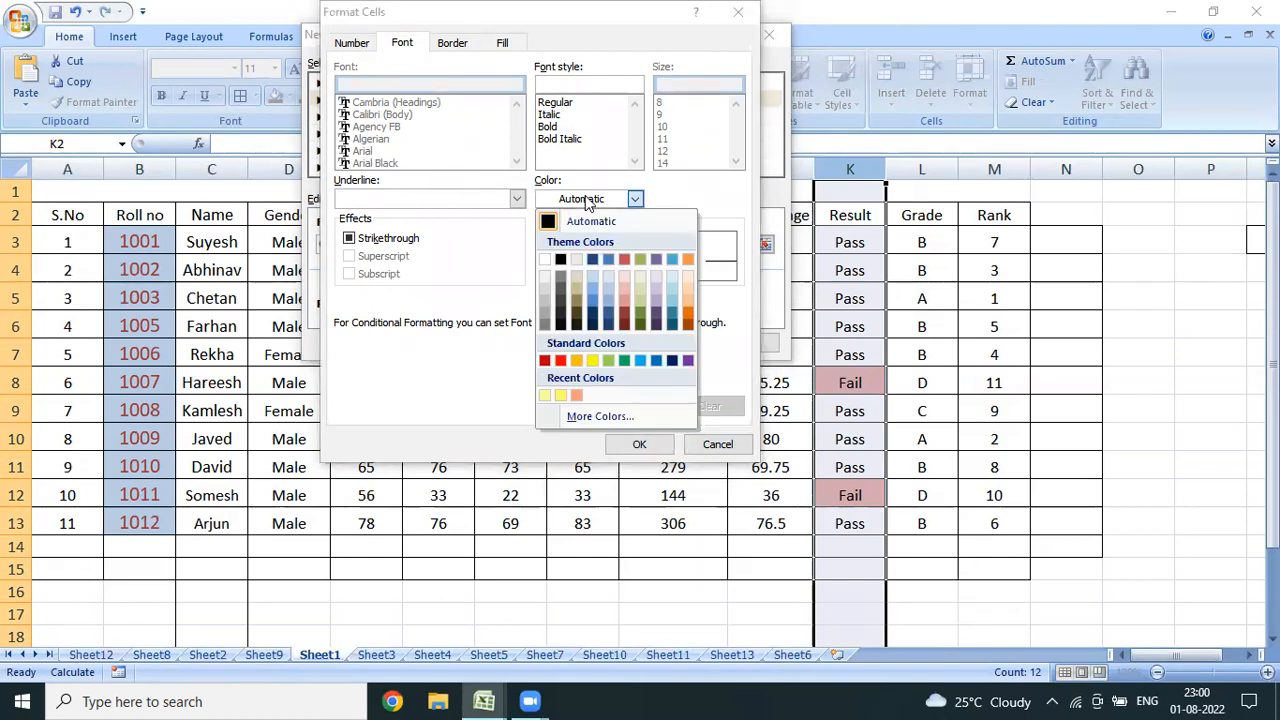
left_click(587, 200)
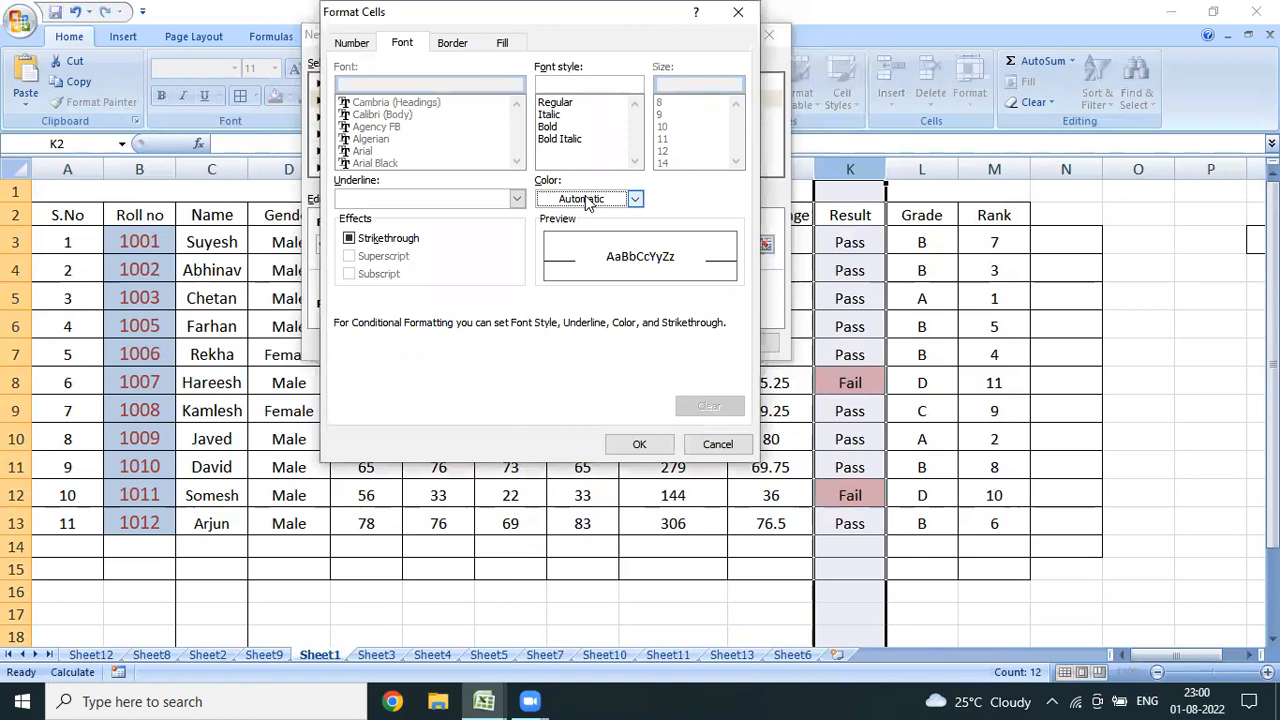
left_click(459, 50)
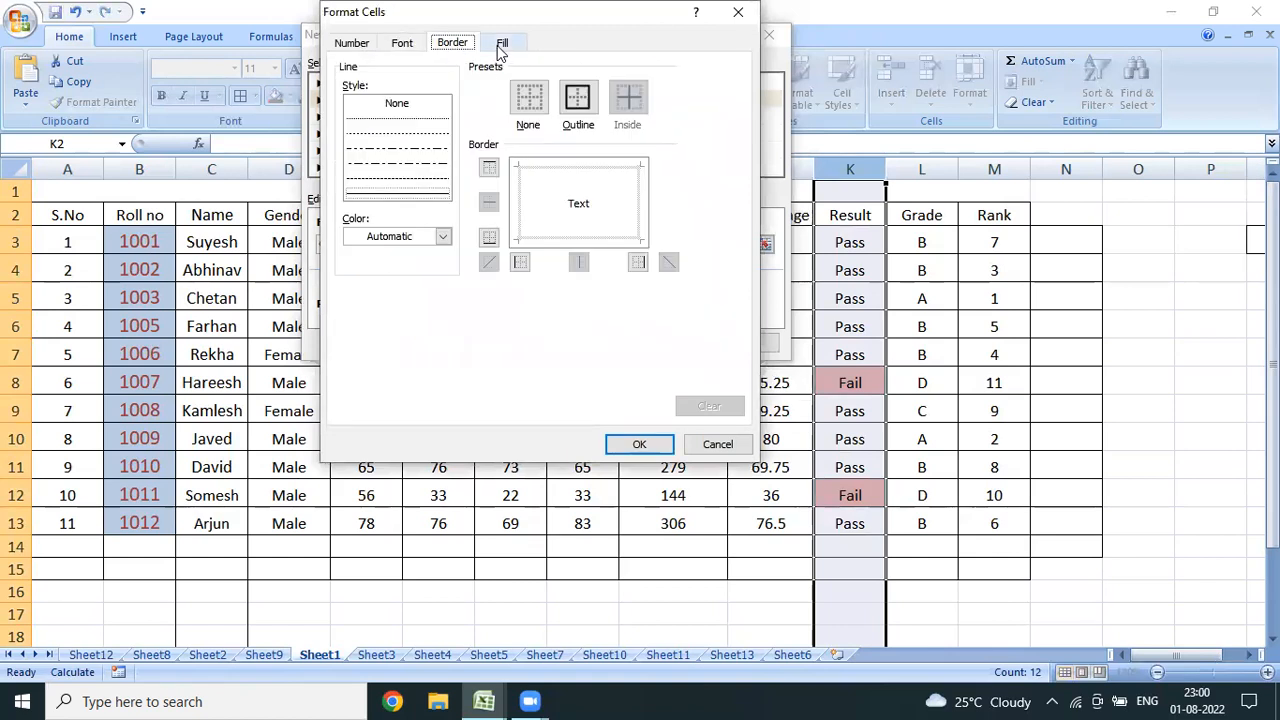
Confirm the light olive green fill for the Pass rule and apply the rules to the Result column.
left_click(500, 50)
left_click(450, 173)
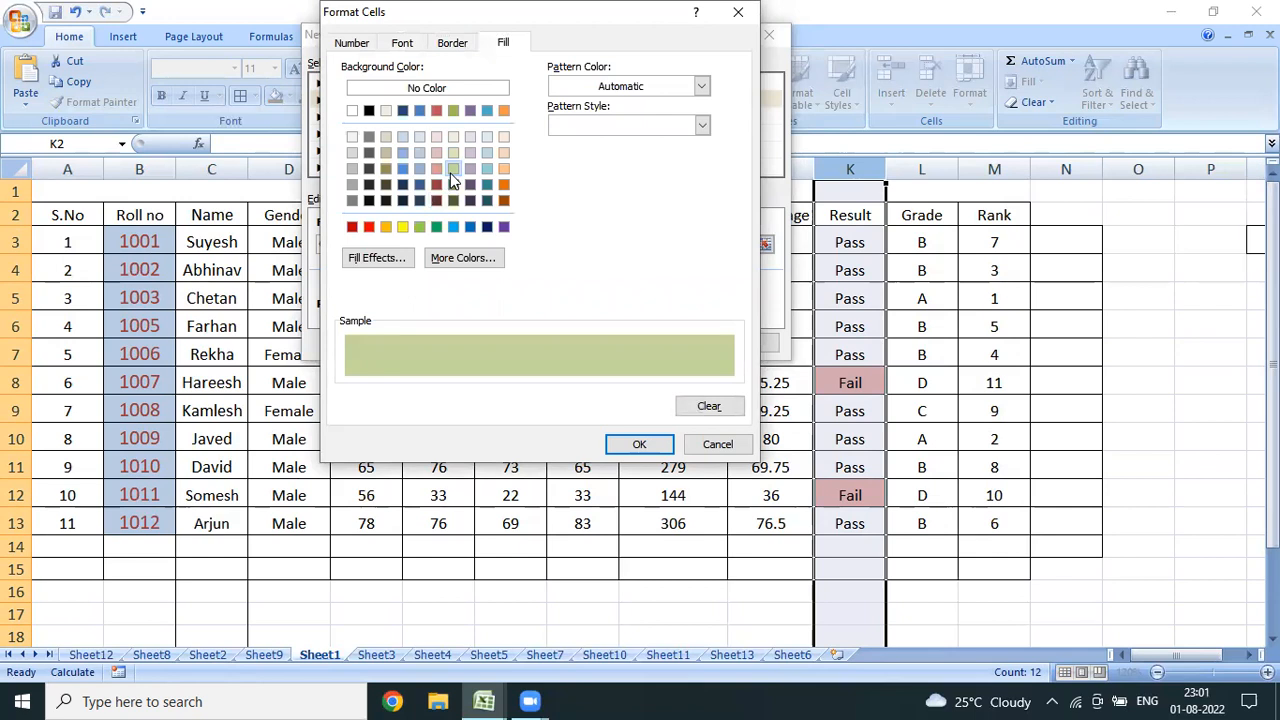
left_click(635, 445)
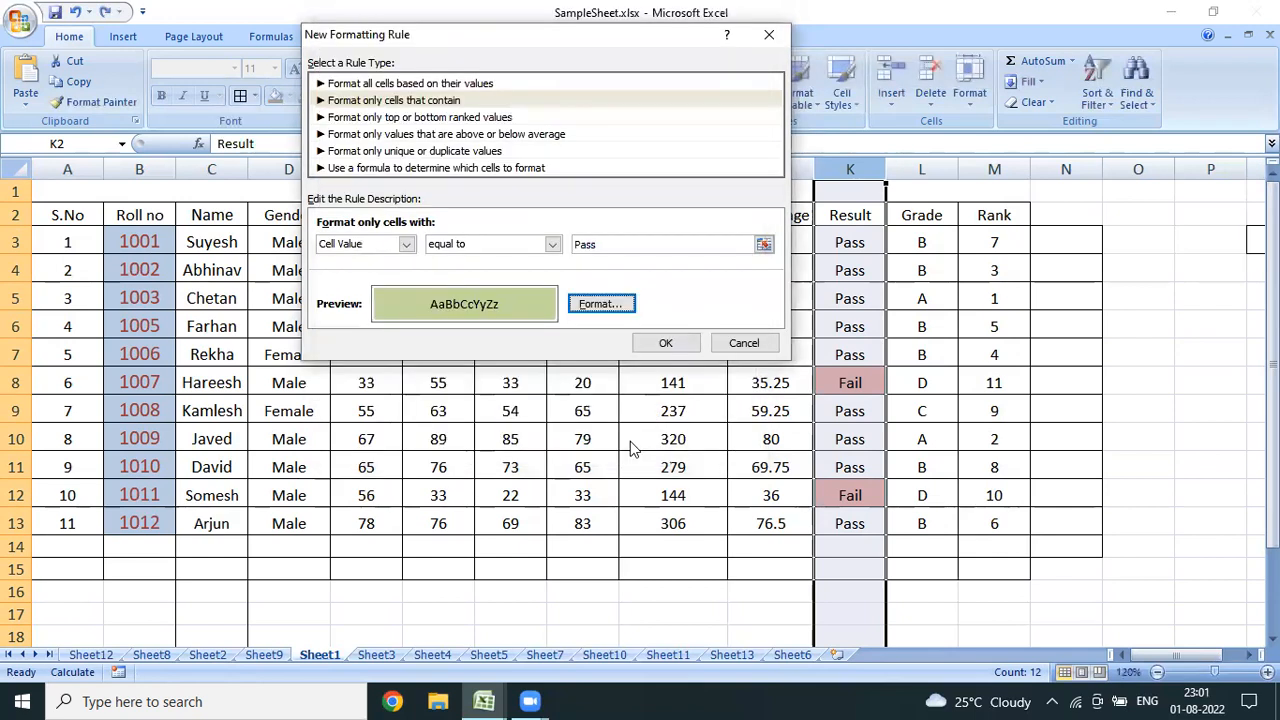
left_click(663, 343)
left_click(657, 343)
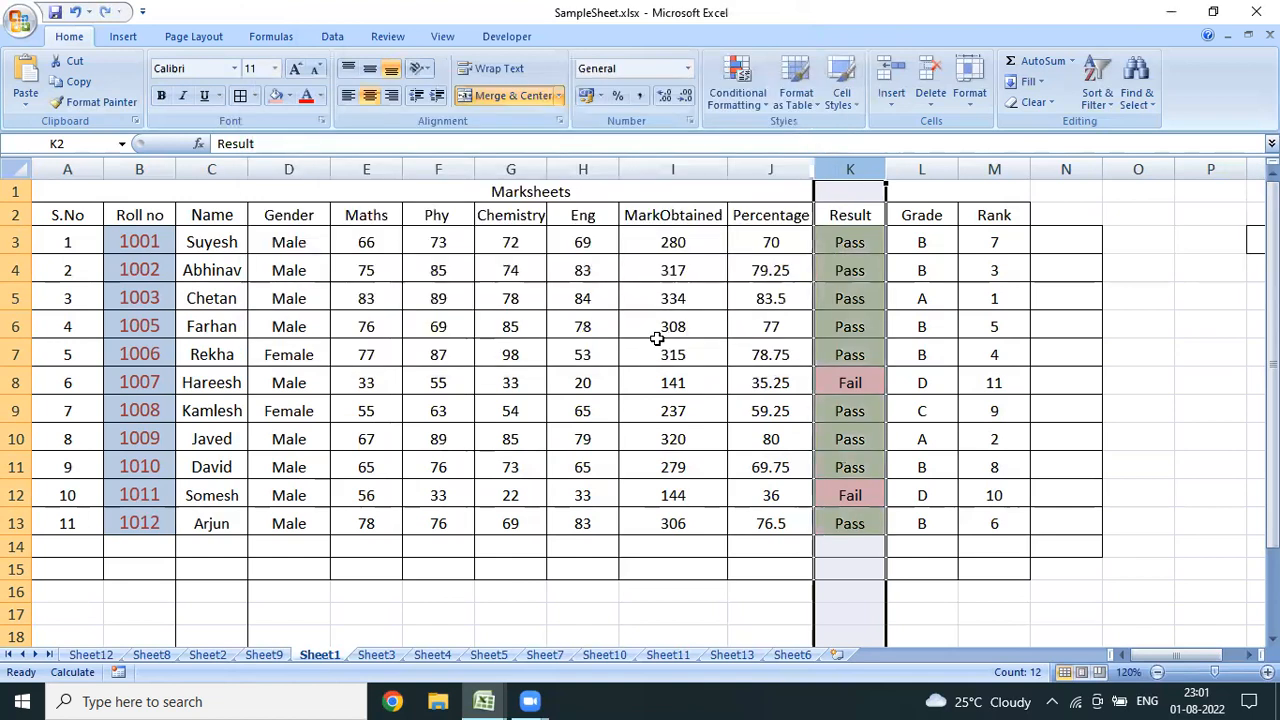
Test the rules by entering Pass in K14 and Fail in K15, and undo both entries.
left_click(762, 400)
key("Right")
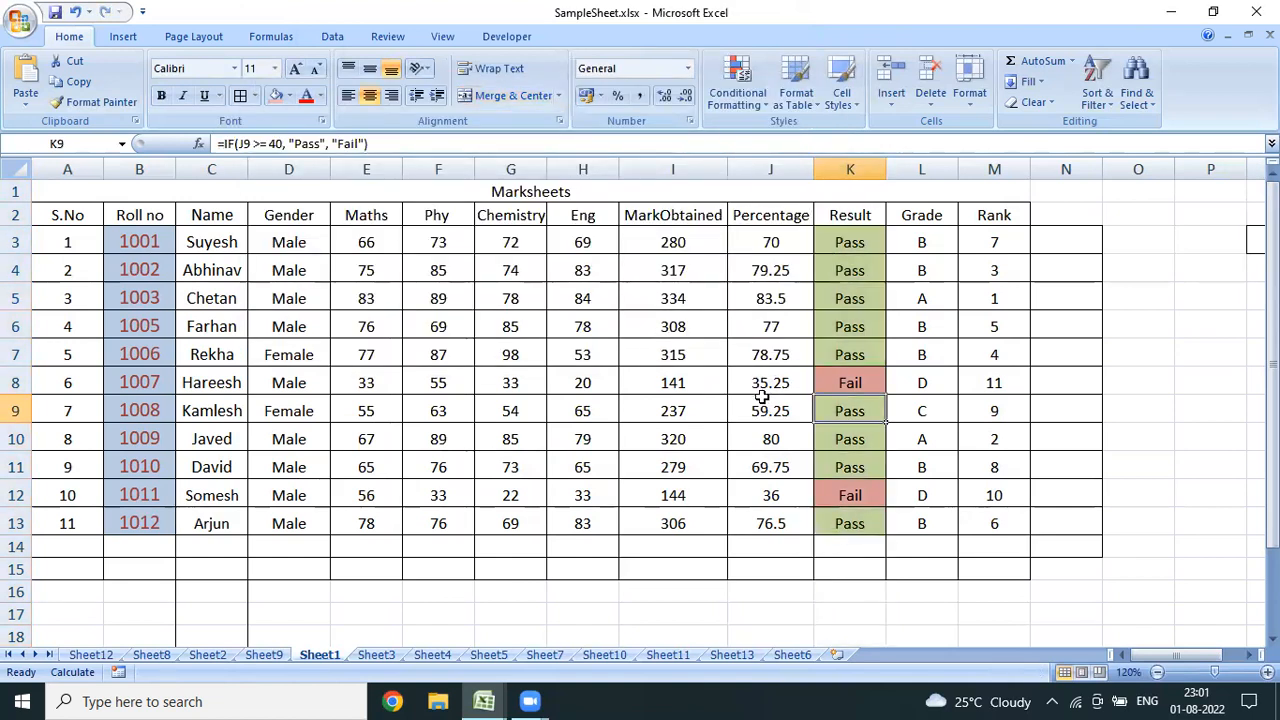
key("Down")
key("Down")
key("Down")
key("Down")
key("Down")
type("Pass")
key("Return")
type("Fail")
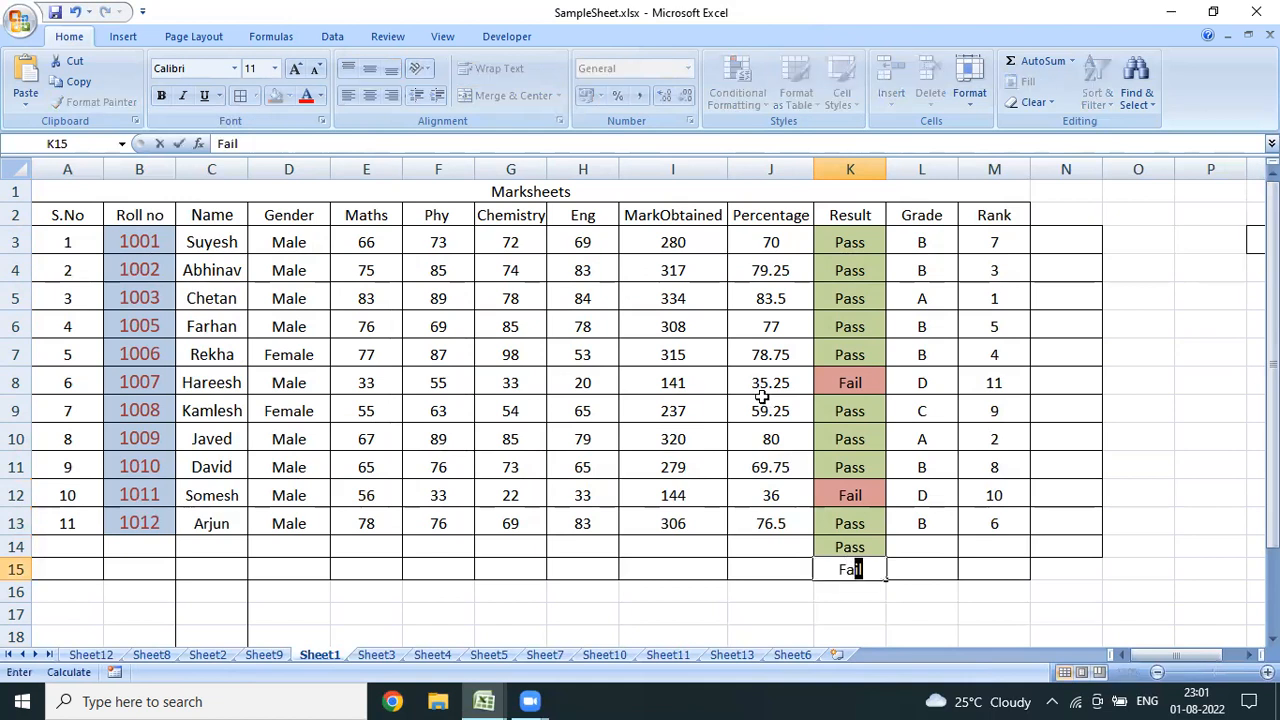
key("Return")
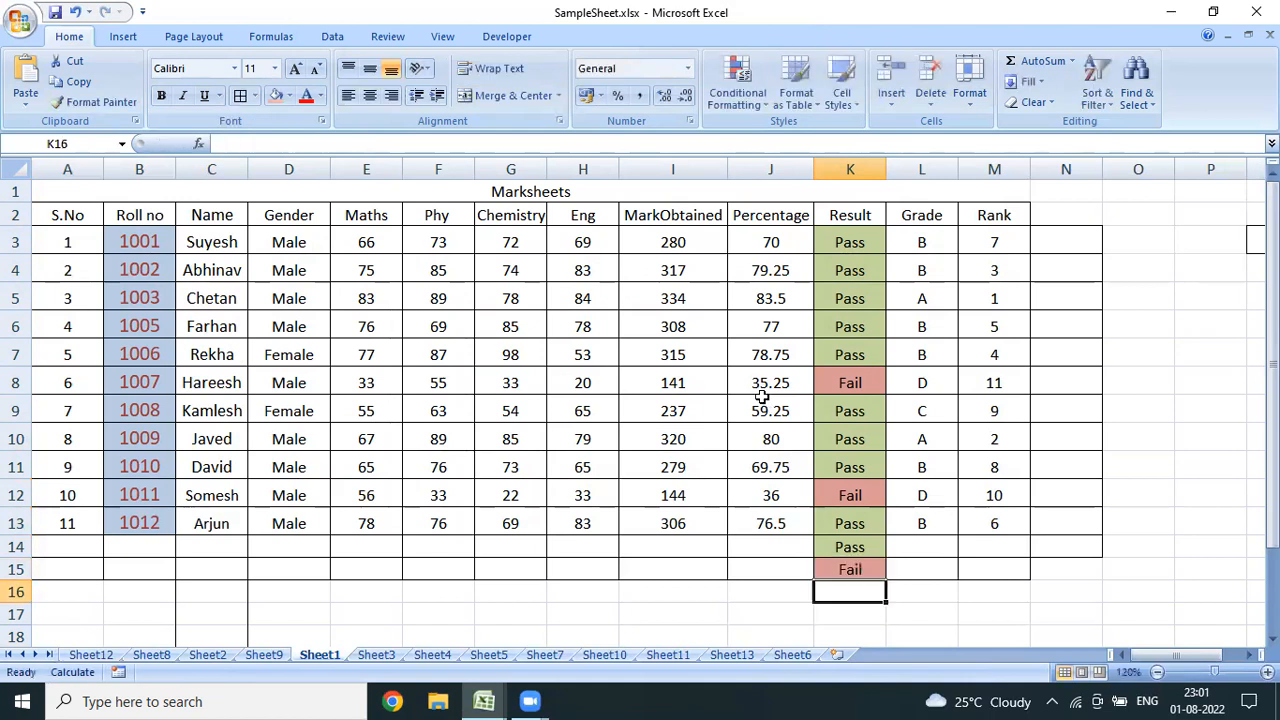
key("ctrl+z")
key("ctrl+z")
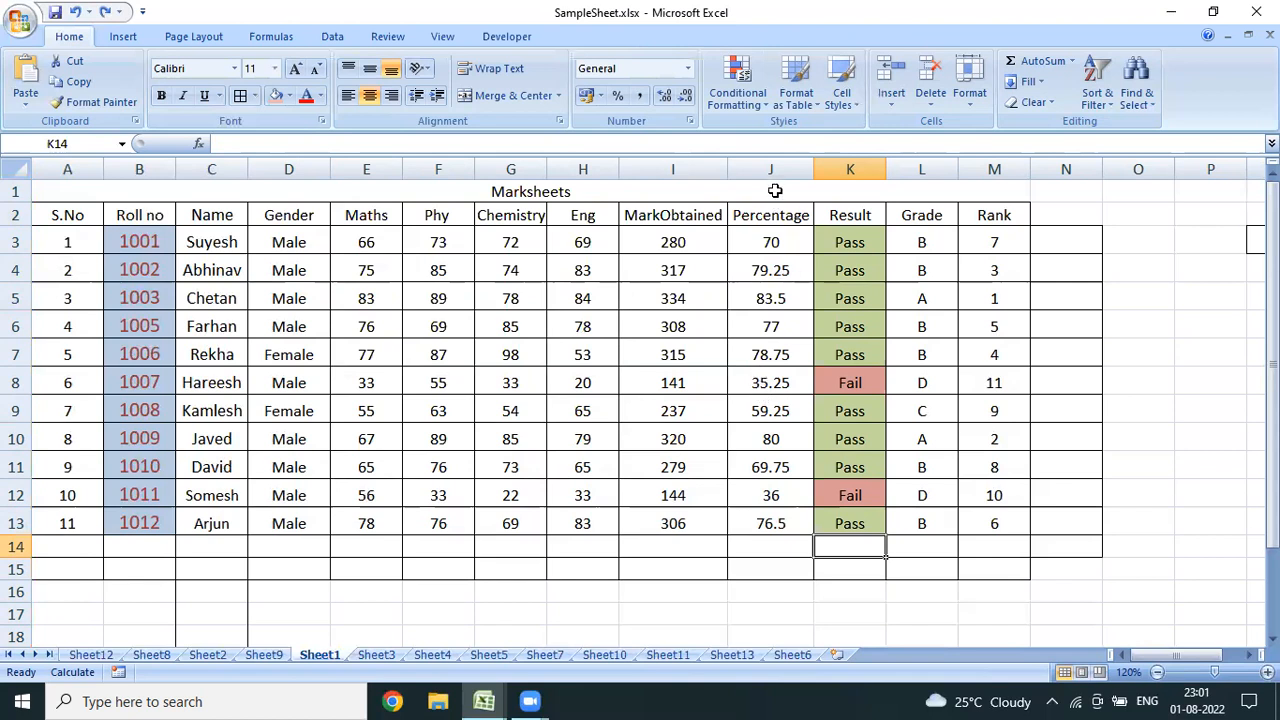
Create a new formatting rule for the Percentage column covering only cell values between 40 and 59.99.
left_click(767, 390)
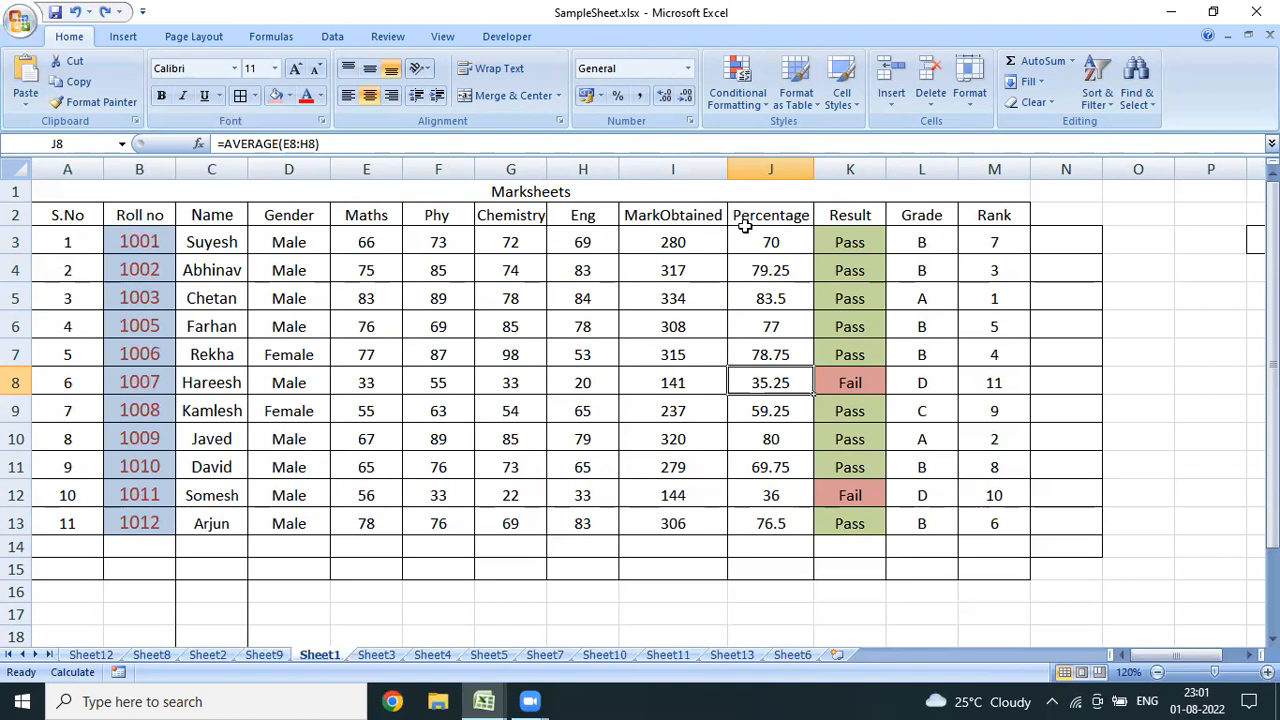
left_click(766, 167)
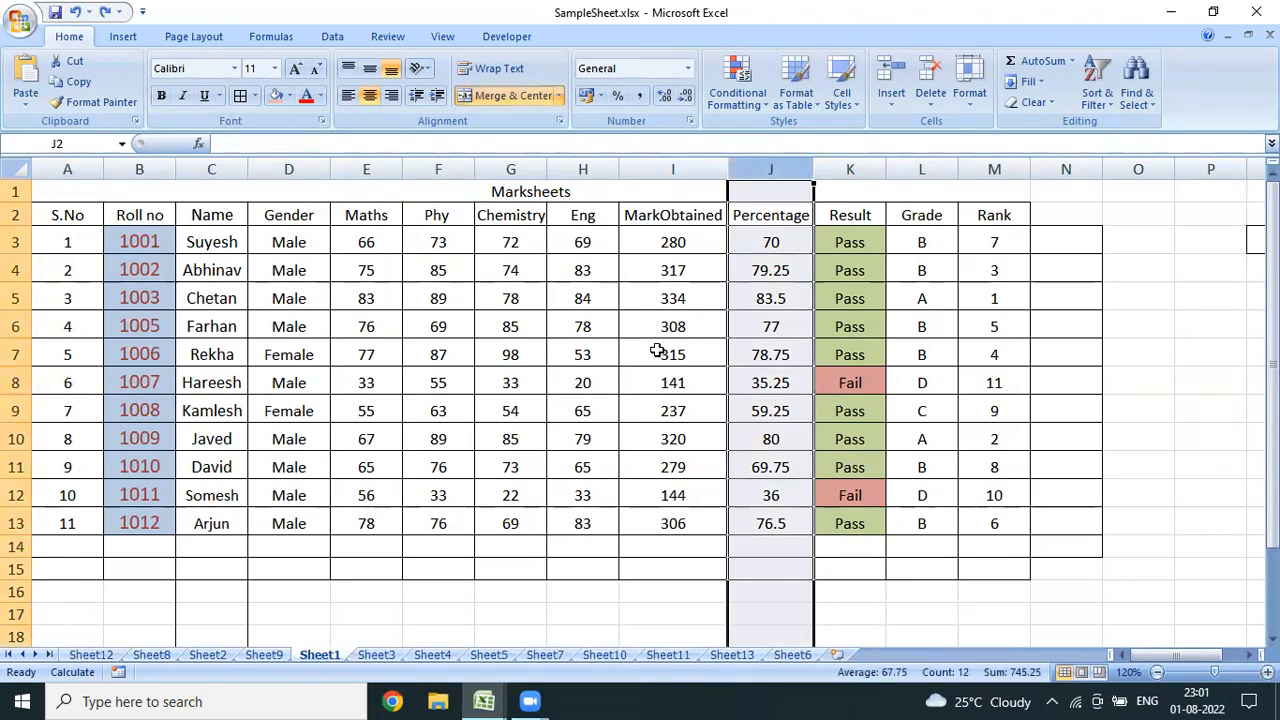
left_click(750, 107)
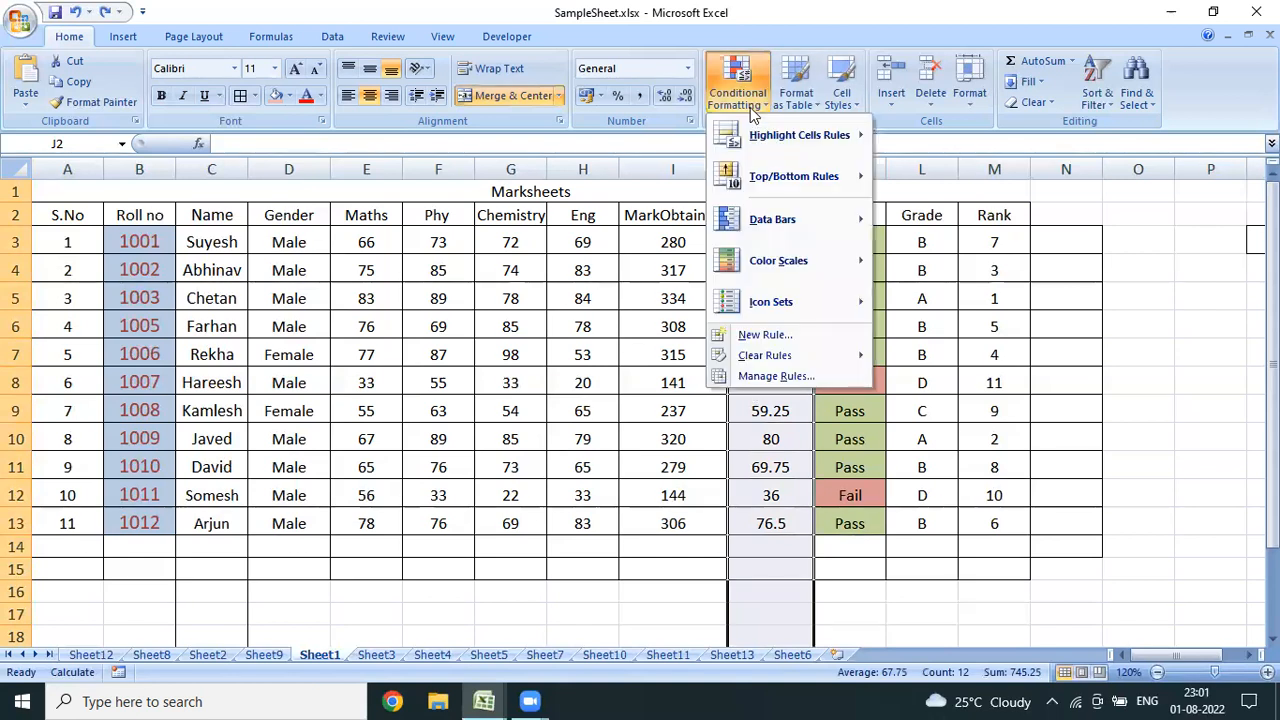
left_click(772, 336)
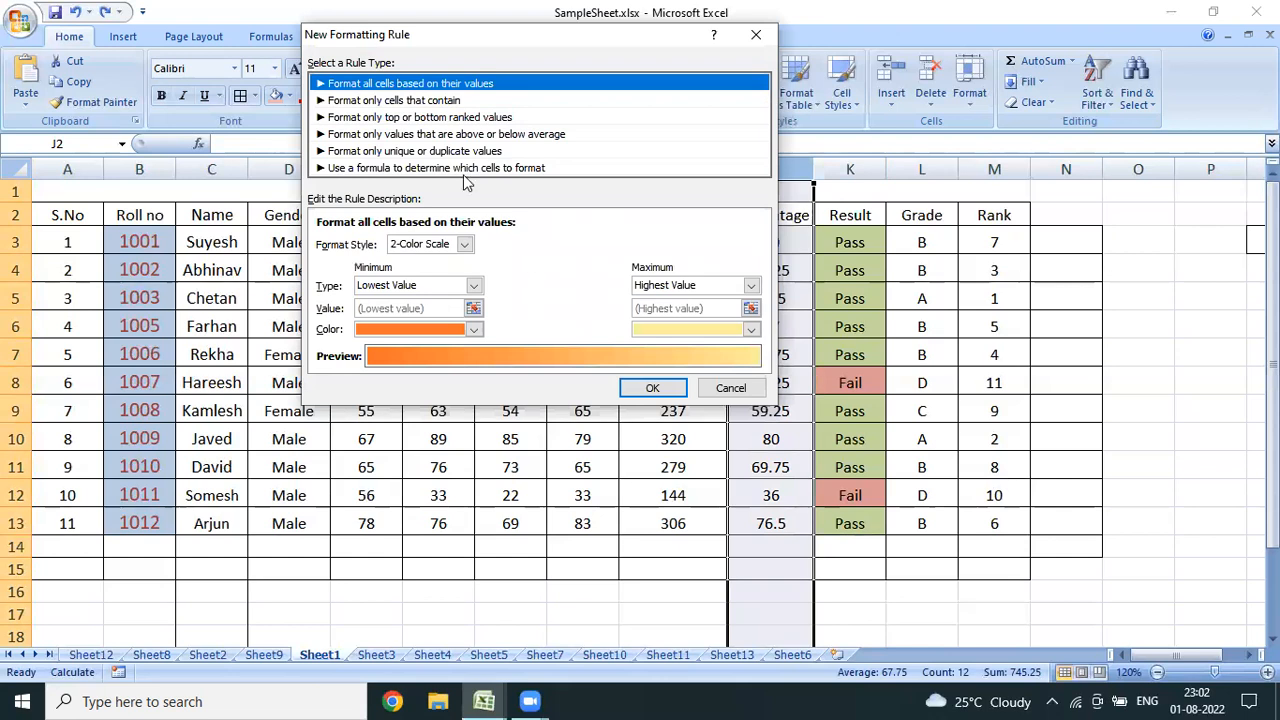
left_click(385, 101)
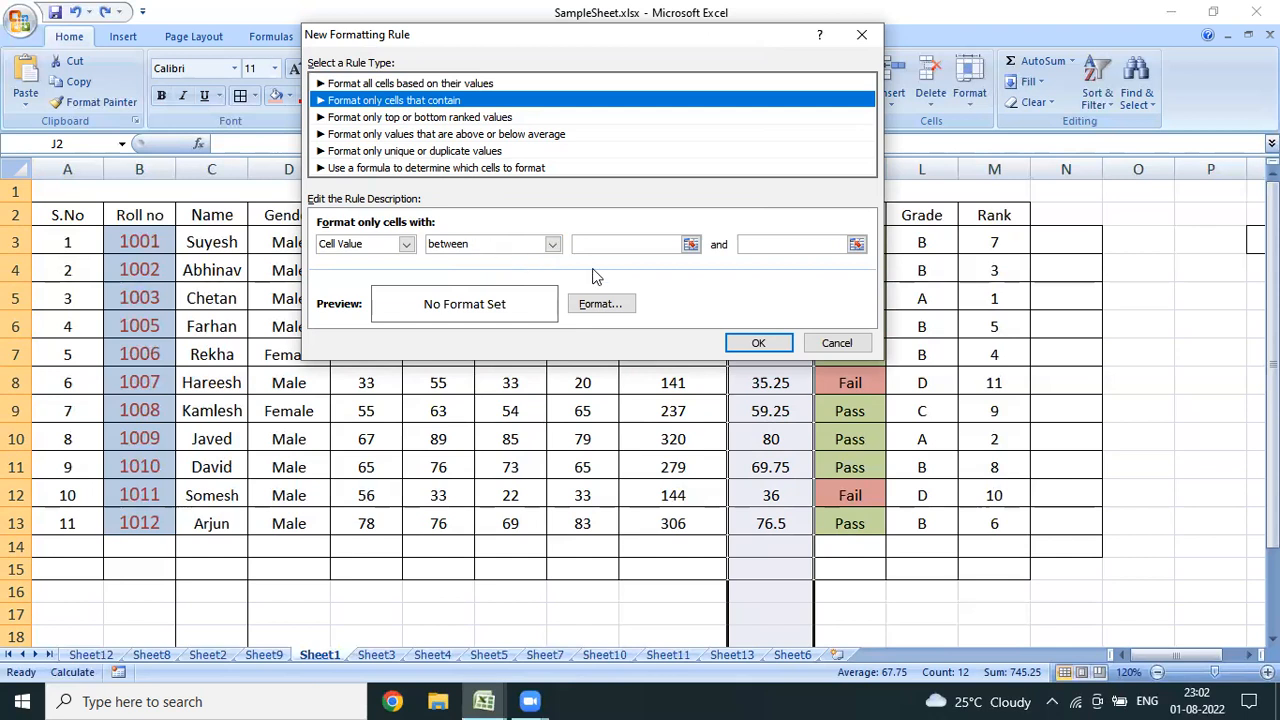
left_click(629, 245)
type("40")
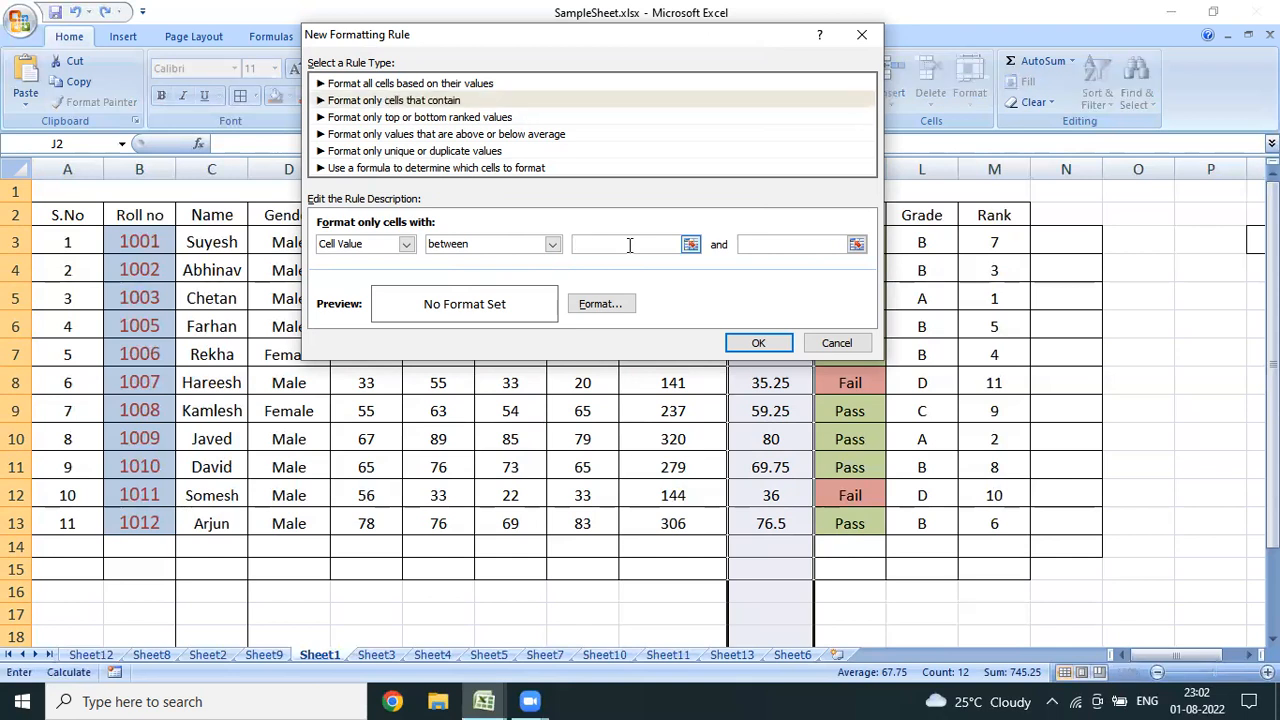
left_click(789, 244)
type("50")
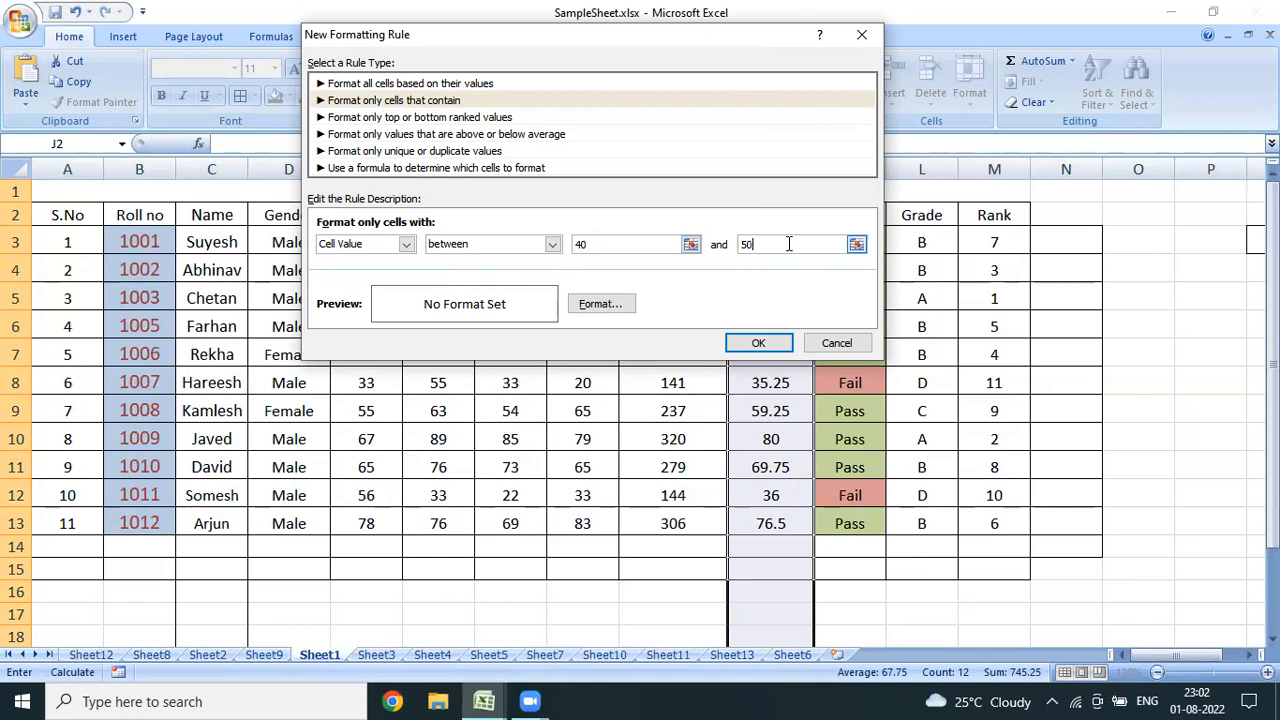
key("BackSpace")
type("9.99")
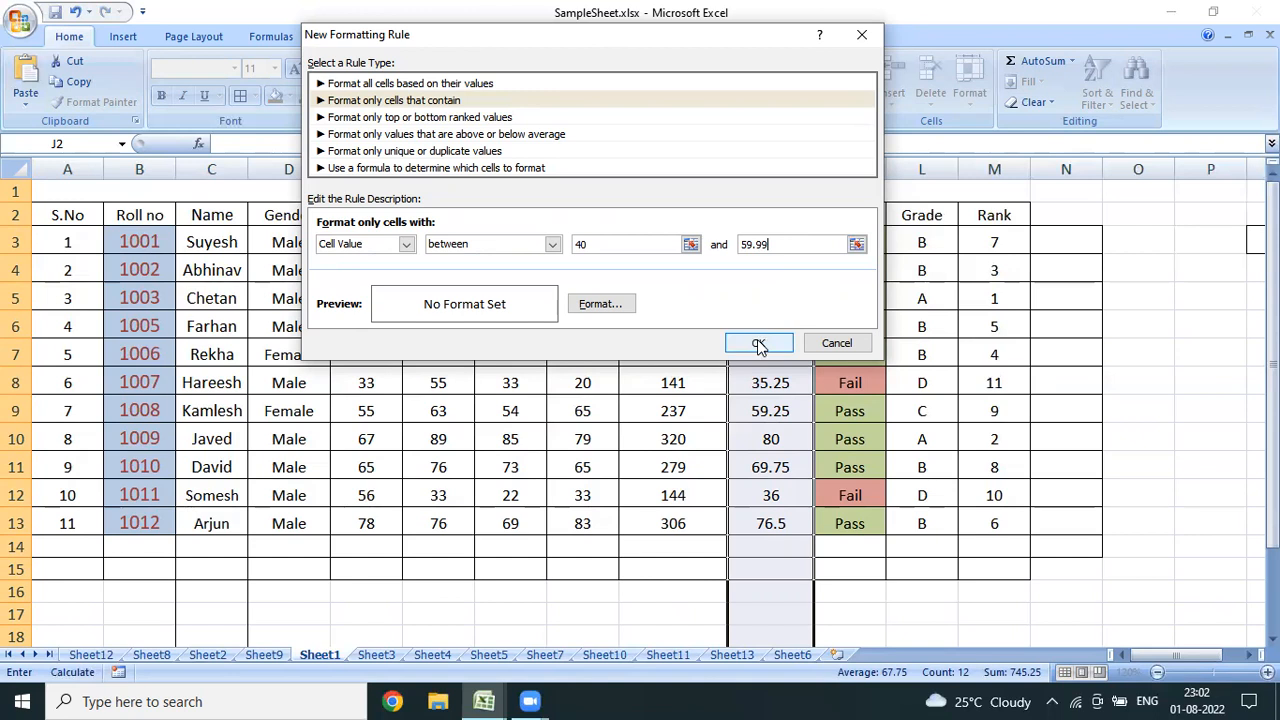
Give the 40 to 59.99 rule a custom yellow fill and apply it to the Percentage column.
left_click(600, 303)
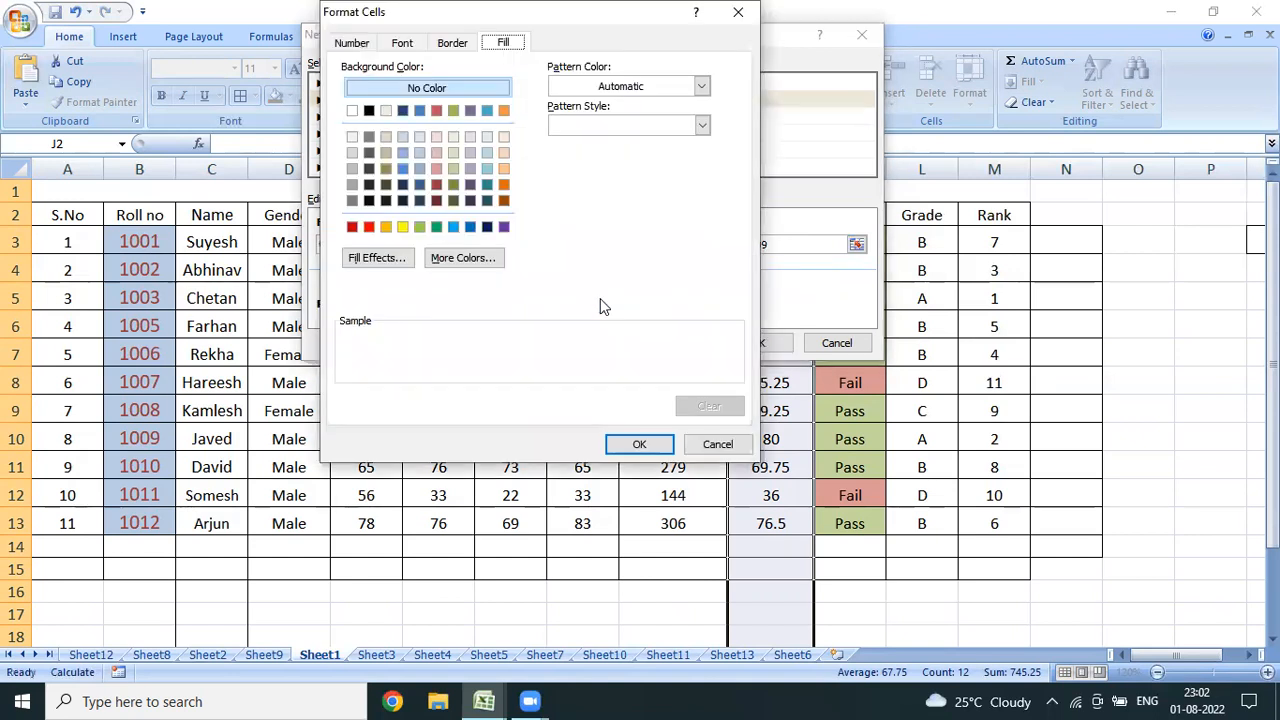
left_click(450, 258)
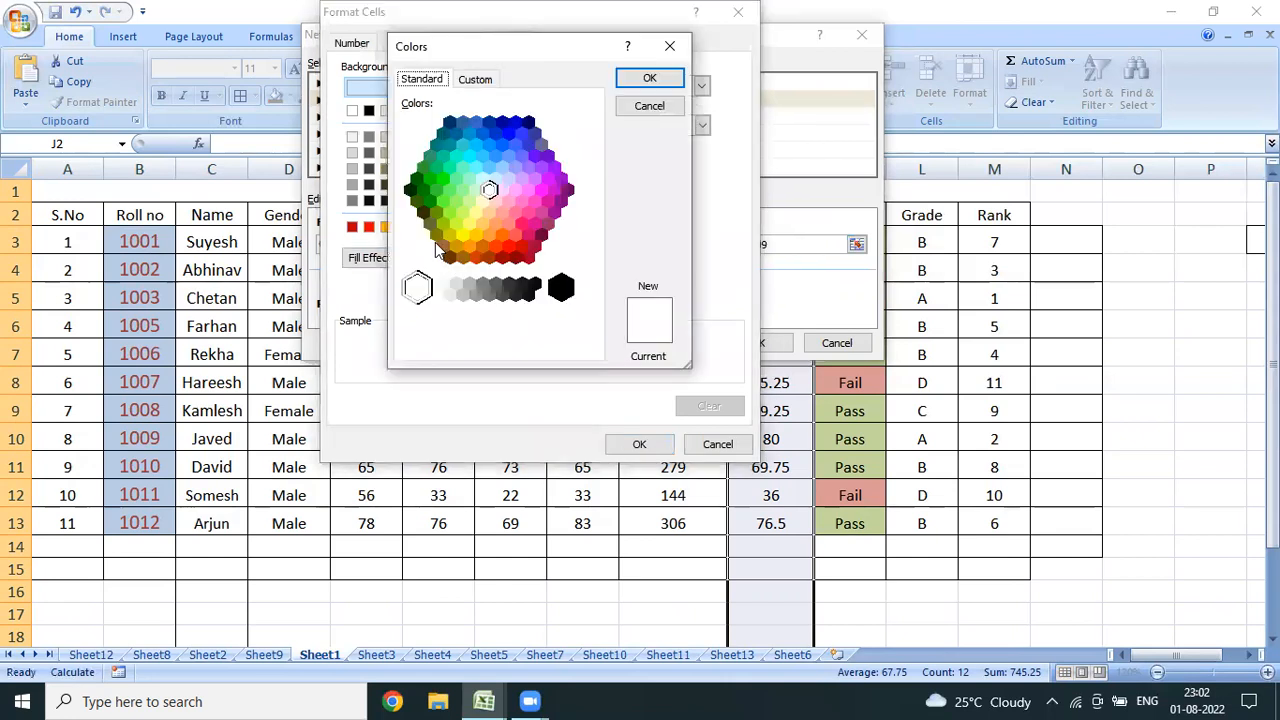
left_click(469, 222)
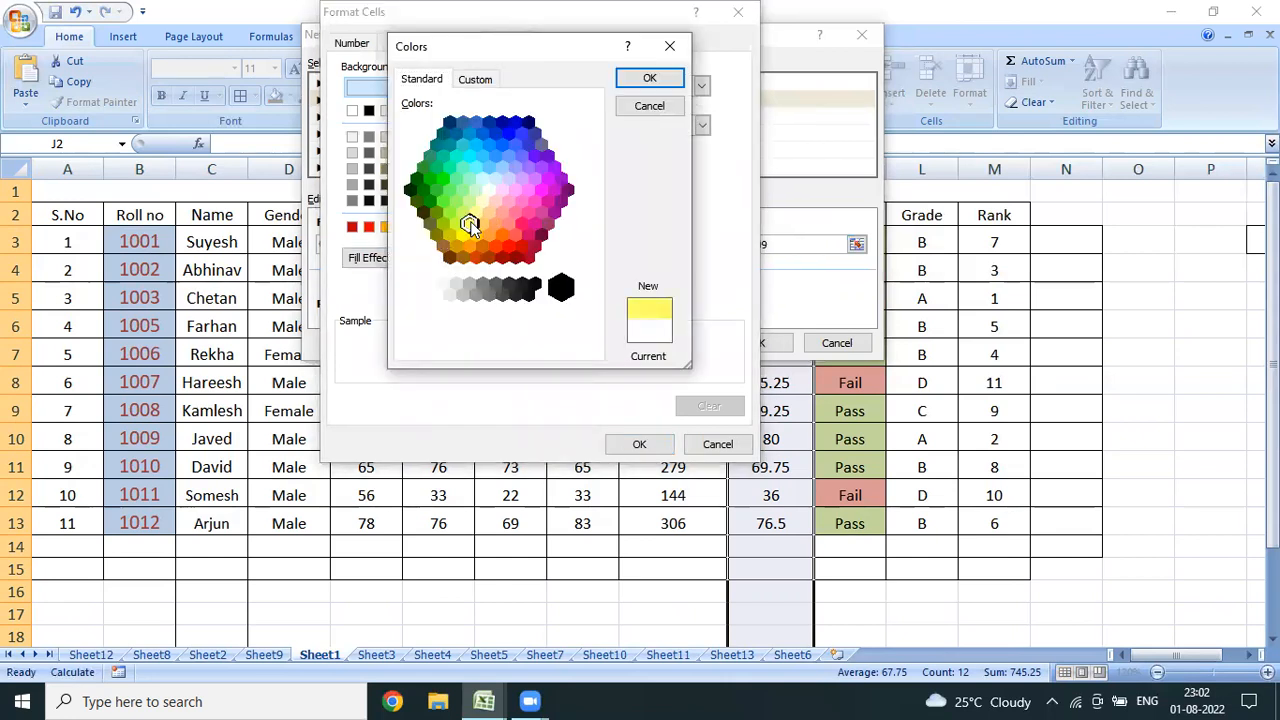
left_click(630, 86)
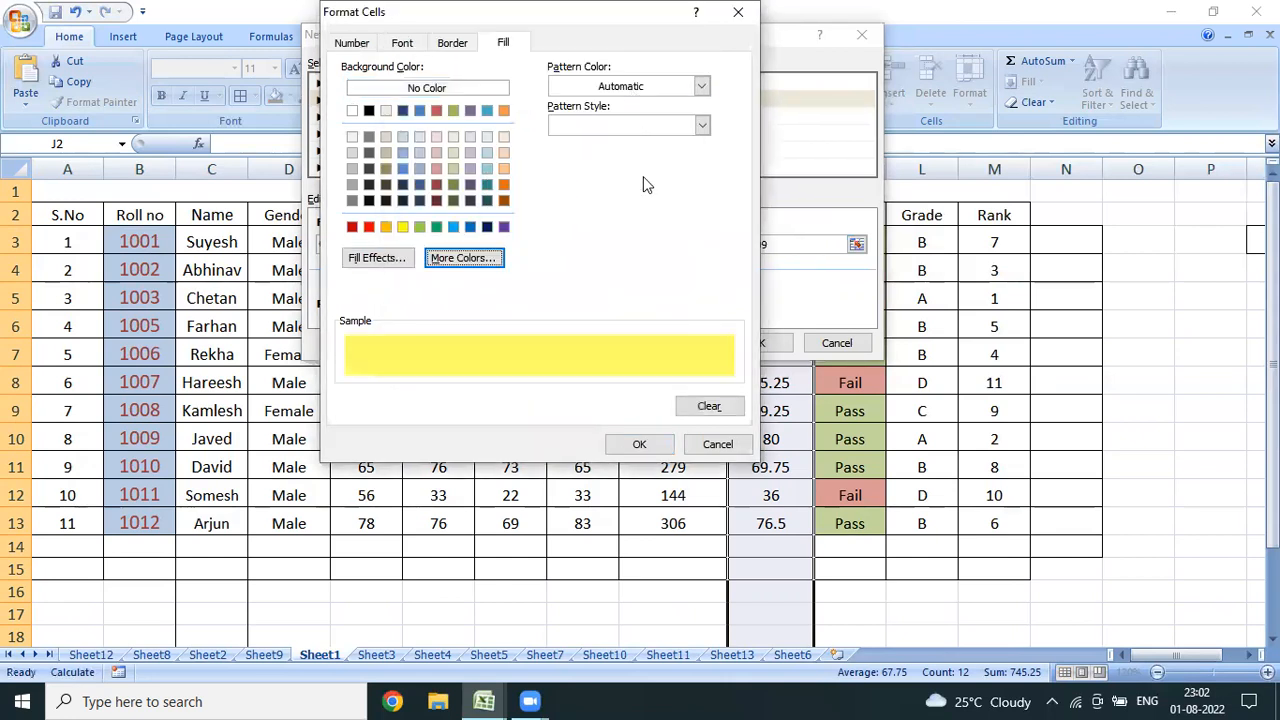
left_click(663, 445)
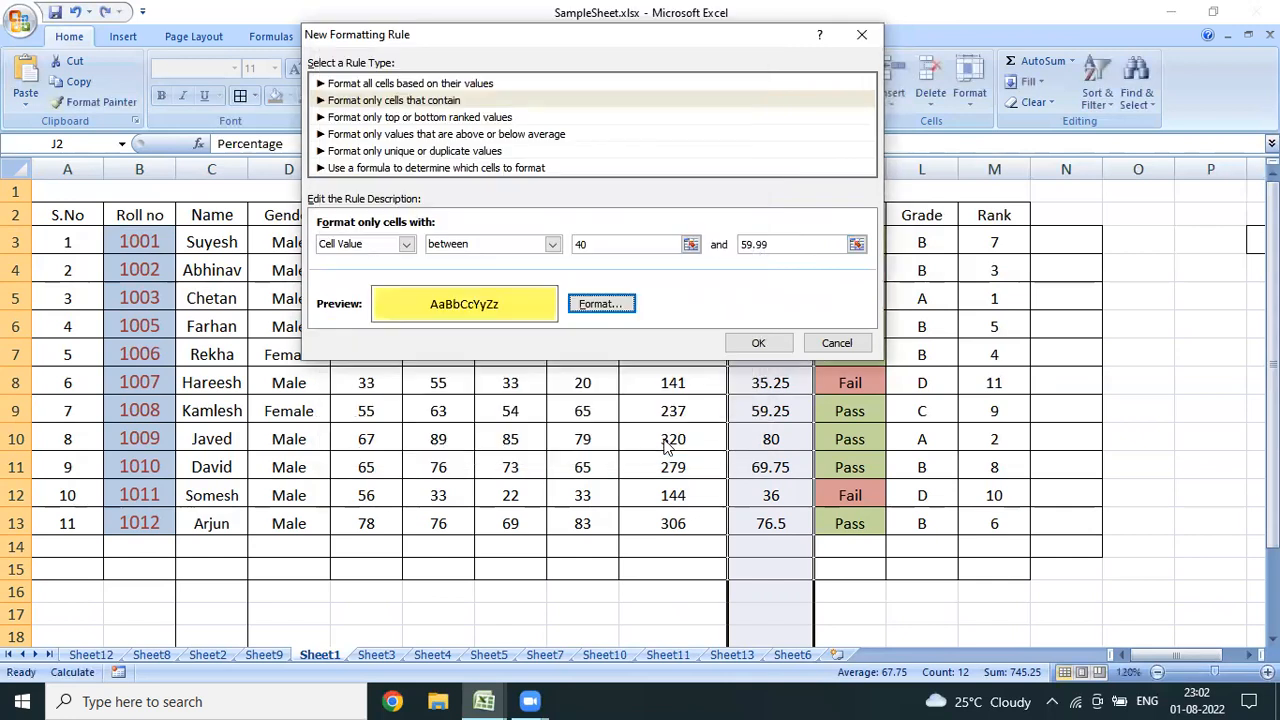
left_click(750, 341)
left_click(666, 420)
key("Left")
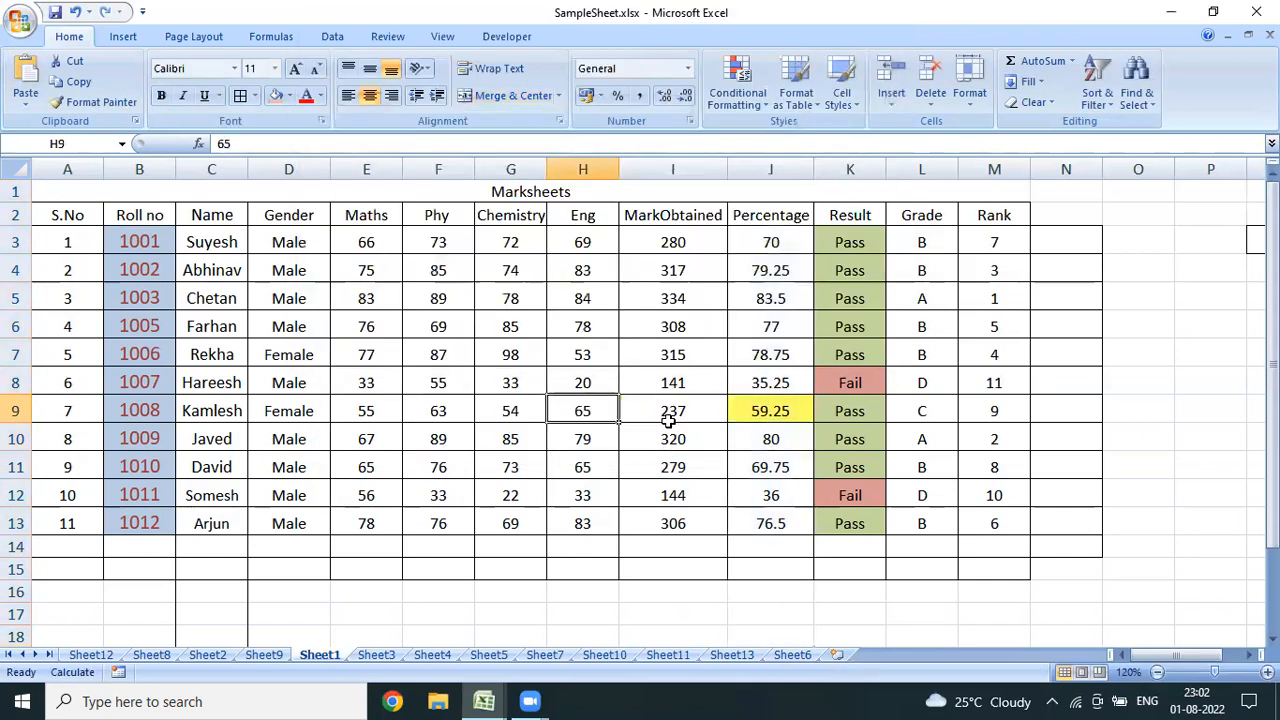
key("Right")
key("Right")
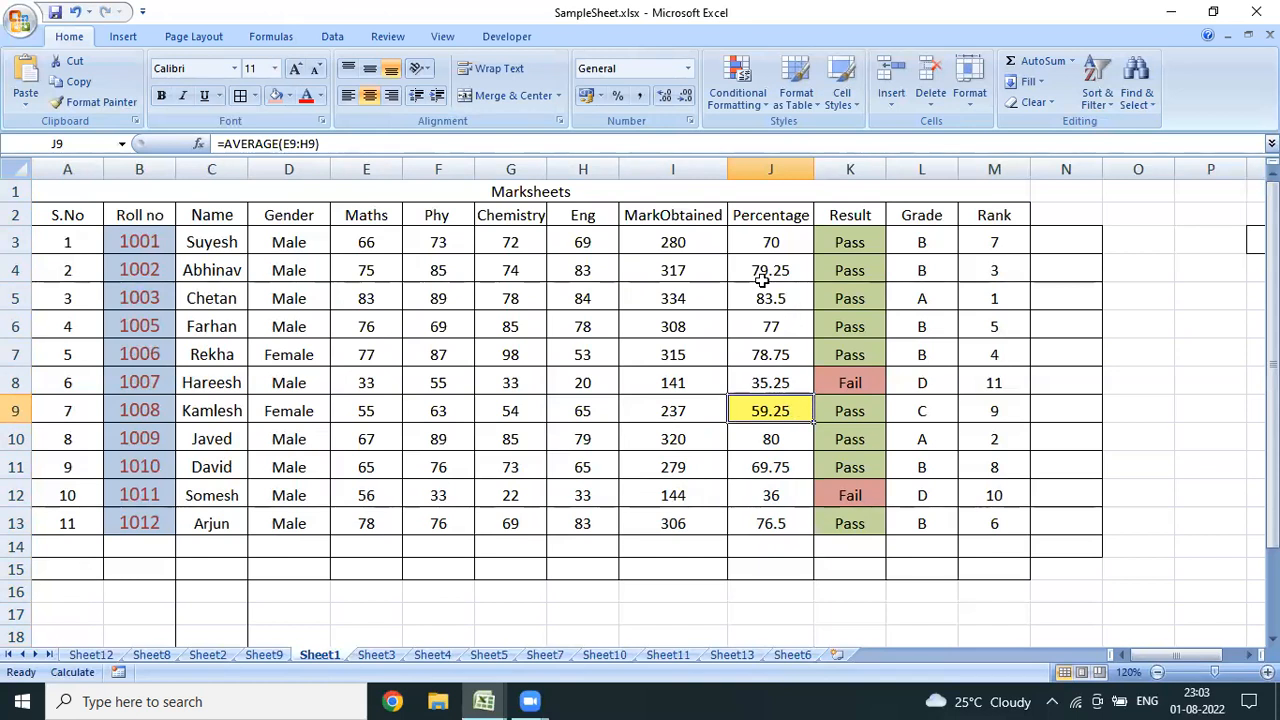
Create a second formatting rule for the Percentage column covering only cell values less than 40.
left_click(770, 165)
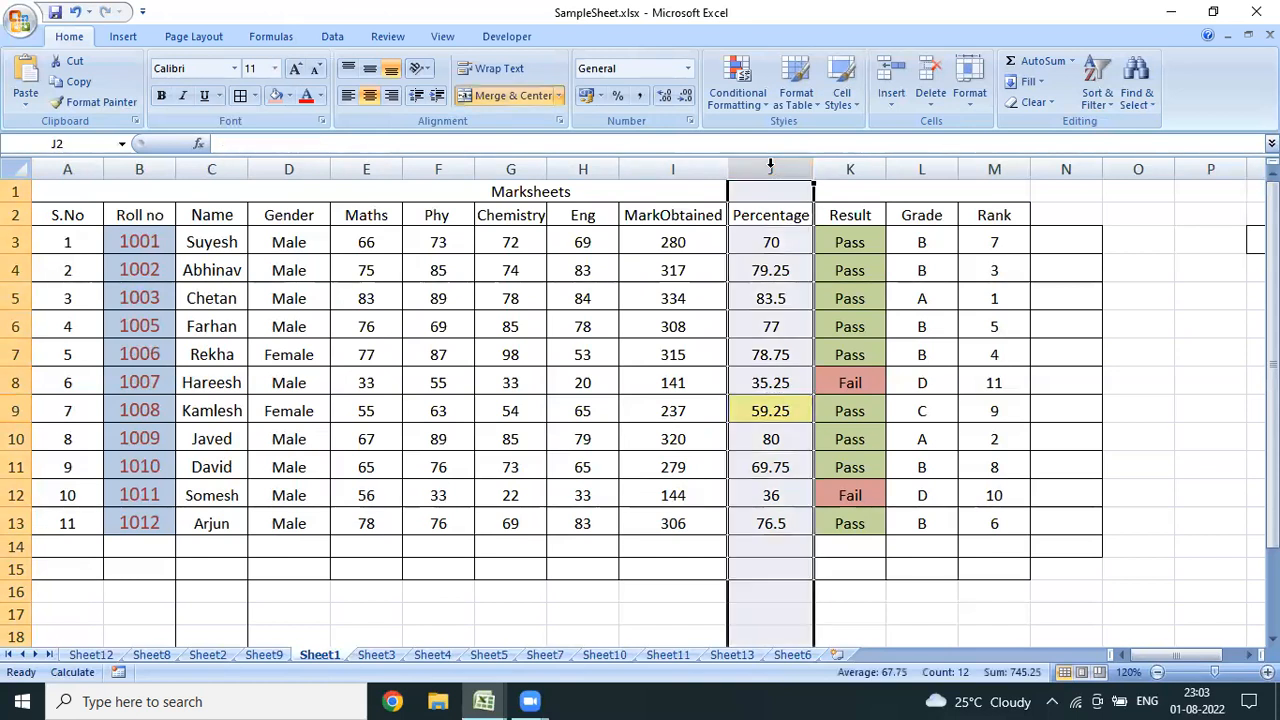
left_click(751, 94)
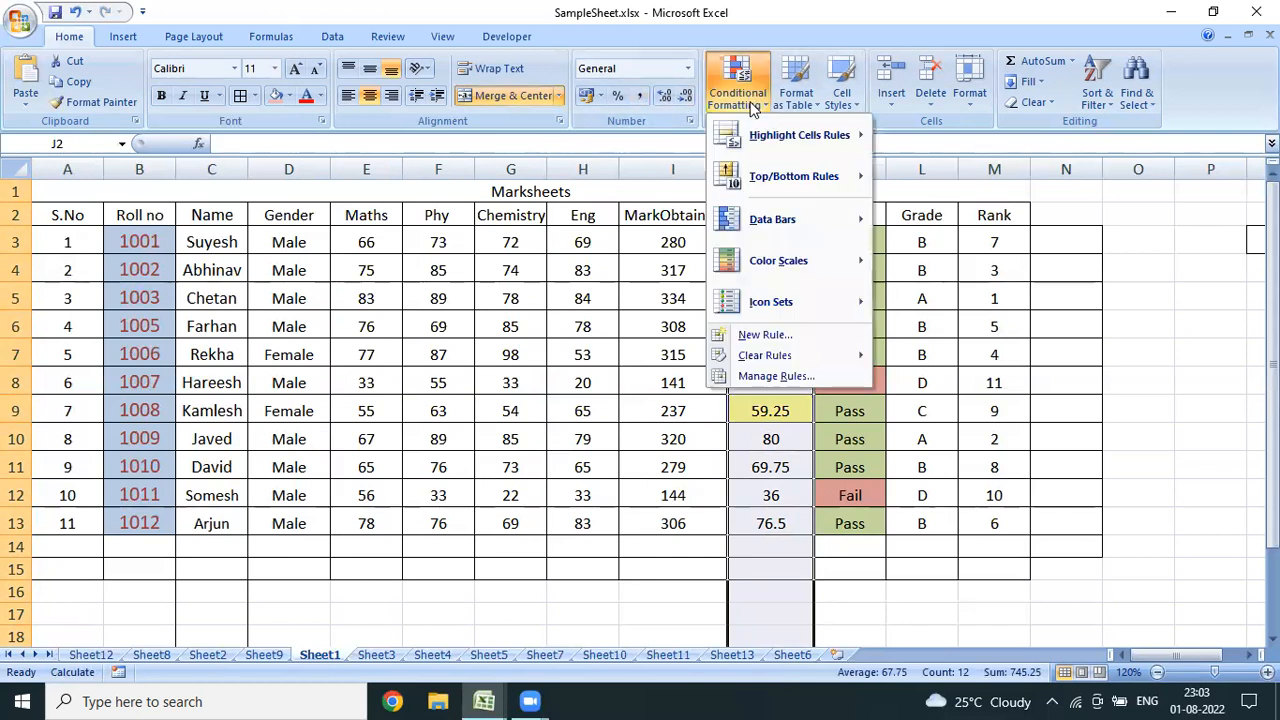
left_click(765, 336)
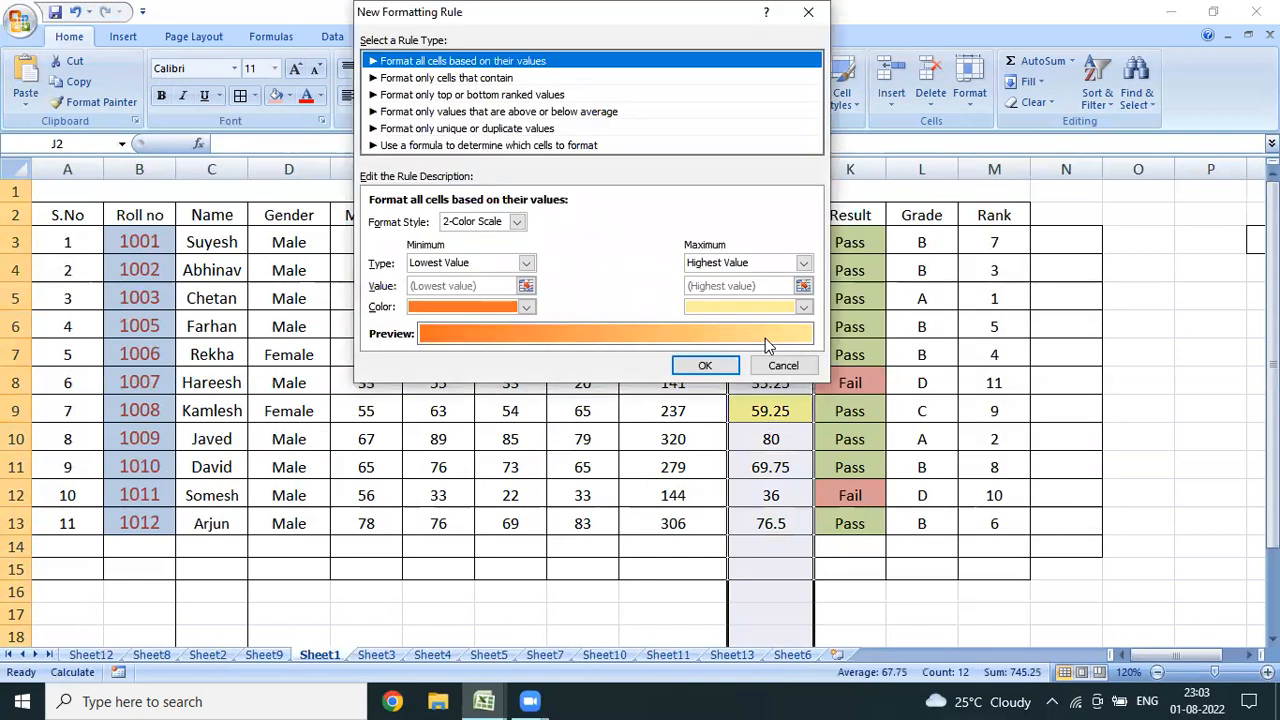
left_click(455, 80)
left_click(553, 221)
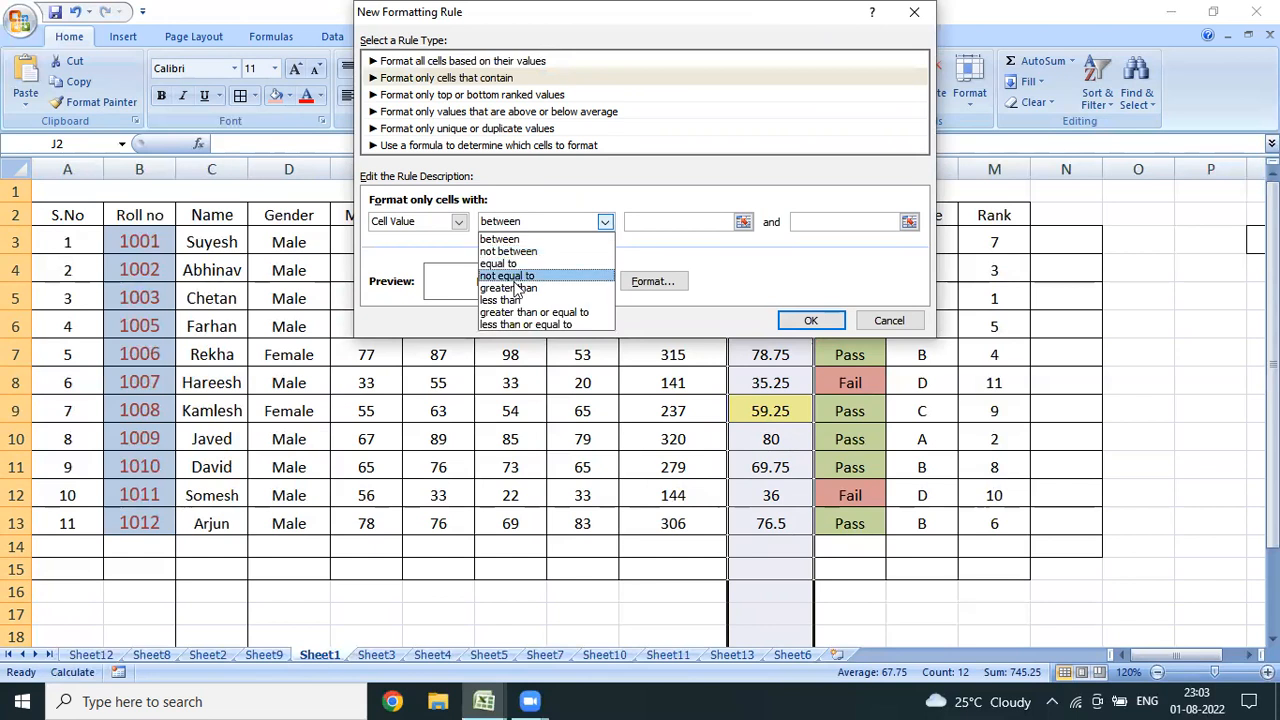
left_click(510, 301)
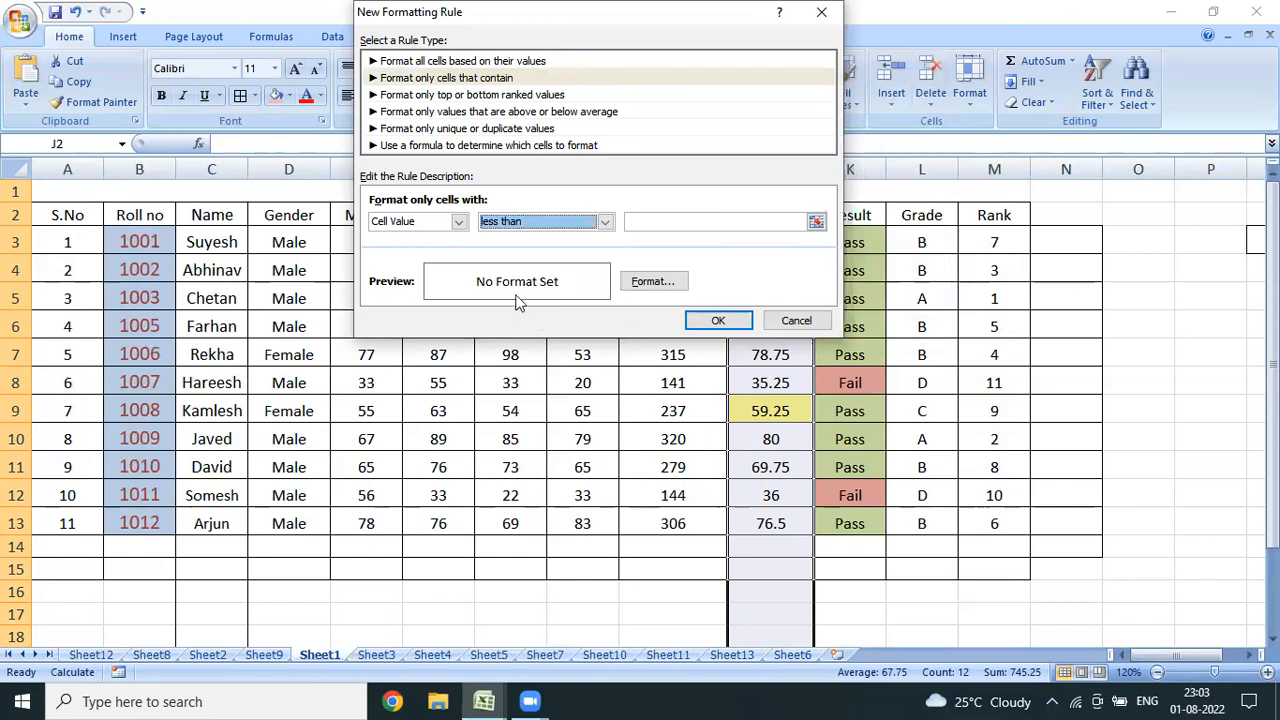
left_click(636, 221)
type("40")
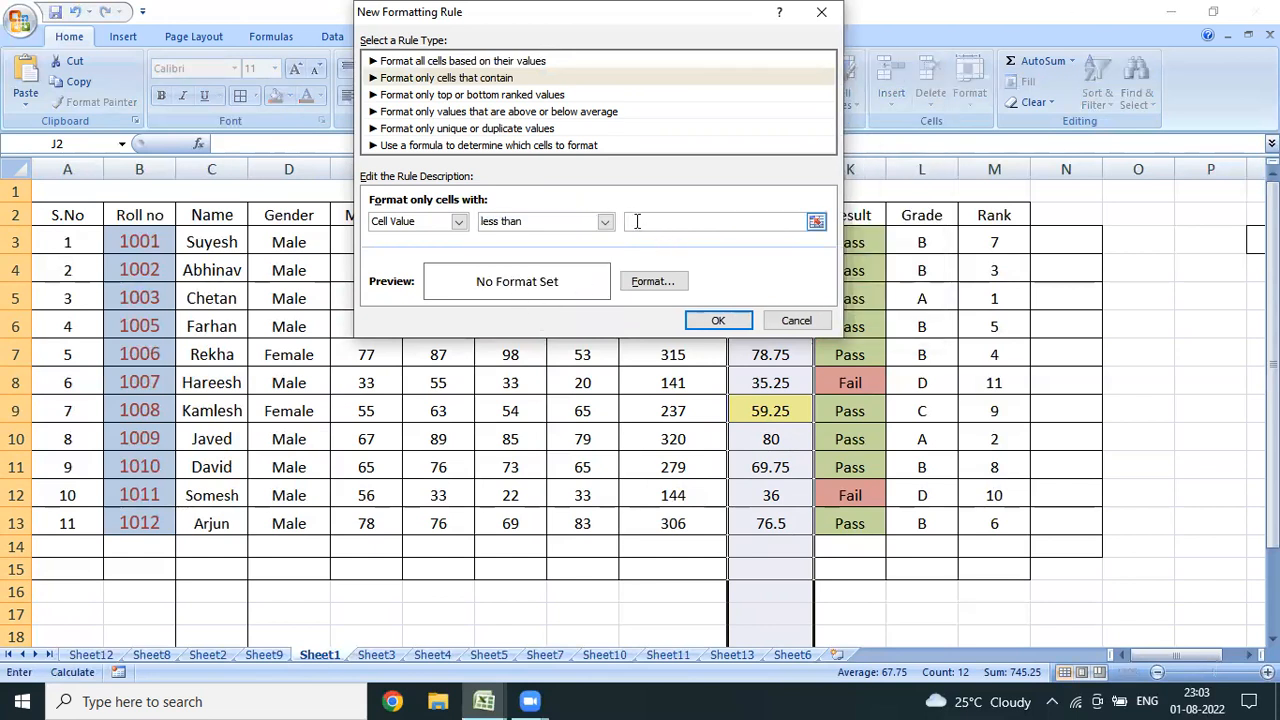
Set a light red fill for the less-than-40 rule and apply it to the Percentage column.
left_click(650, 282)
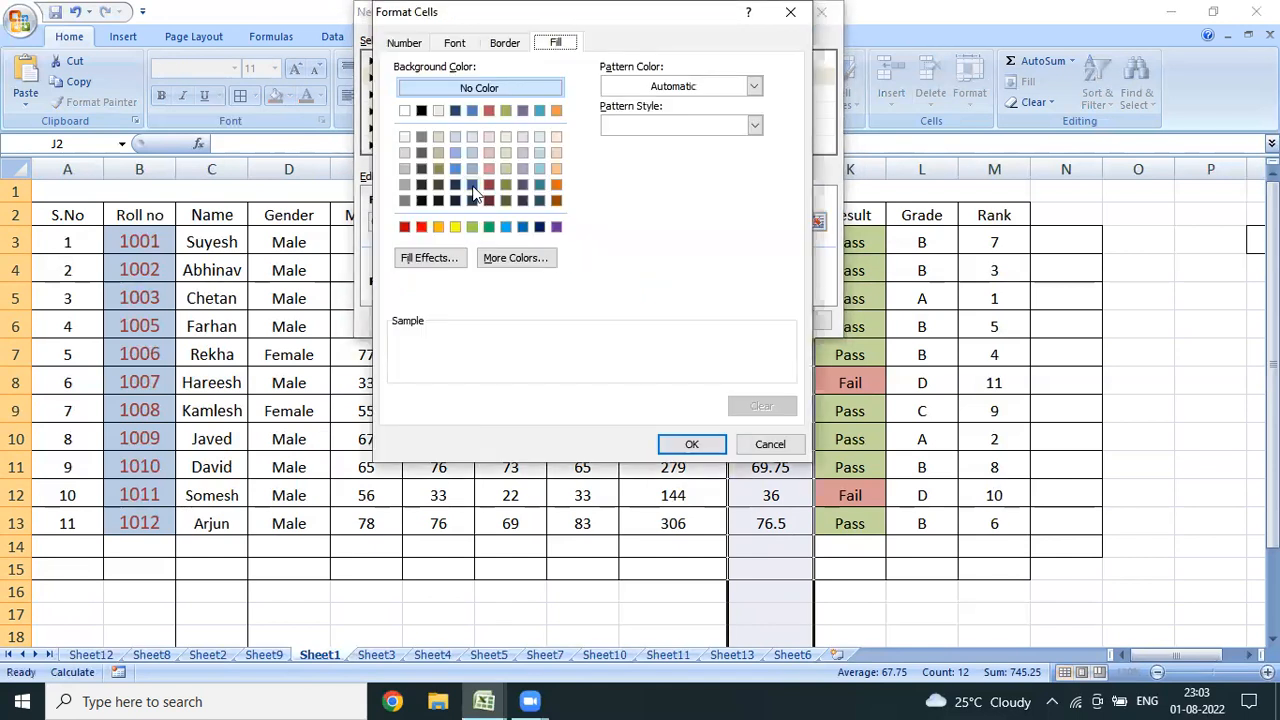
left_click(489, 152)
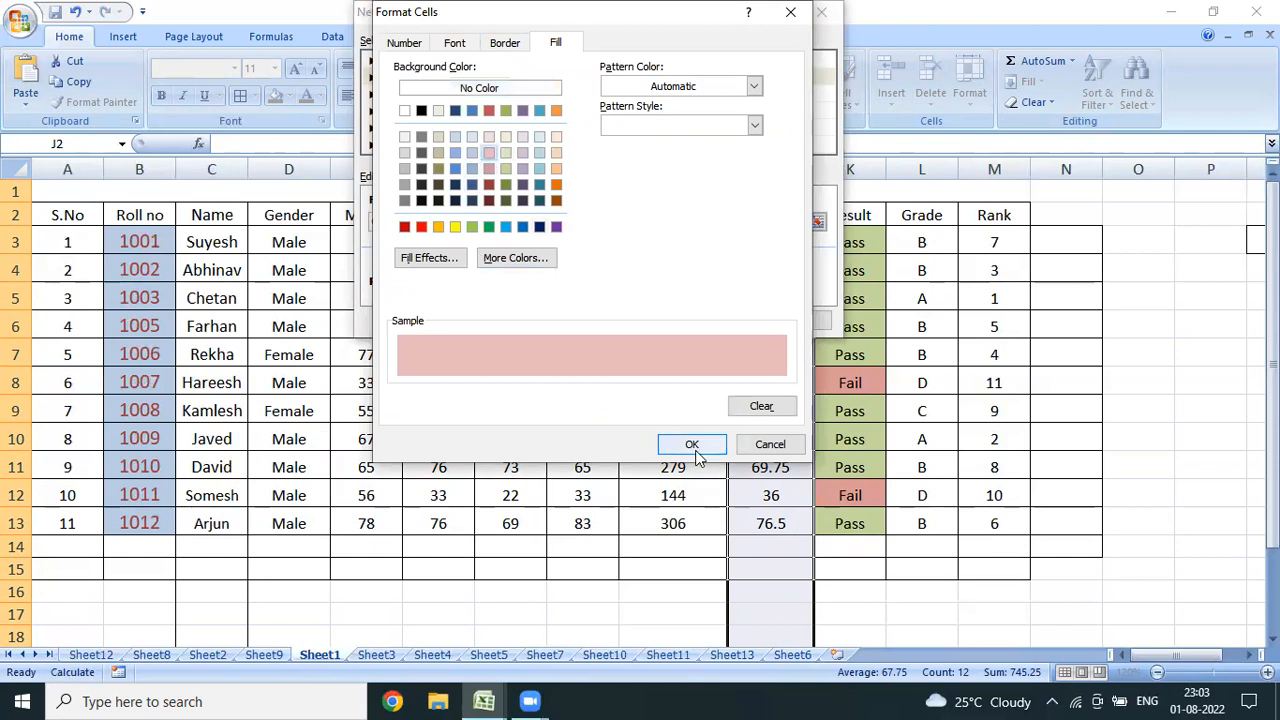
left_click(692, 445)
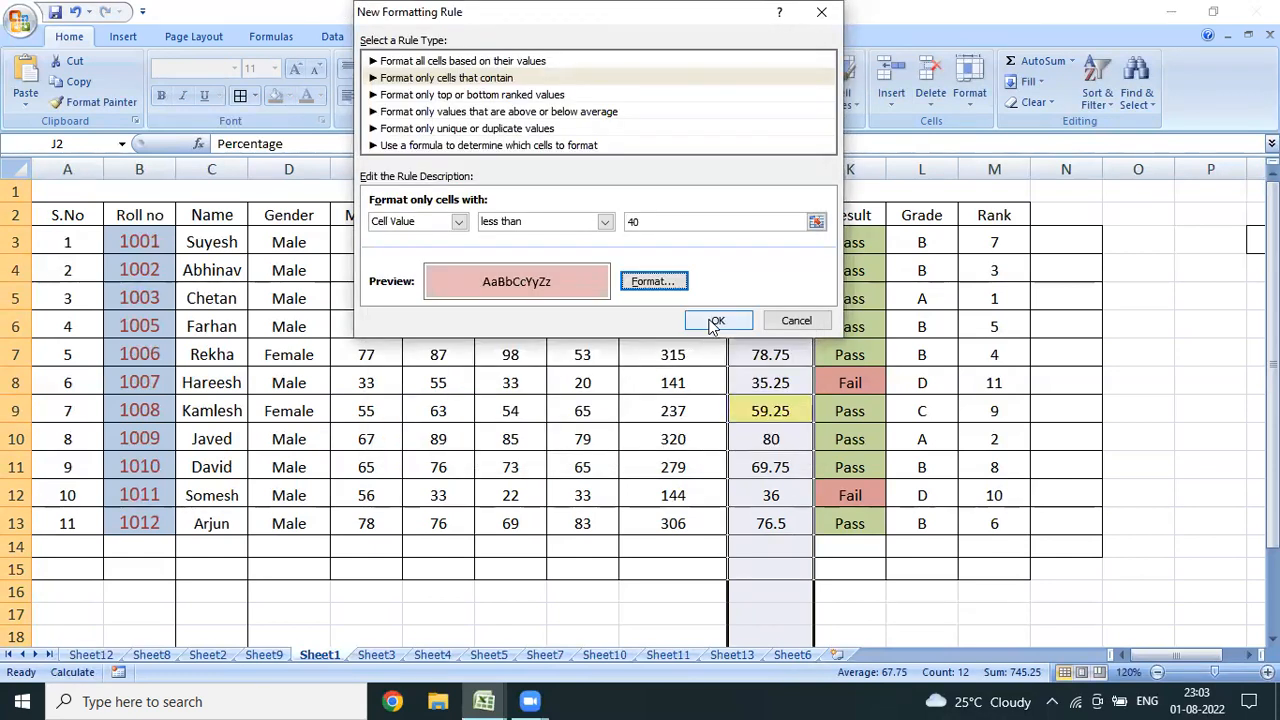
left_click(716, 322)
left_click(792, 322)
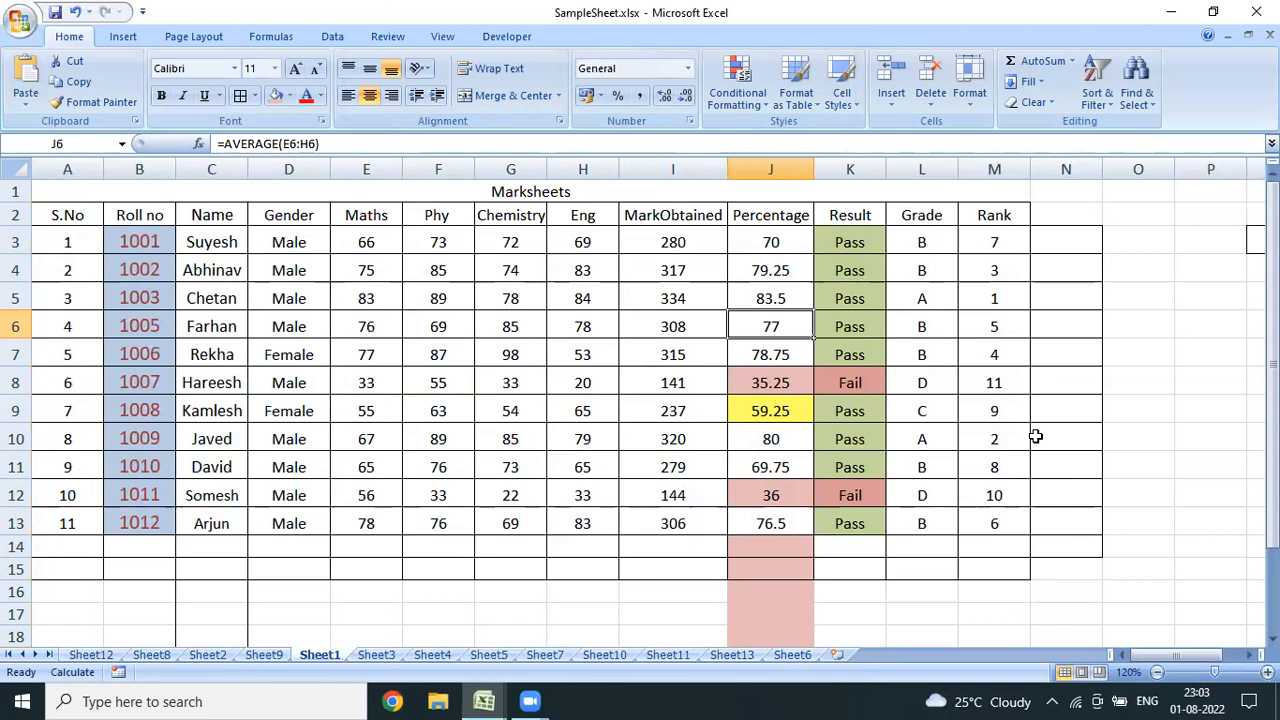
Clear the yellow and light red conditional formatting rules from the Percentage column only.
left_click(773, 163)
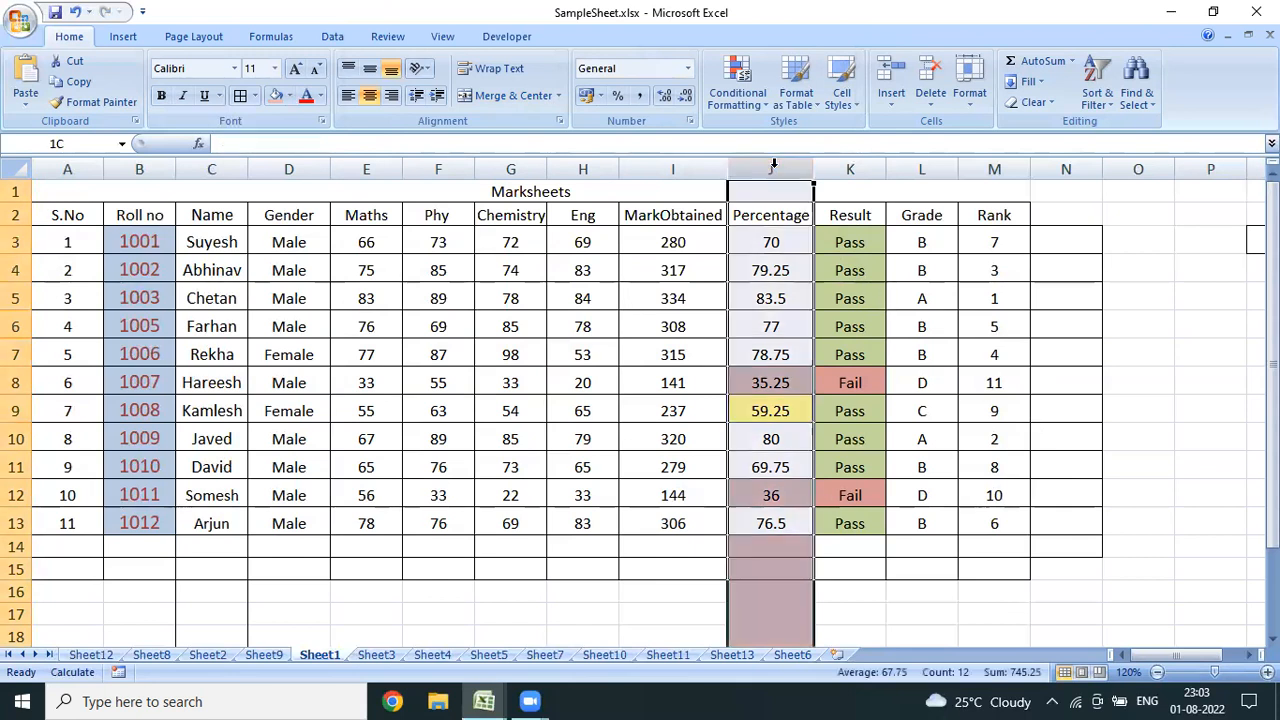
left_click(755, 101)
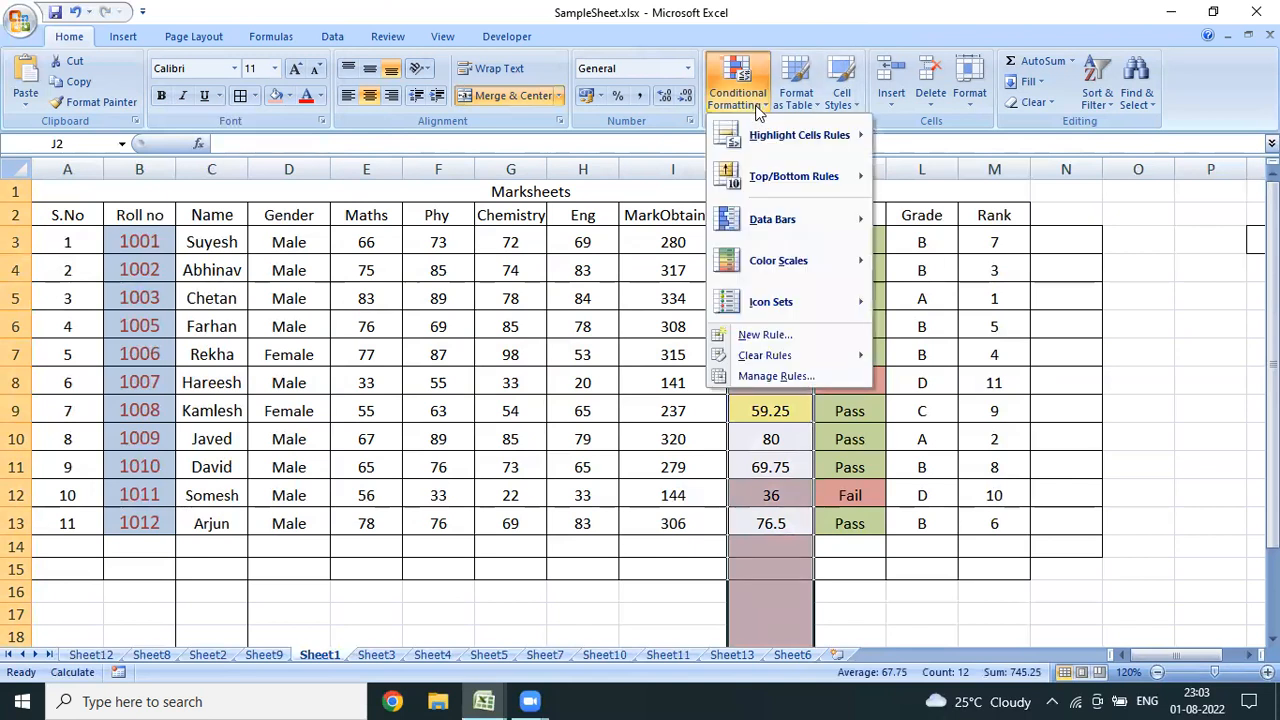
mouse_move(785, 362)
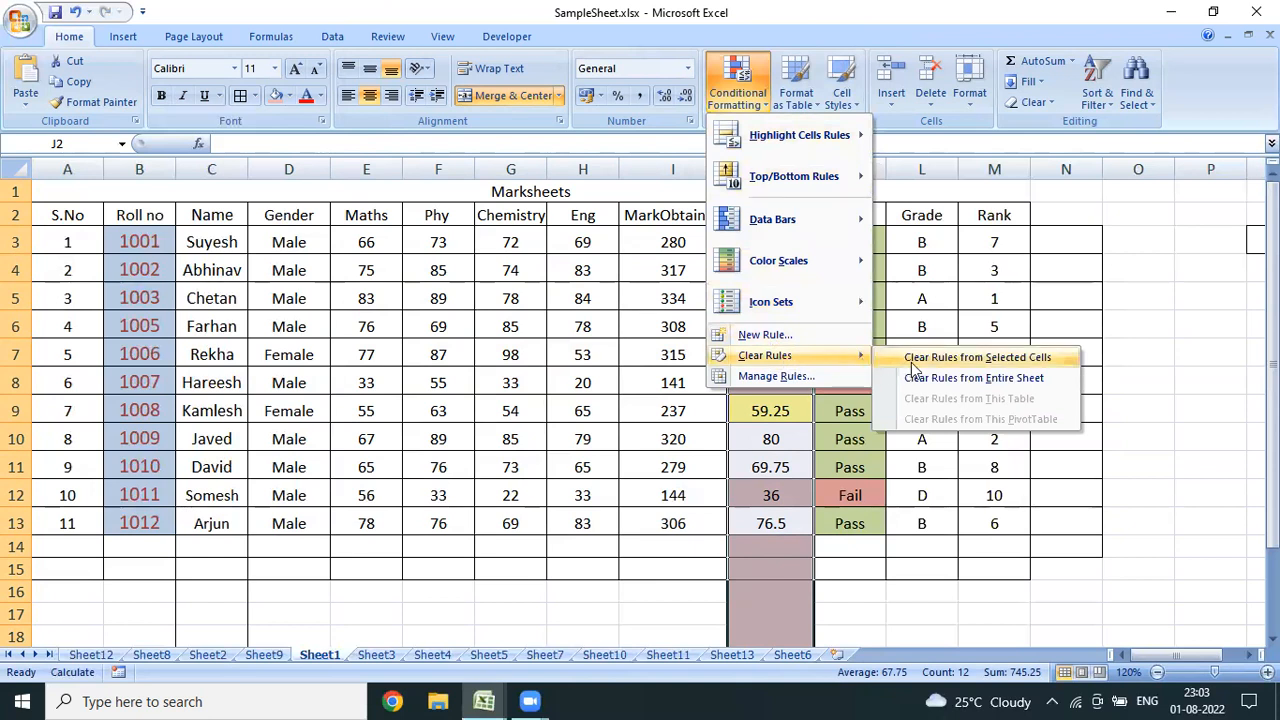
left_click(910, 362)
left_click(910, 363)
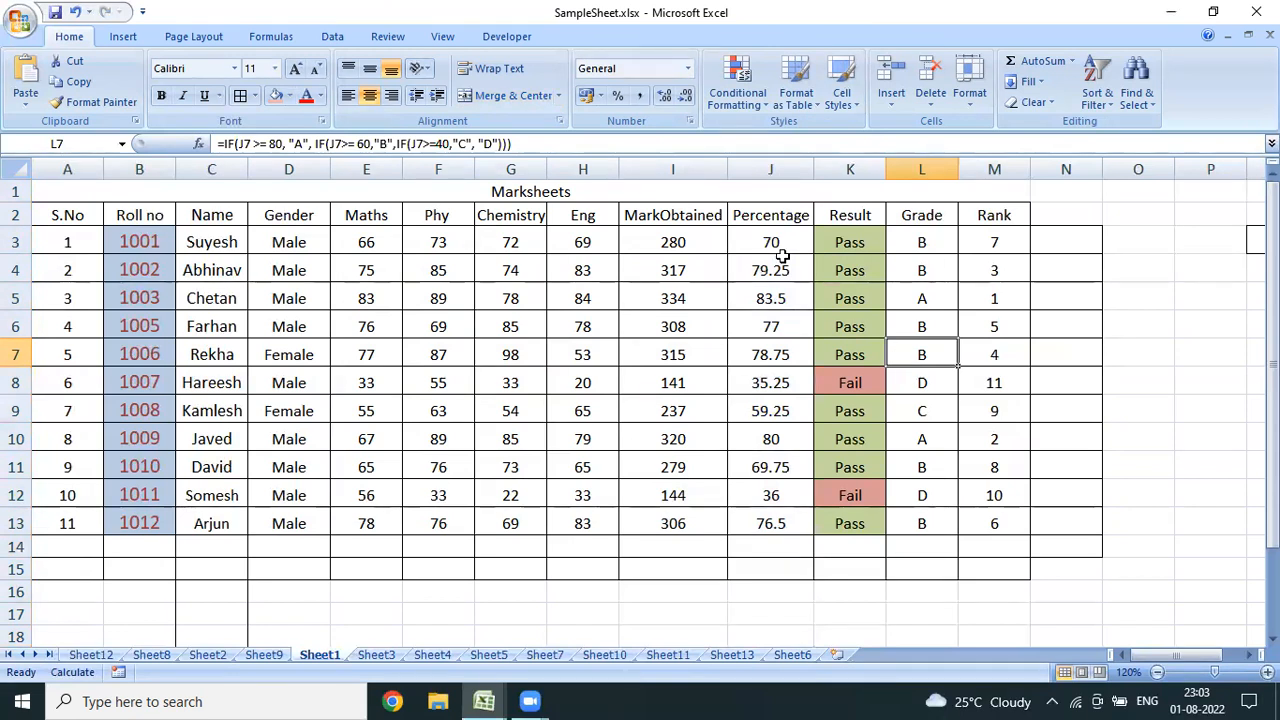
Apply green data bars to the Percentage column.
left_click(774, 168)
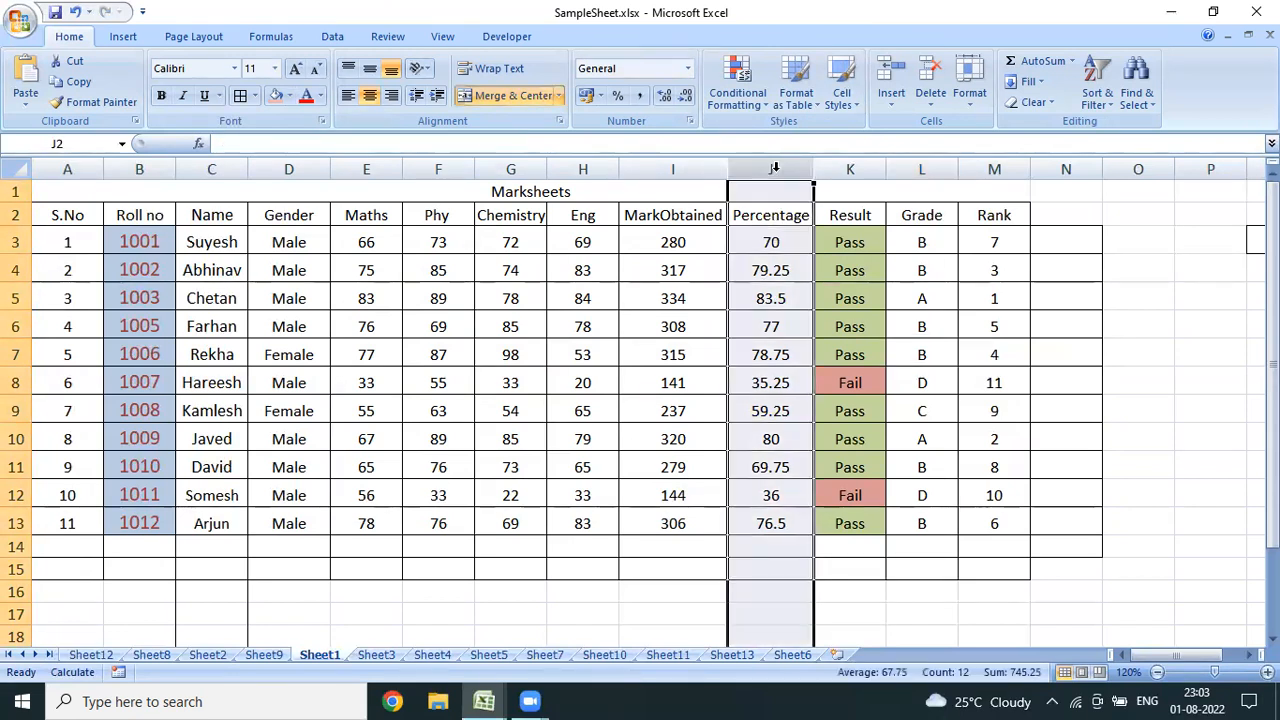
left_click(758, 112)
mouse_move(768, 140)
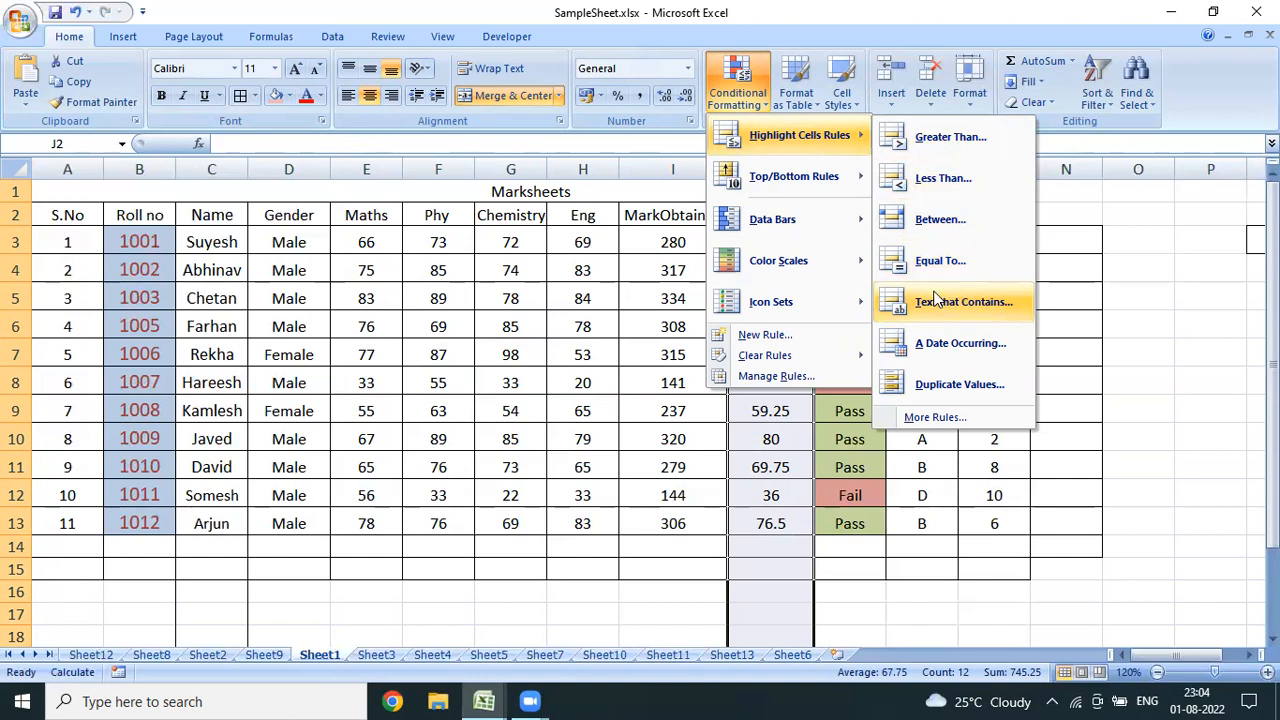
mouse_move(801, 218)
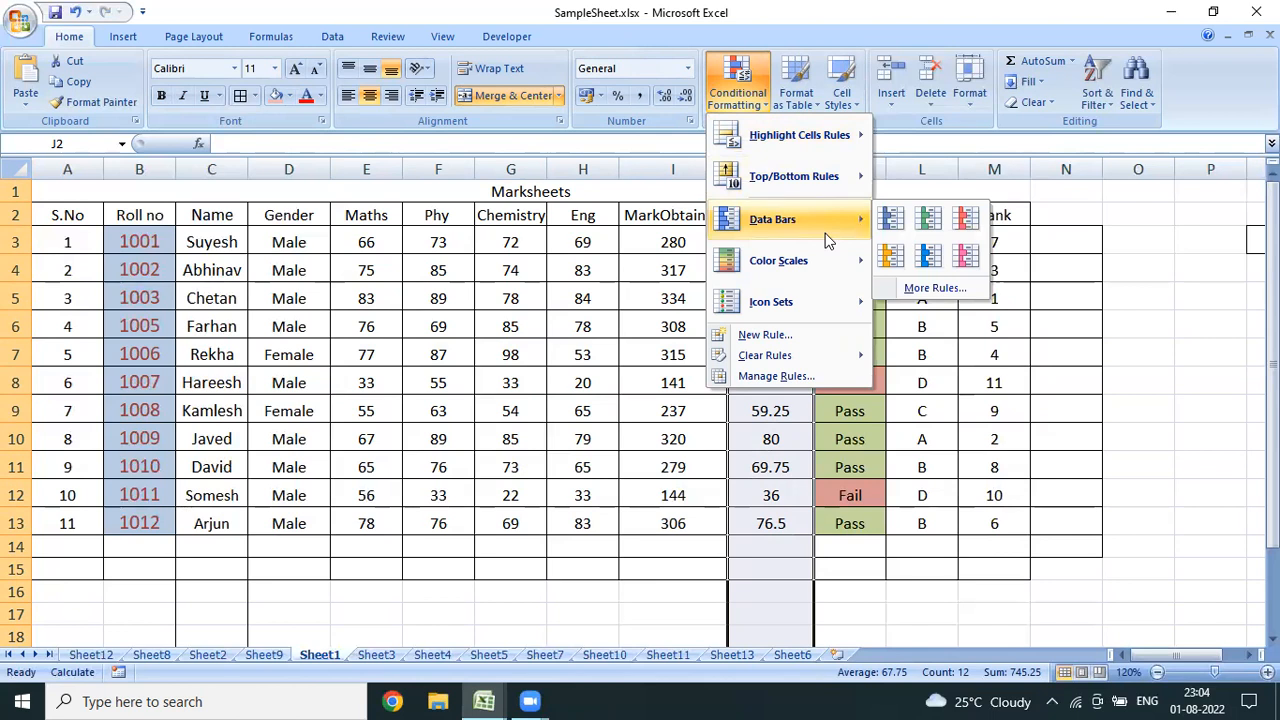
left_click(929, 222)
left_click(877, 383)
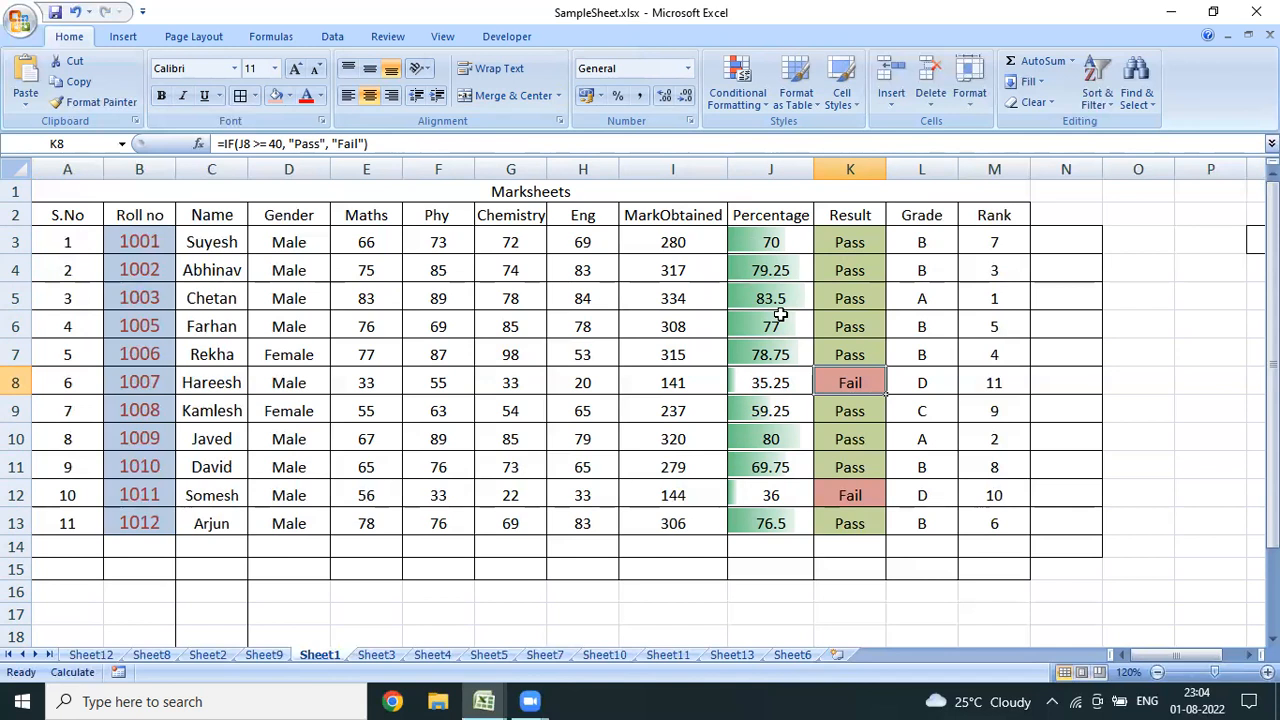
Clear the data bar rule from the Percentage column only.
left_click(774, 168)
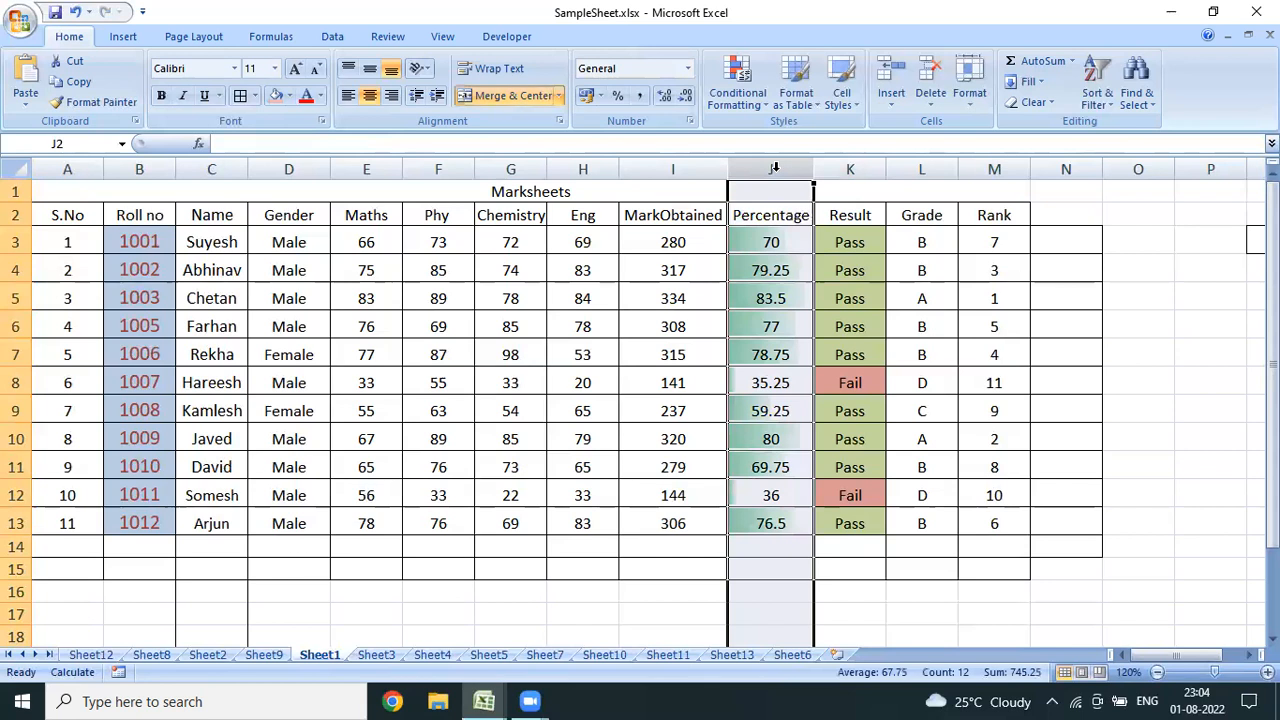
left_click(766, 105)
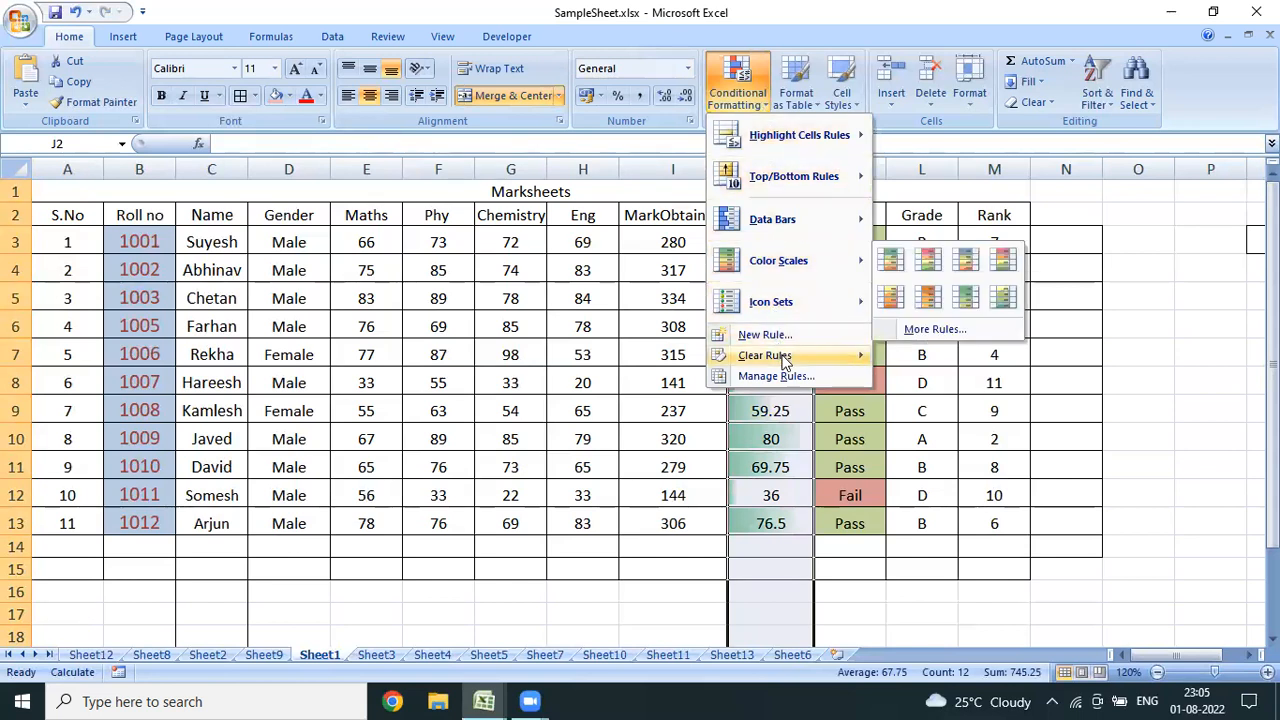
mouse_move(785, 360)
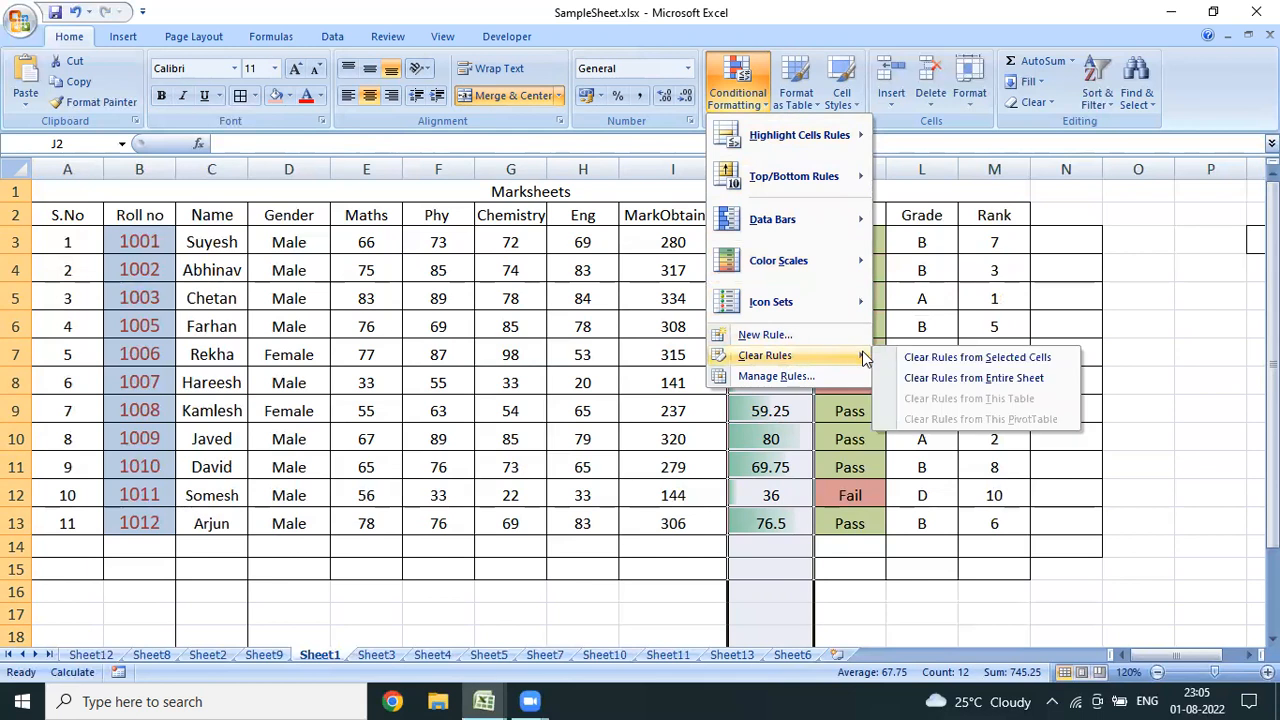
left_click(906, 357)
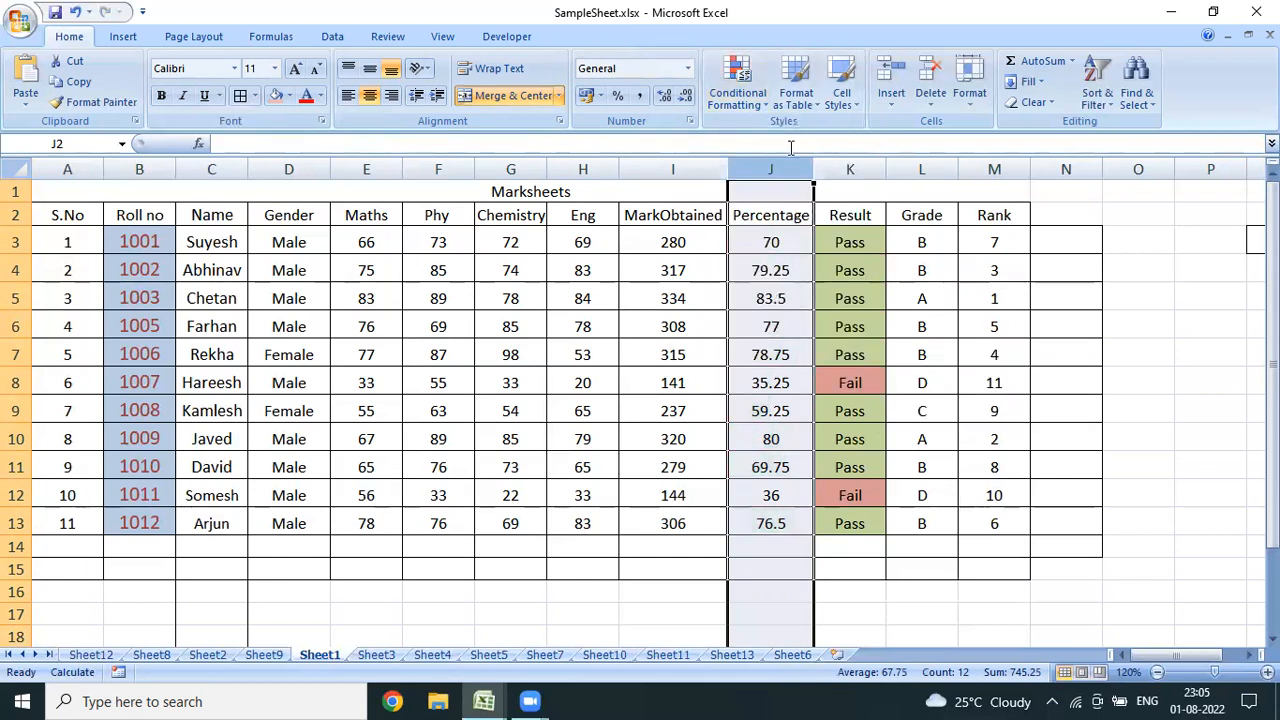
Create a rule formatting all Percentage cells by value with a red, yellow and green 3-Color Scale, and check the coloured cells.
left_click(759, 108)
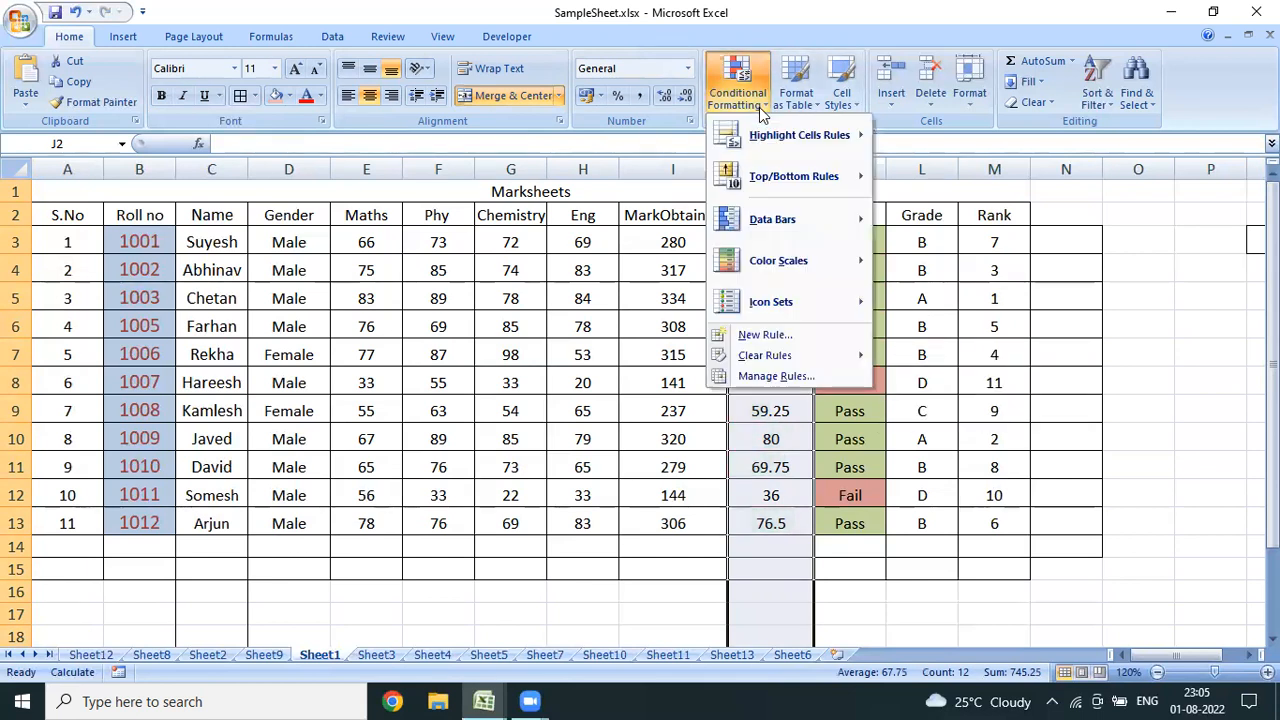
left_click(783, 340)
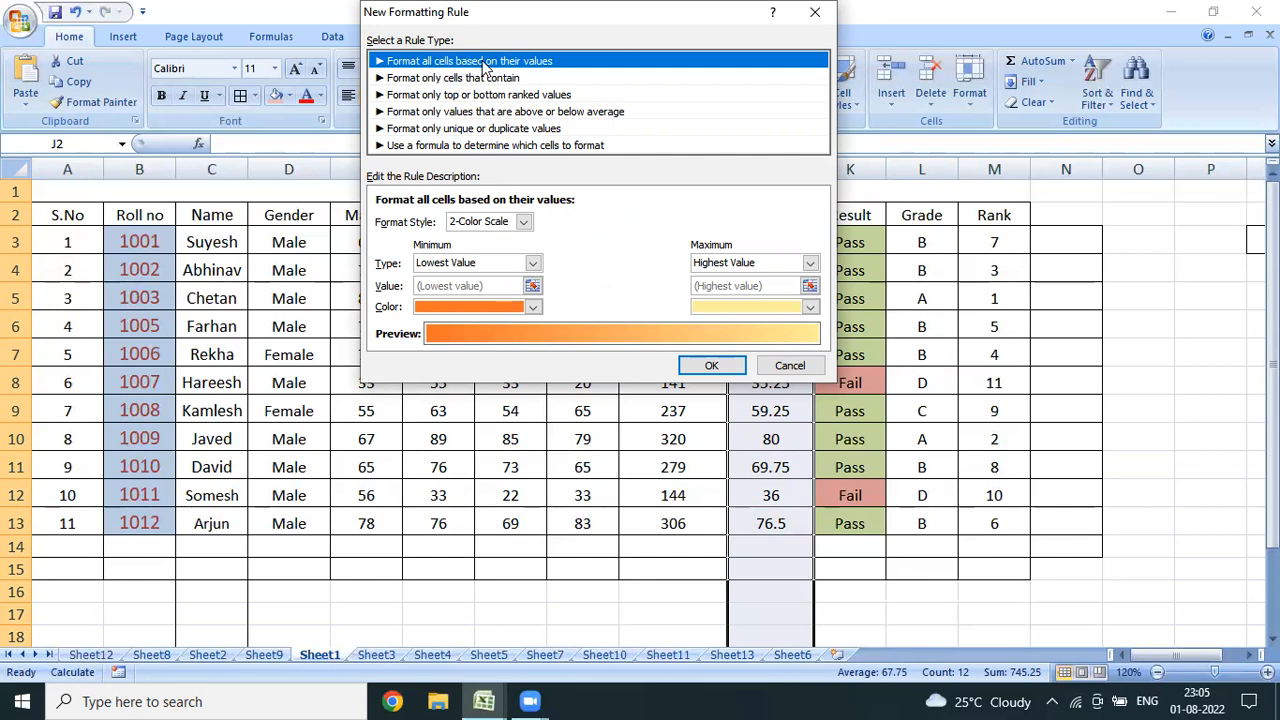
left_click(523, 224)
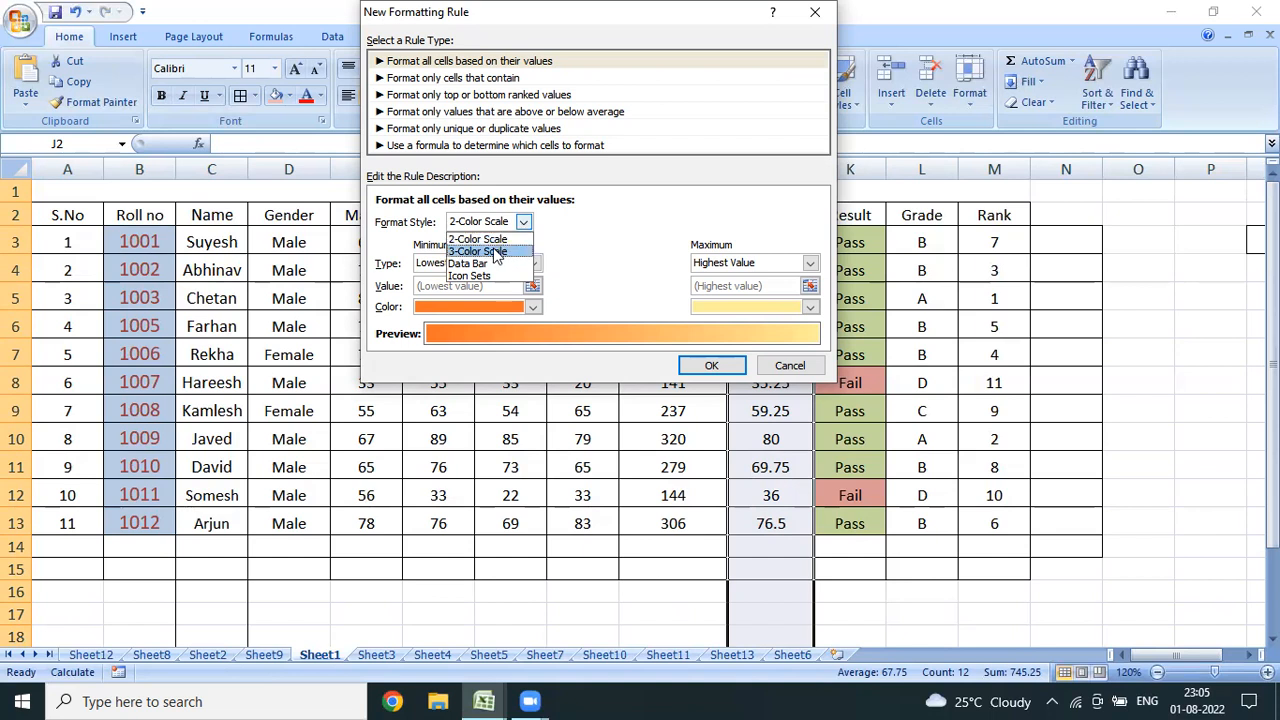
left_click(494, 252)
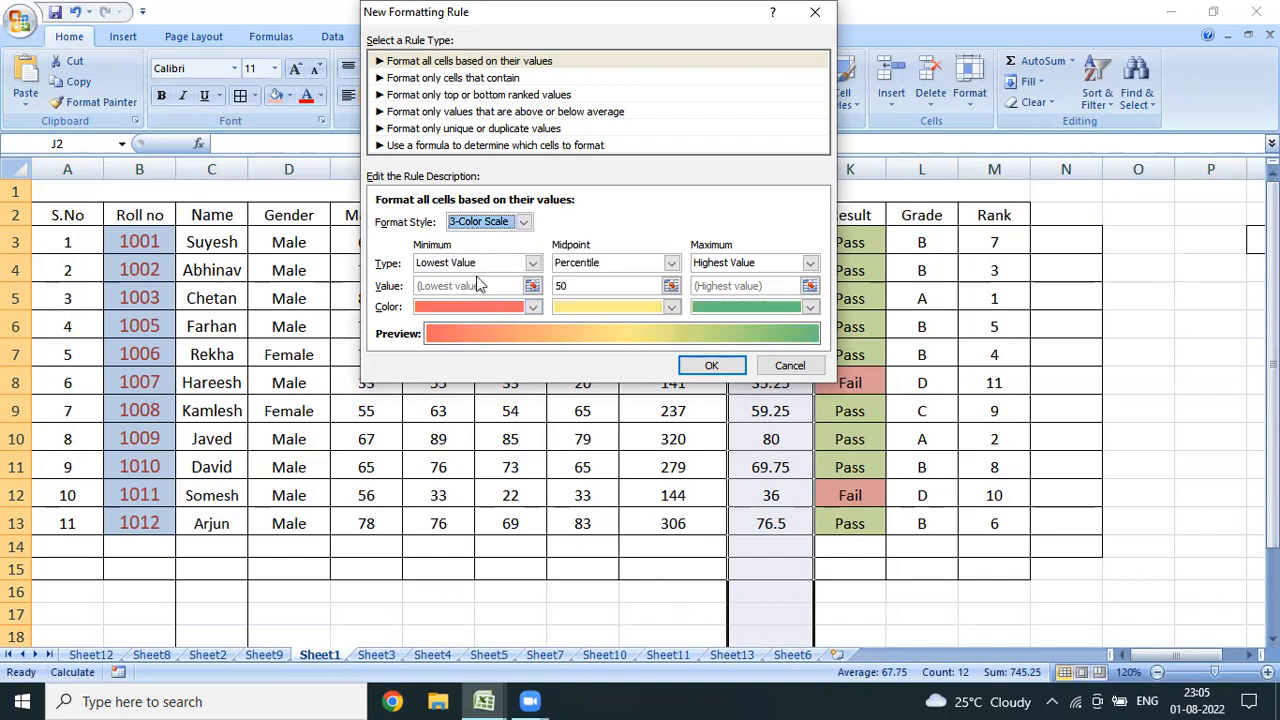
left_click(533, 308)
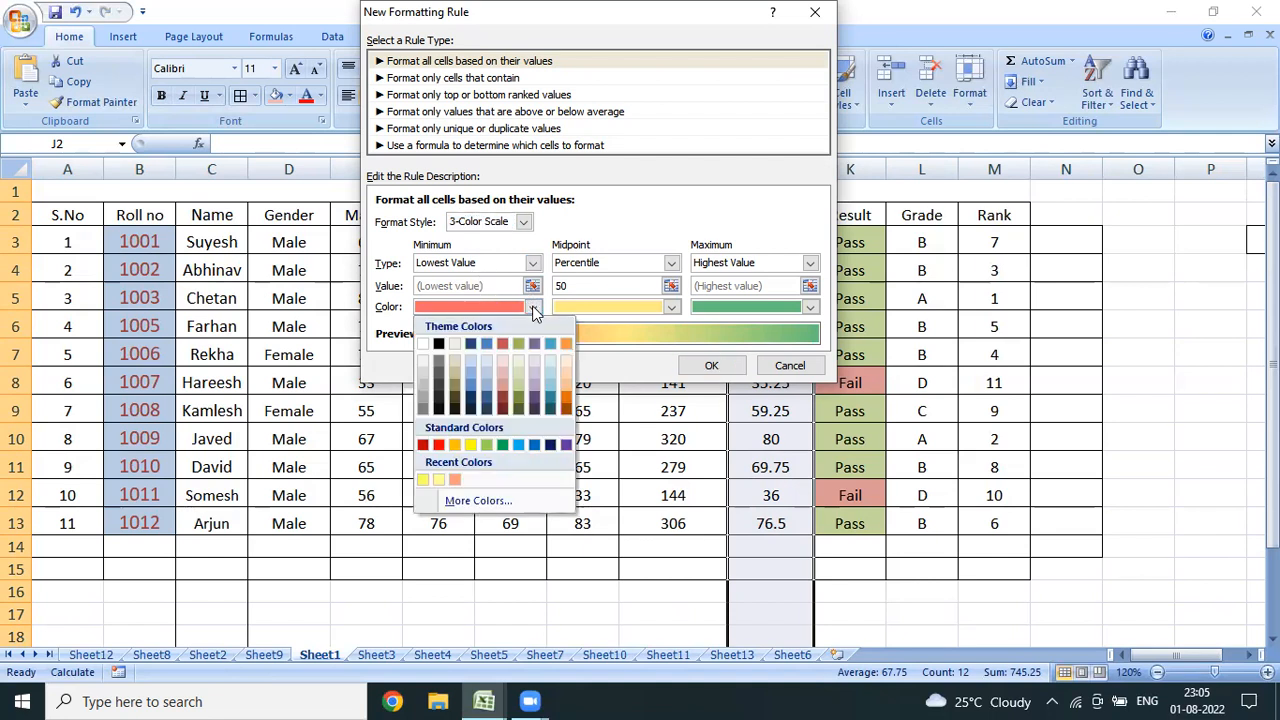
left_click(533, 310)
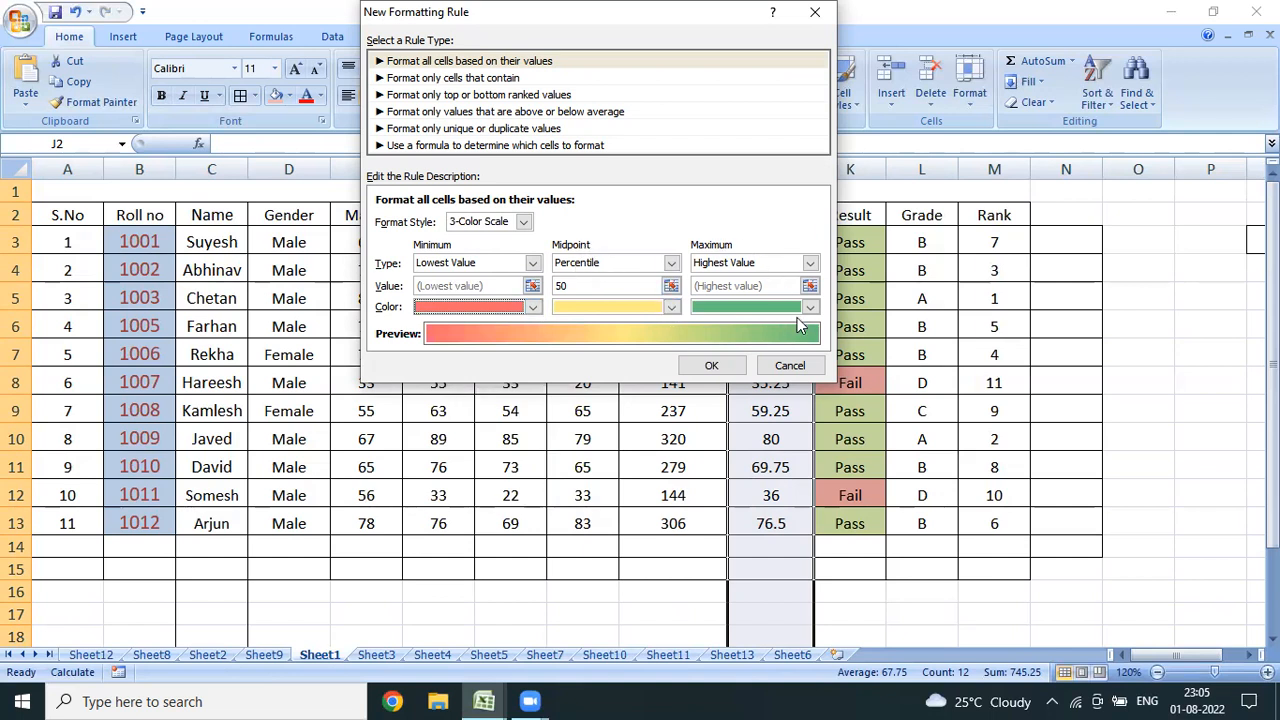
left_click(711, 366)
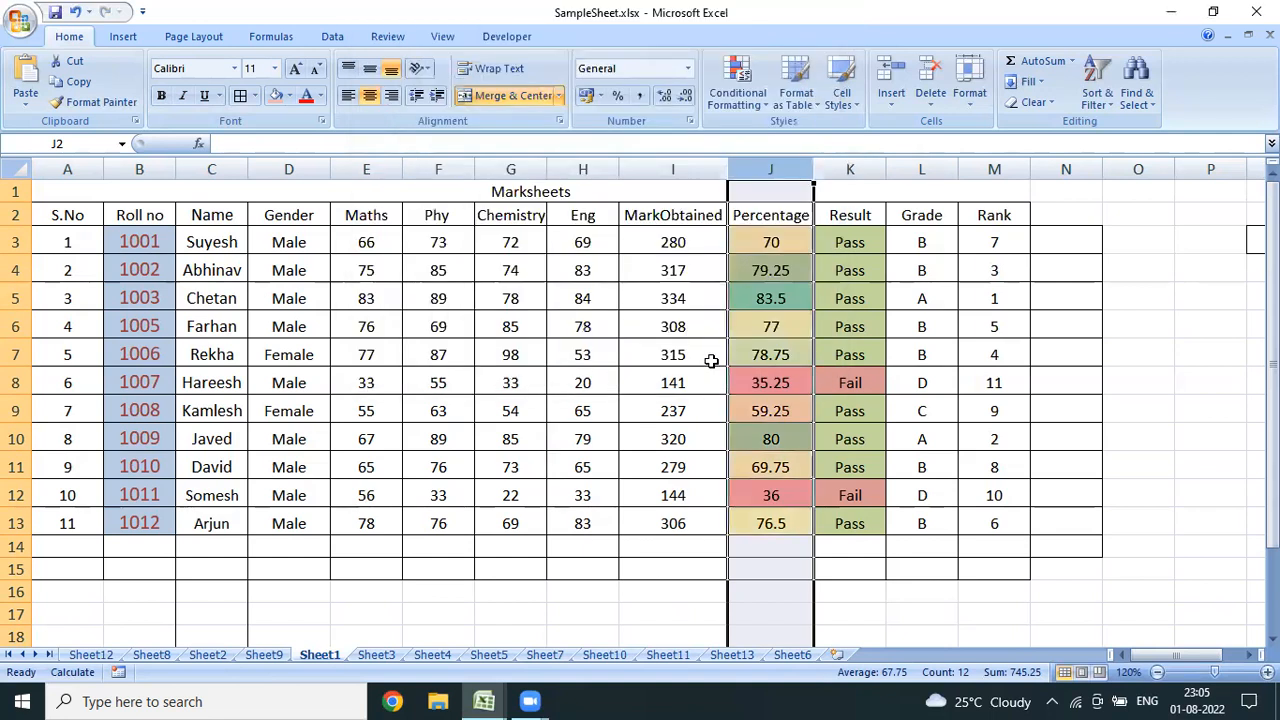
left_click(680, 330)
key("Up")
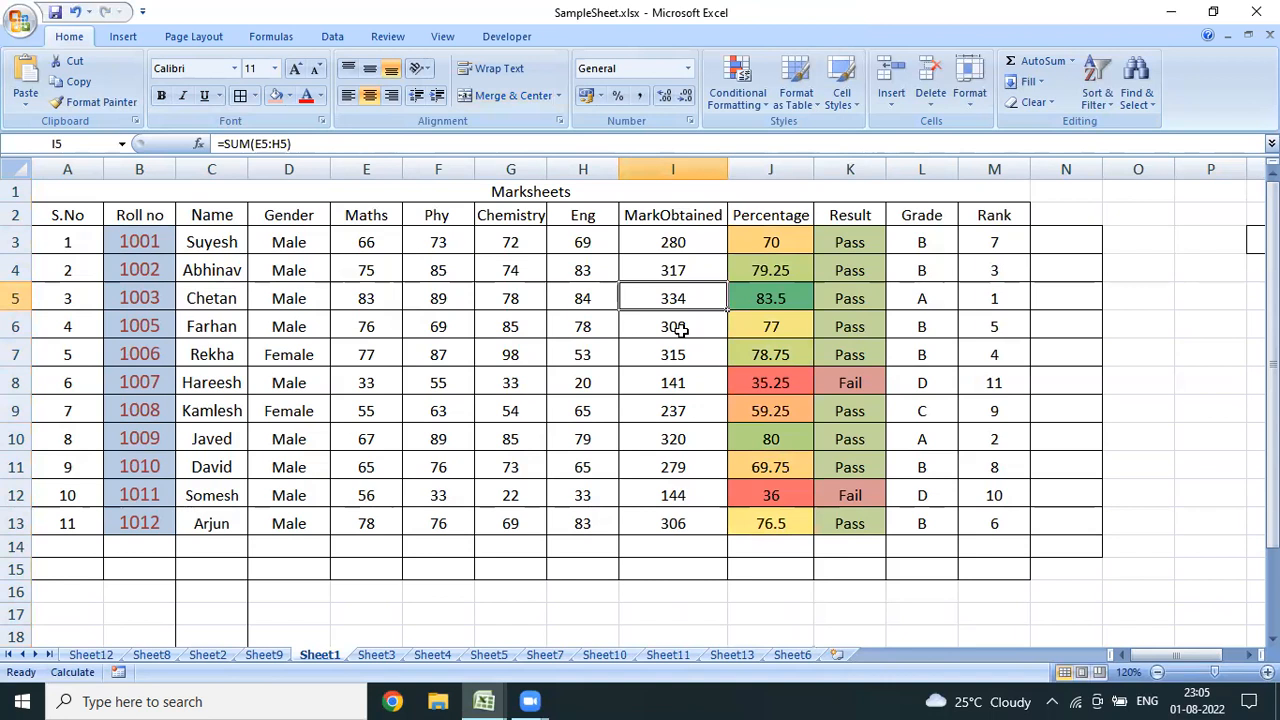
key("Right")
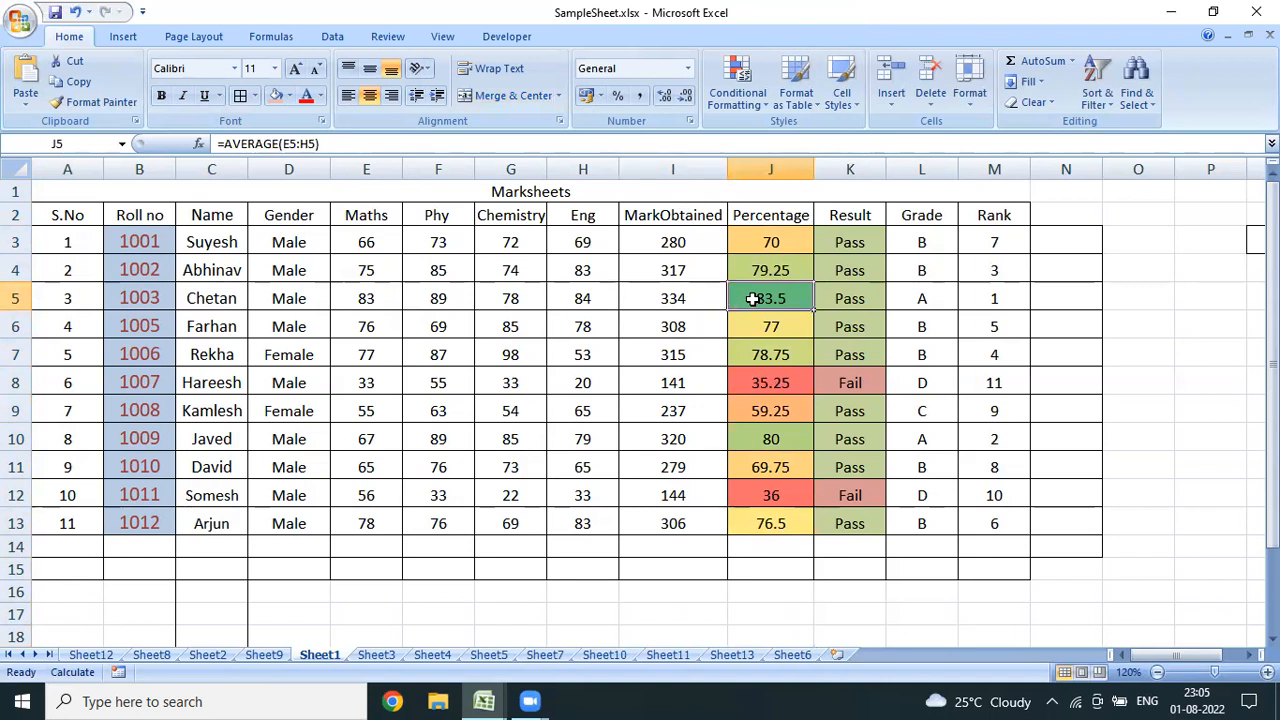